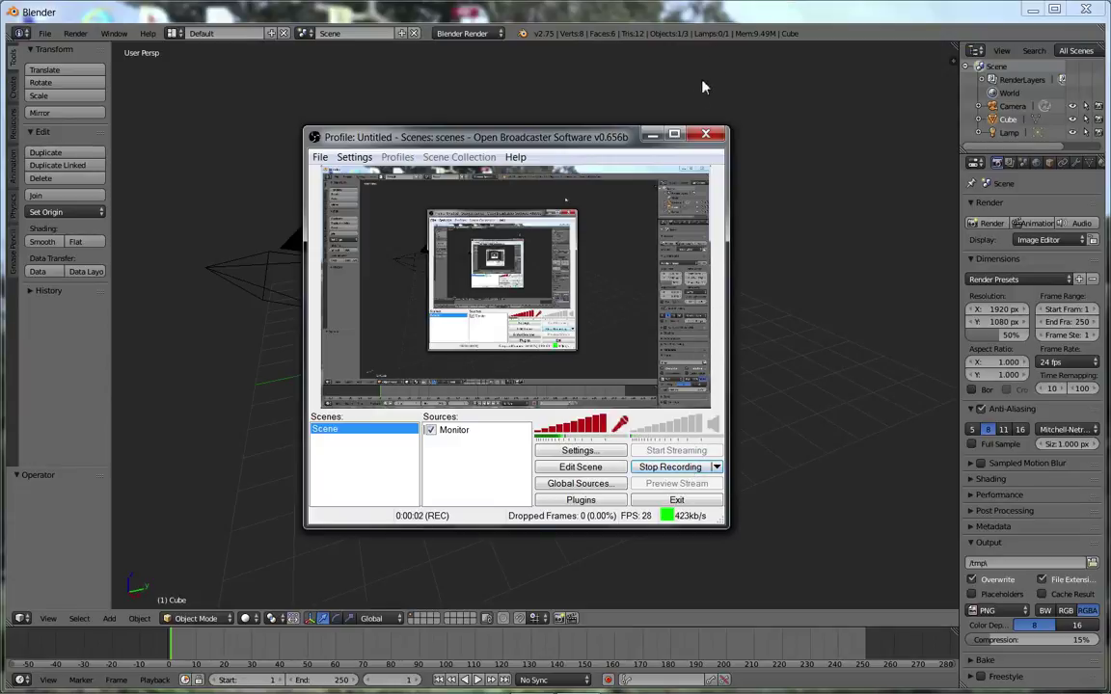
- Dismiss the startup splash screen and raise the default cube about 2.8 units along Z
click(652, 136)
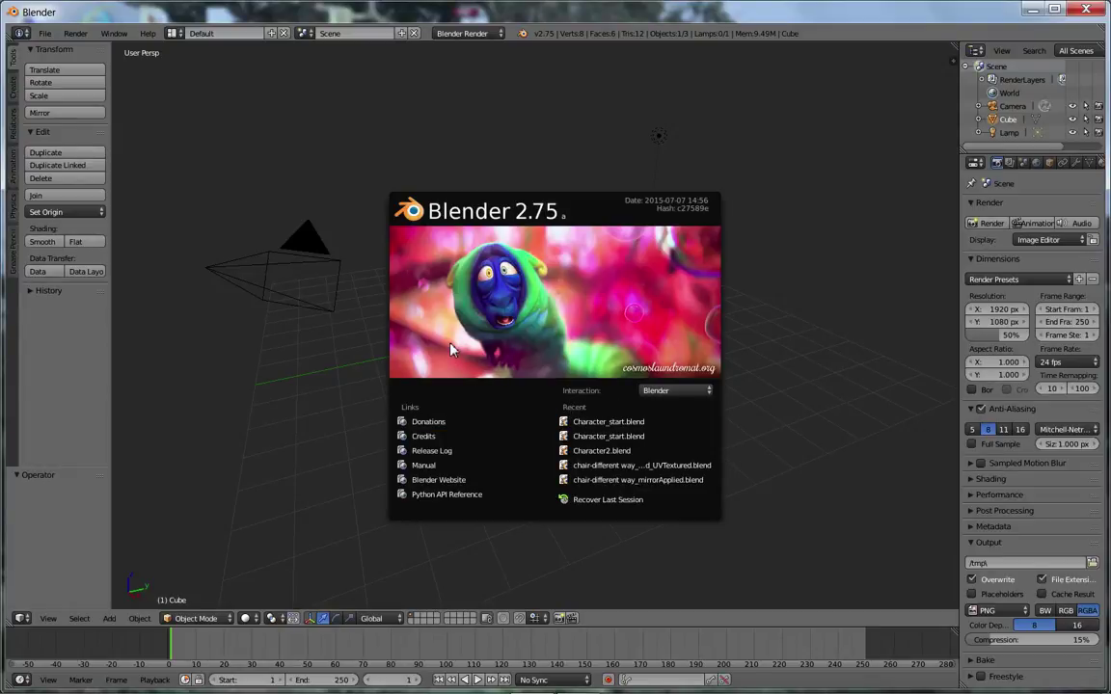
click(287, 301)
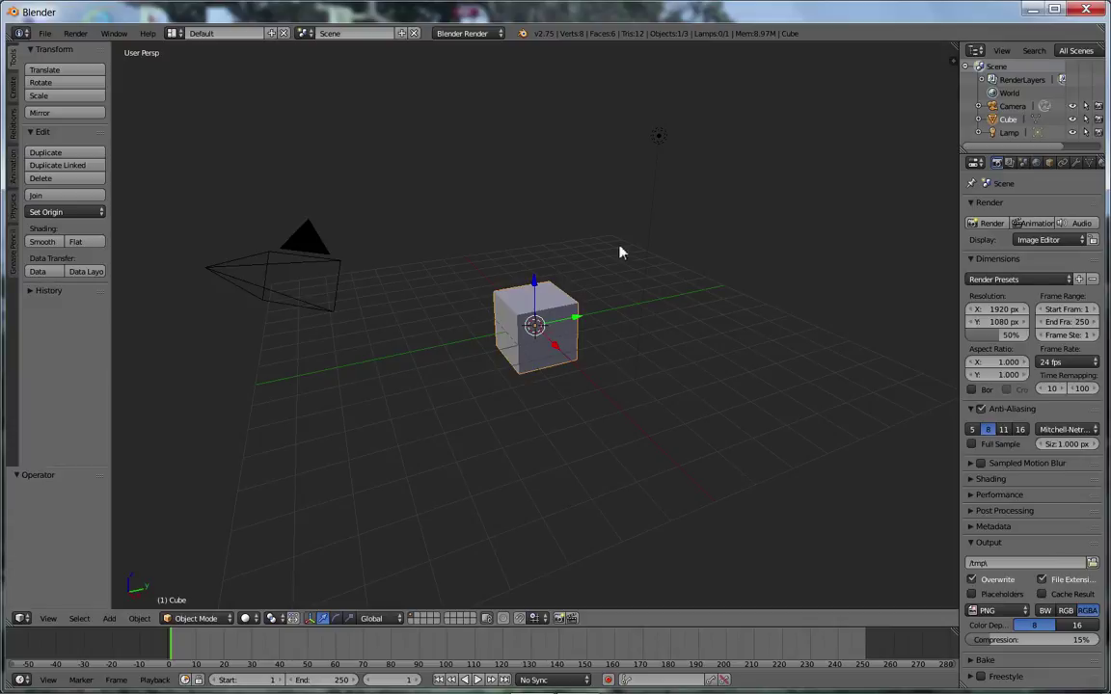
drag(536, 283, 538, 207)
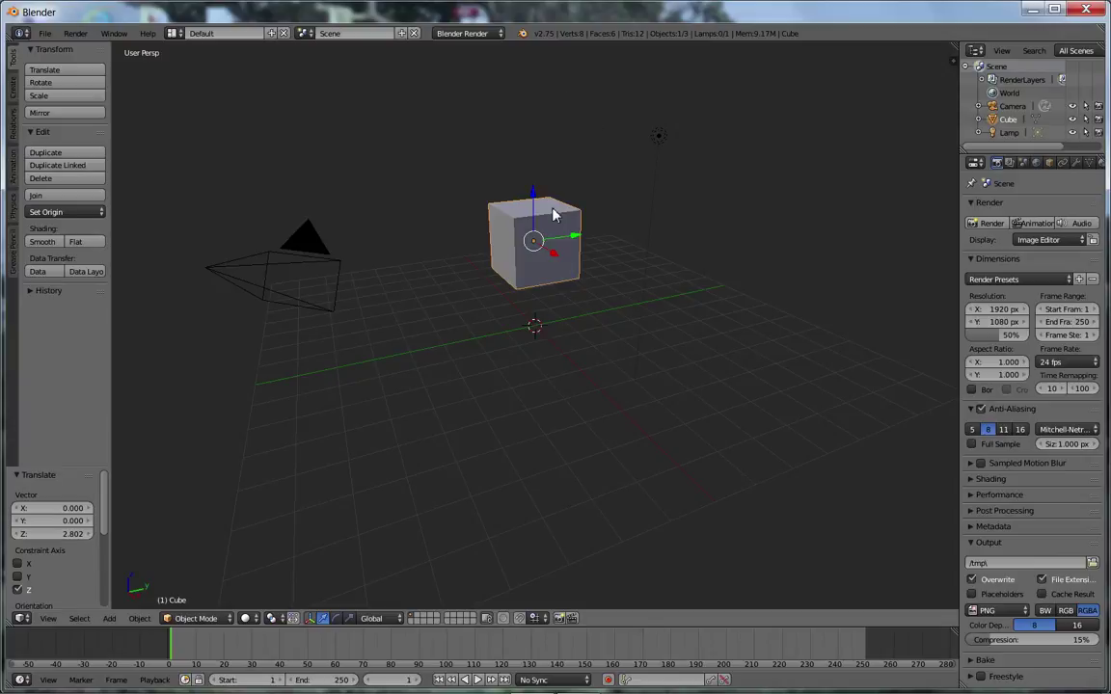
- Select one vertical edge of the cube in Edit Mode and examine the cube from several sides
key(Tab)
scroll(552, 214, up, 2)
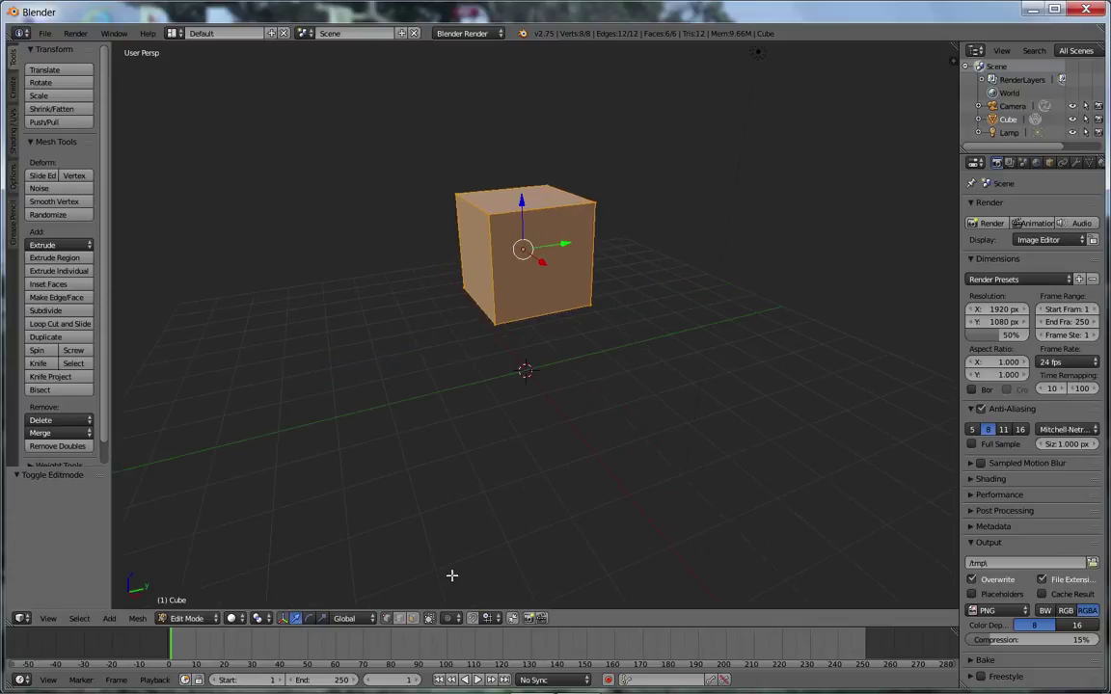
right_click(505, 275)
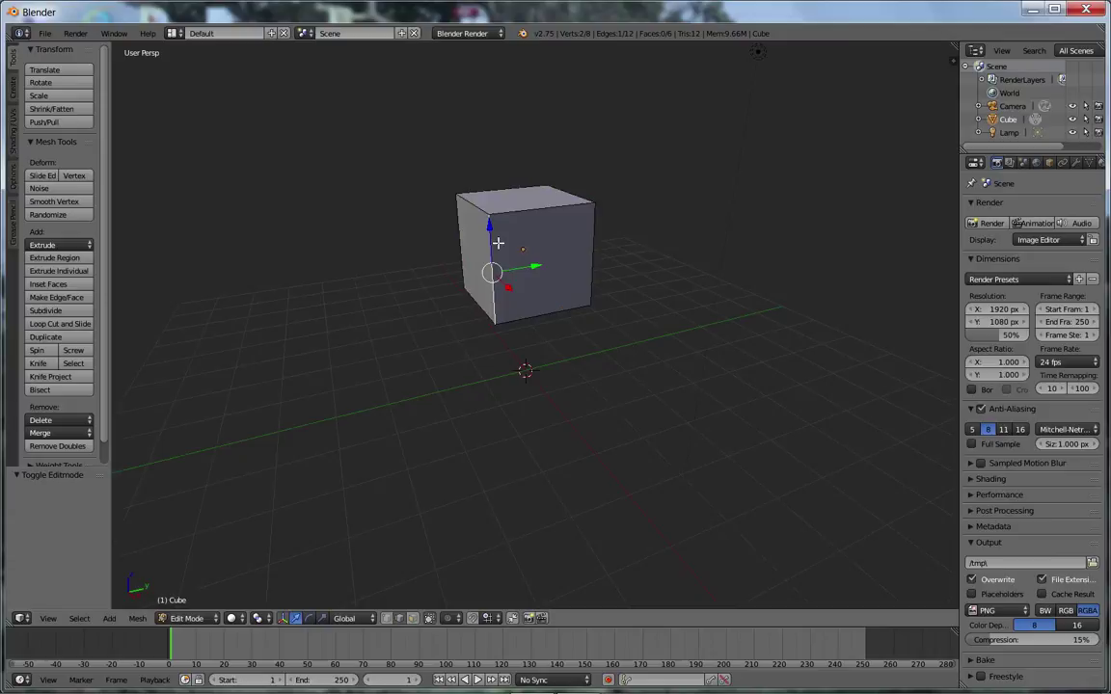
middle_drag(497, 243, 605, 264)
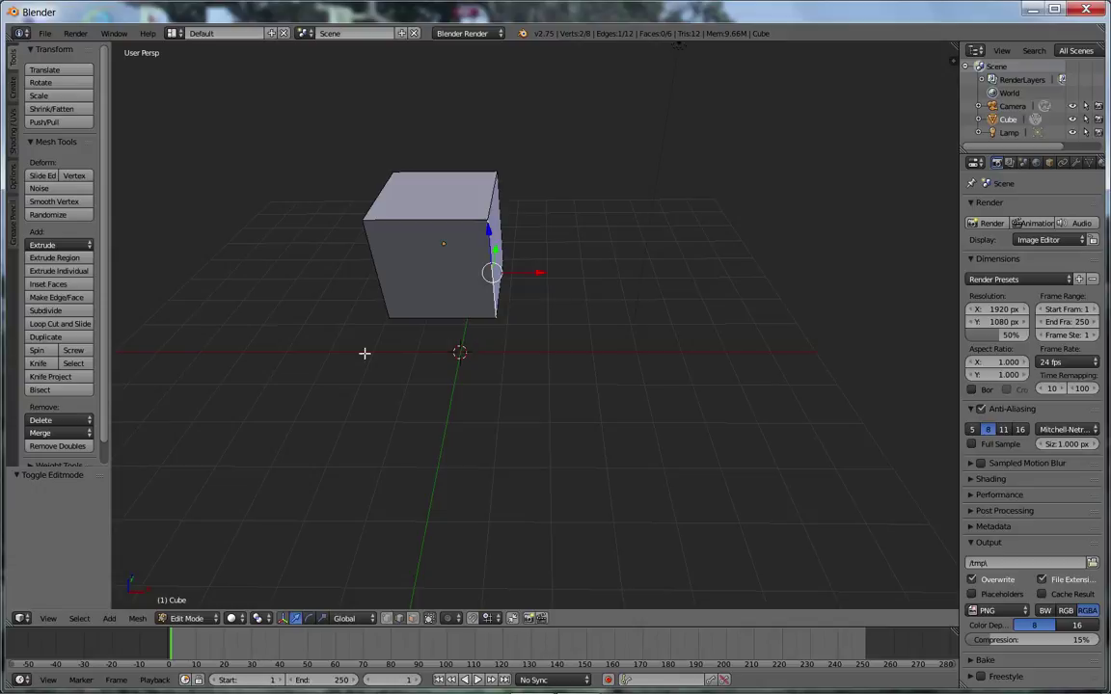
middle_drag(499, 357, 451, 302)
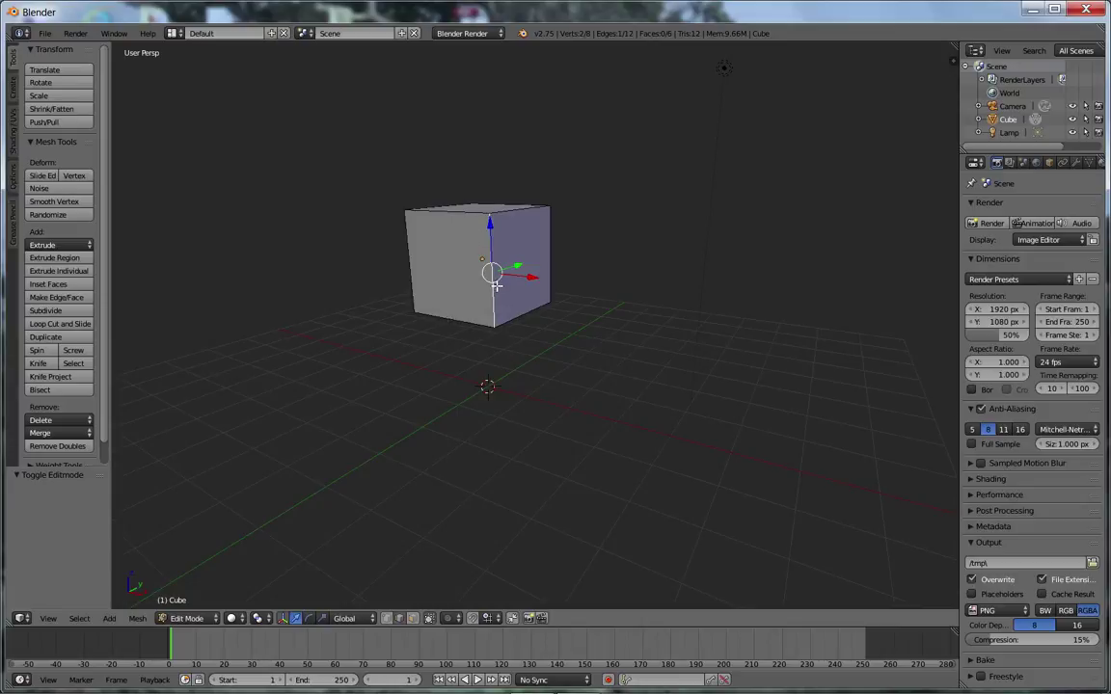
middle_drag(447, 257, 528, 355)
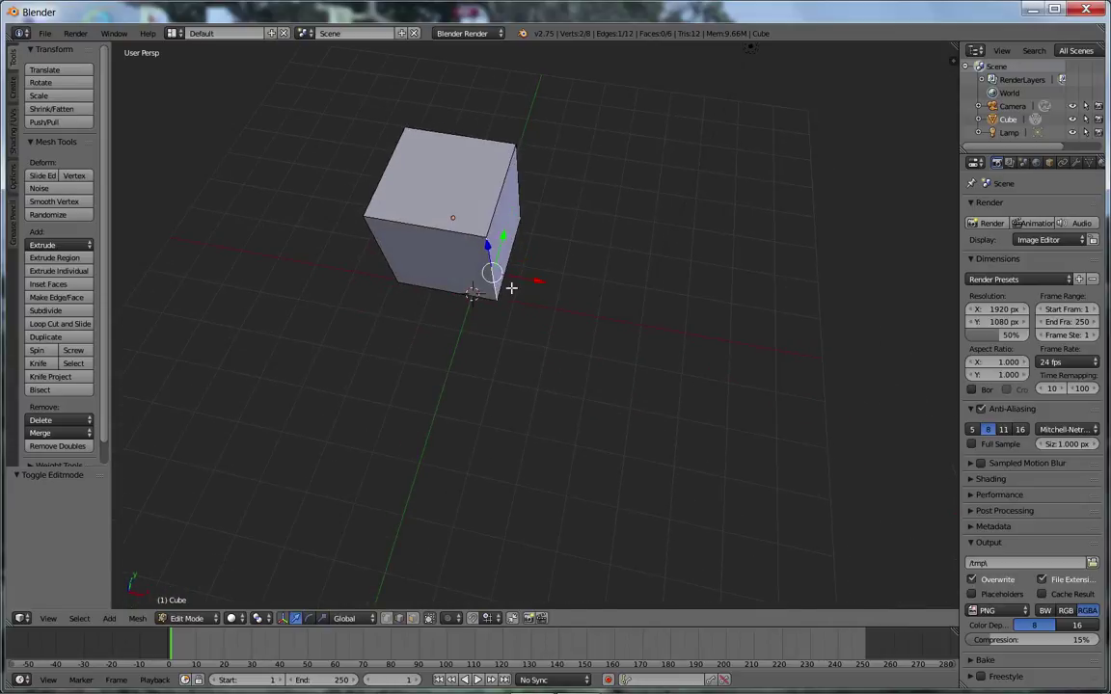
- Hide the cube in Object Mode and add a mesh plane at the origin
key(Tab)
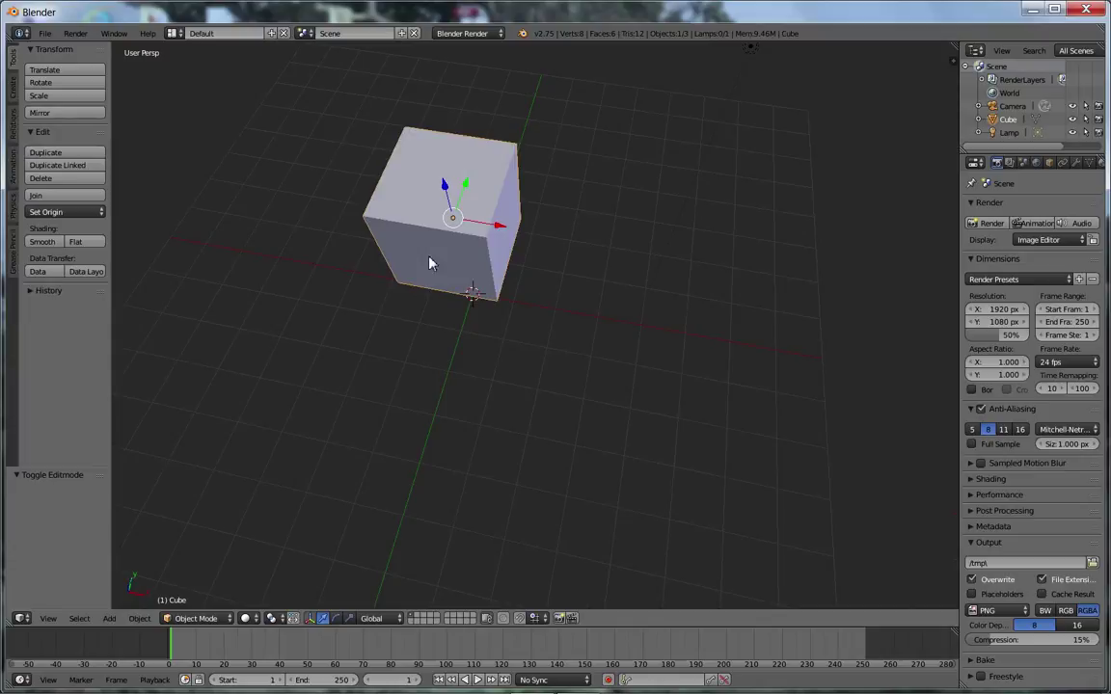
key(Delete)
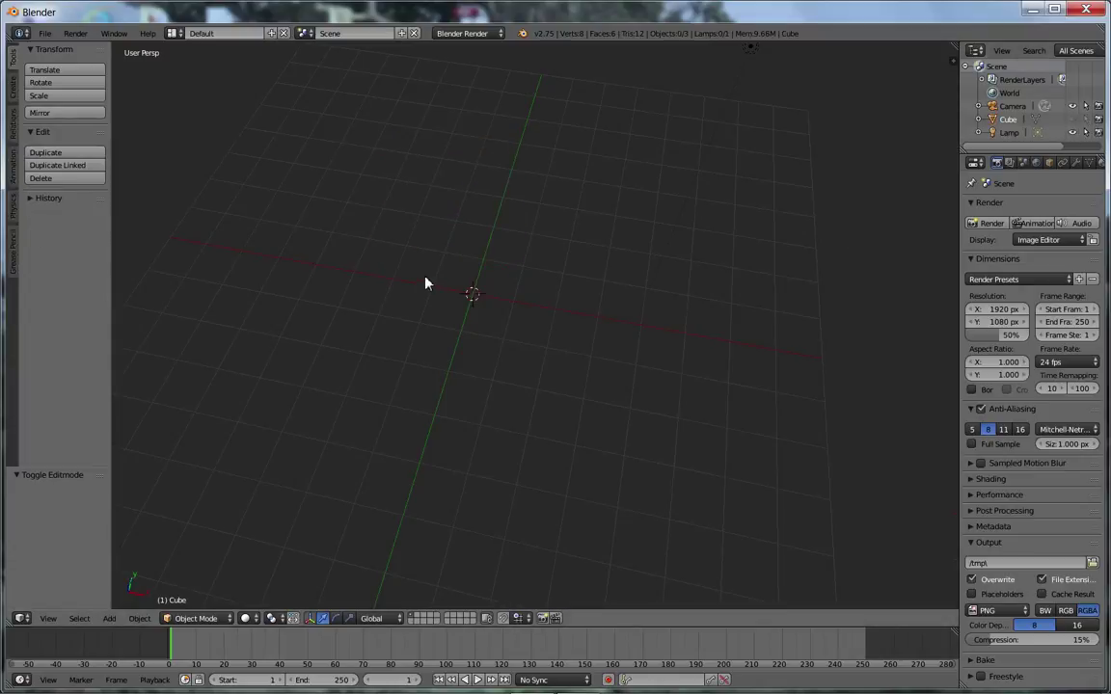
key(shift+a)
mouse_move(421, 288)
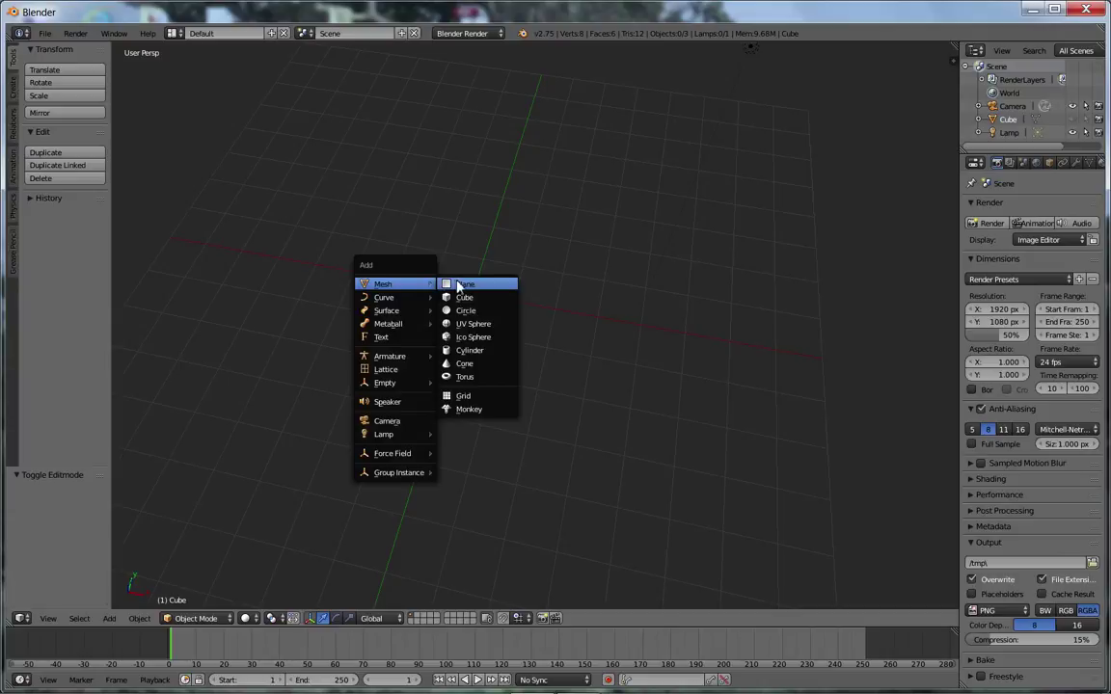
click(455, 289)
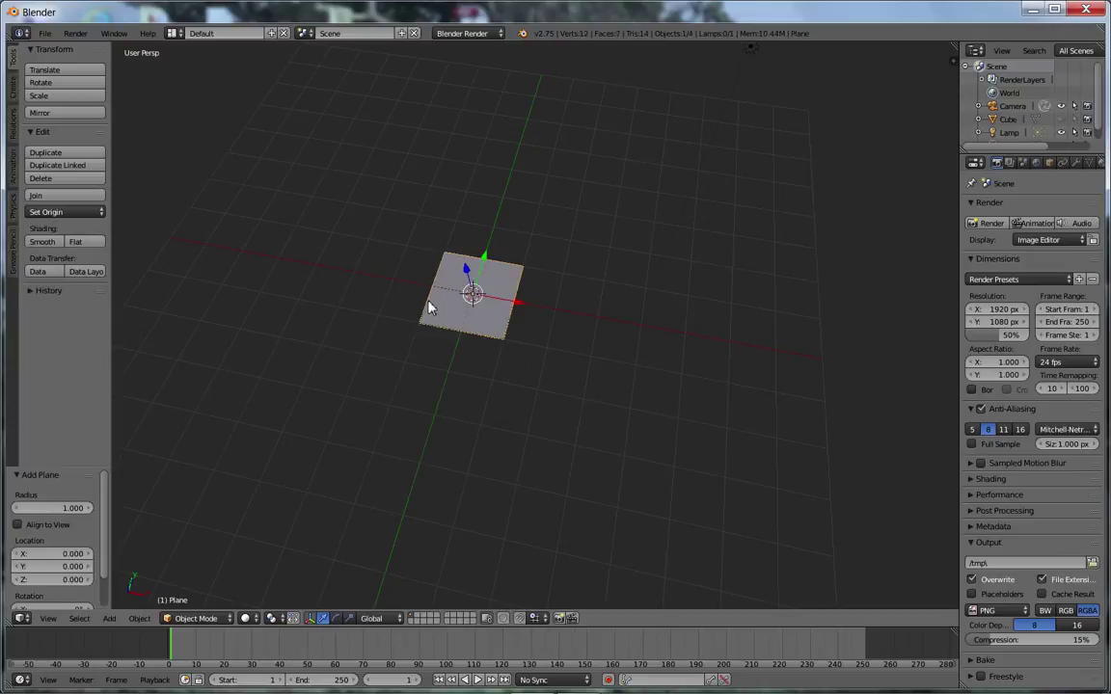
- Extrude the plane's negative-X edge by -2 units along X in Edit Mode
key(Tab)
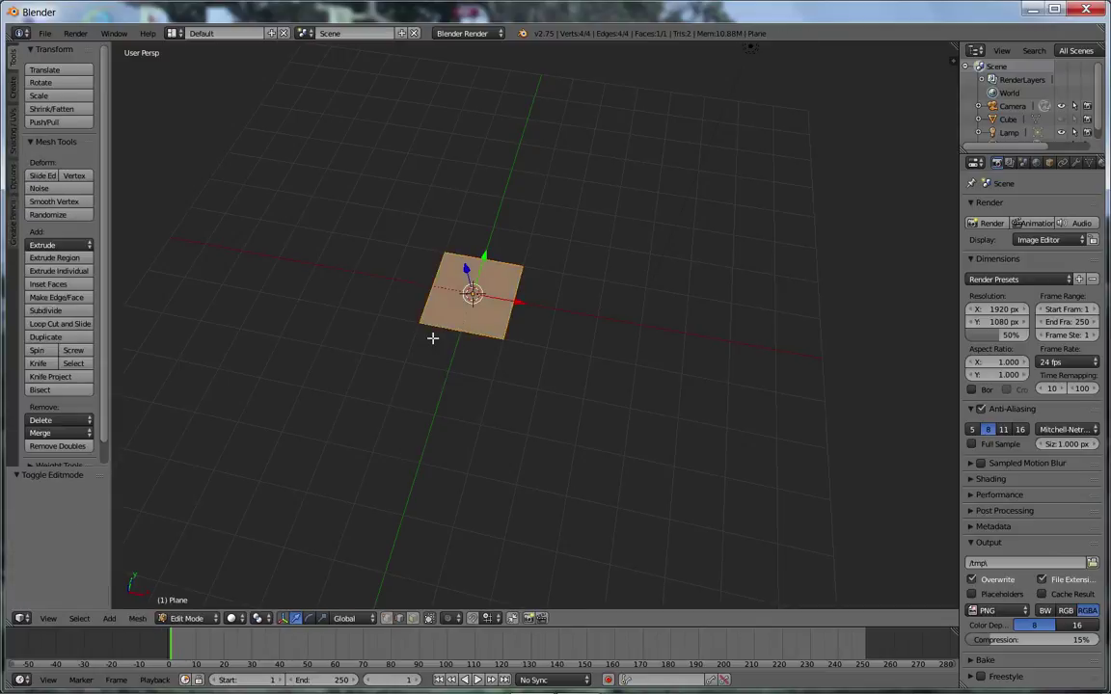
right_click(427, 308)
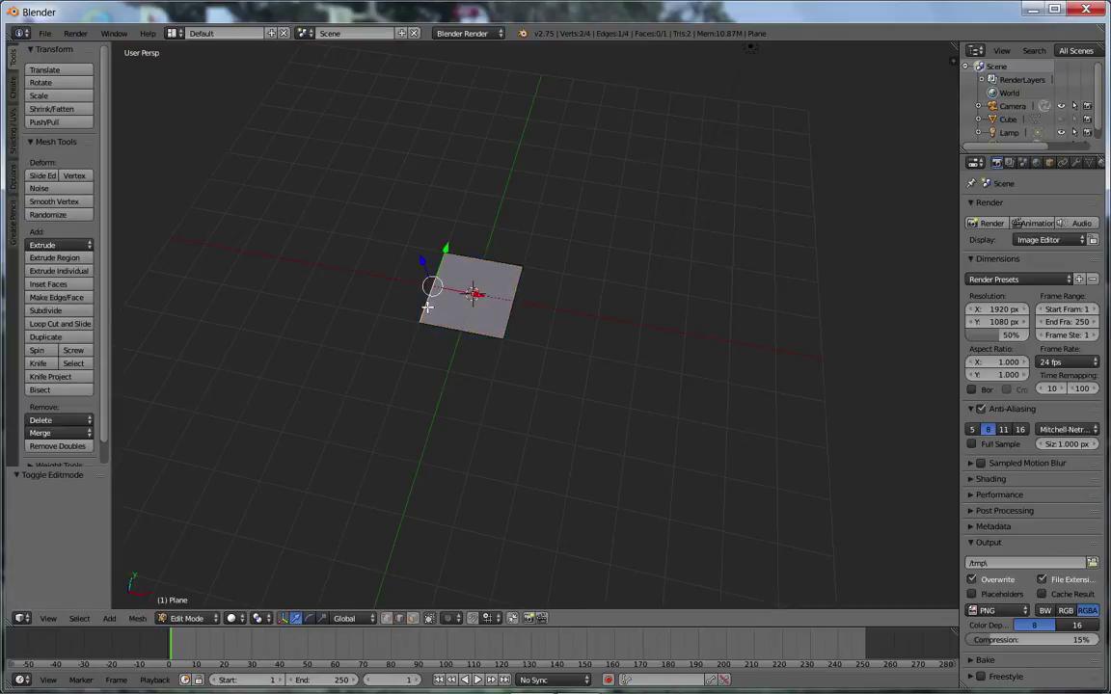
key(e)
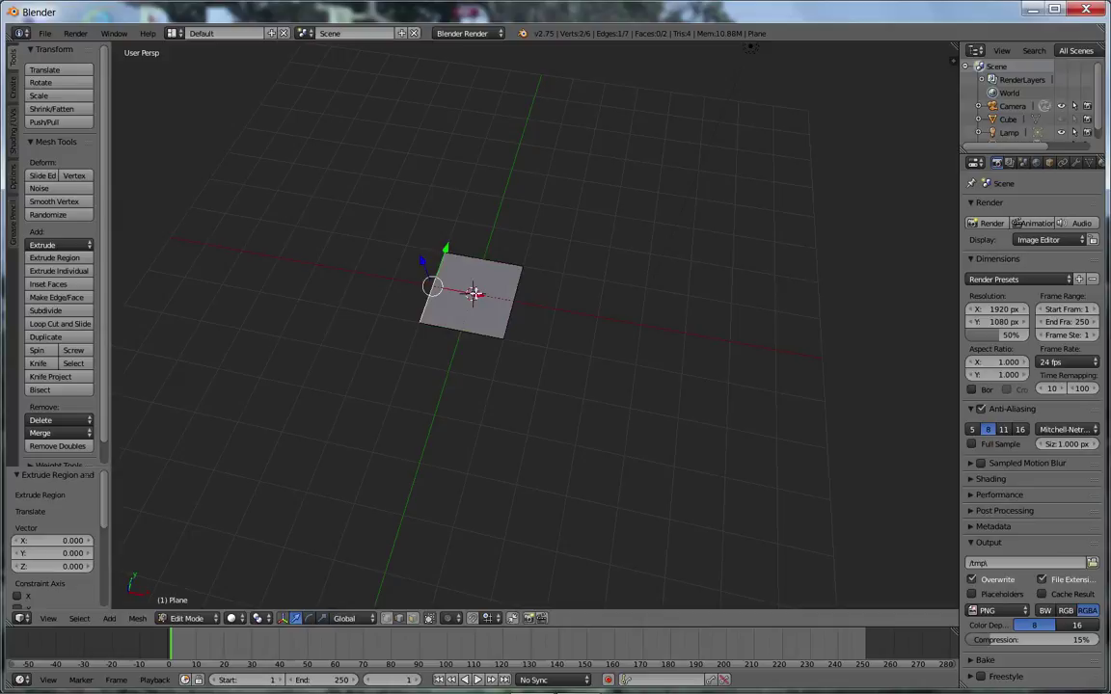
key(x)
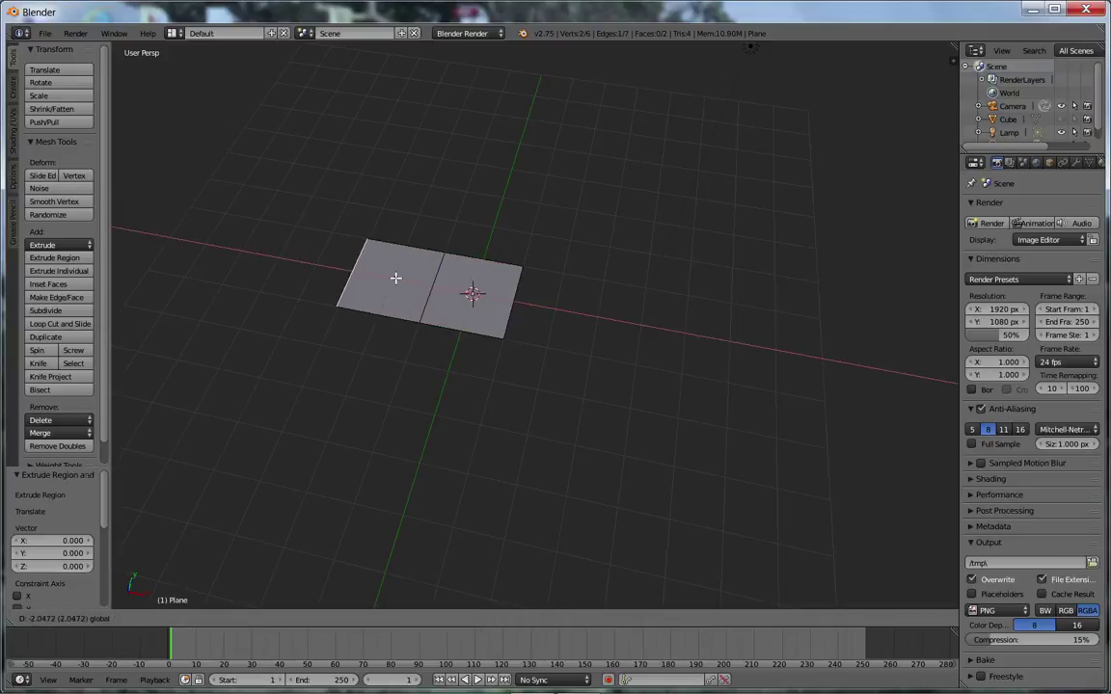
click(397, 277)
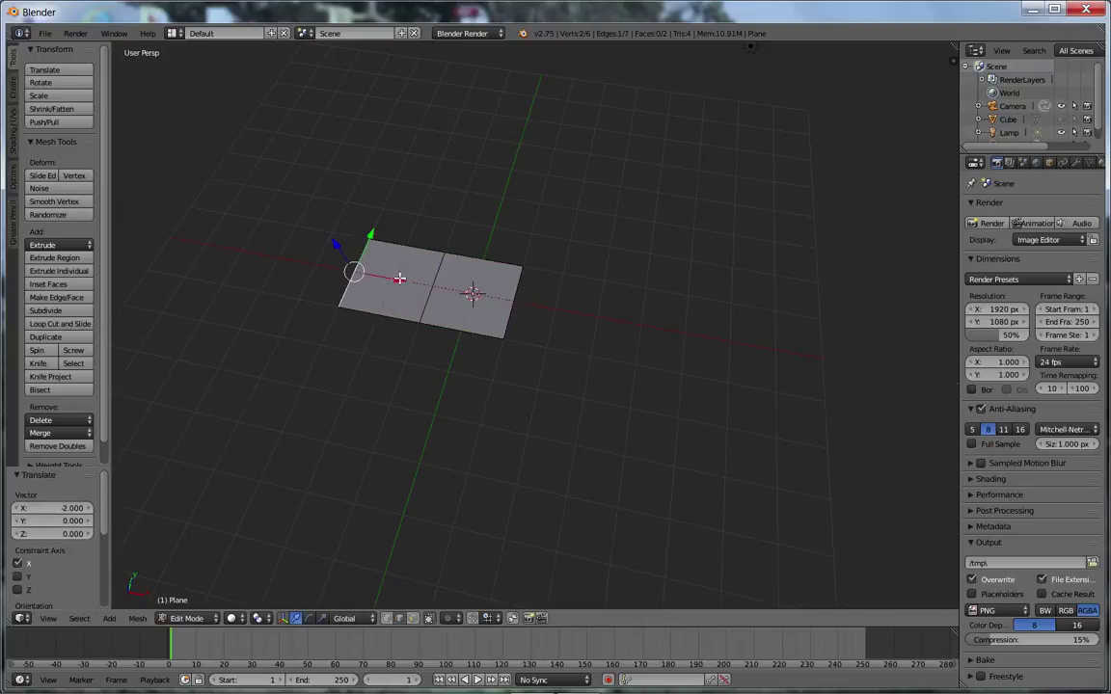
- Extrude the centre square's positive-Y edge 2 units along Y and its positive-X edge 2 units along X
right_click(483, 259)
key(e)
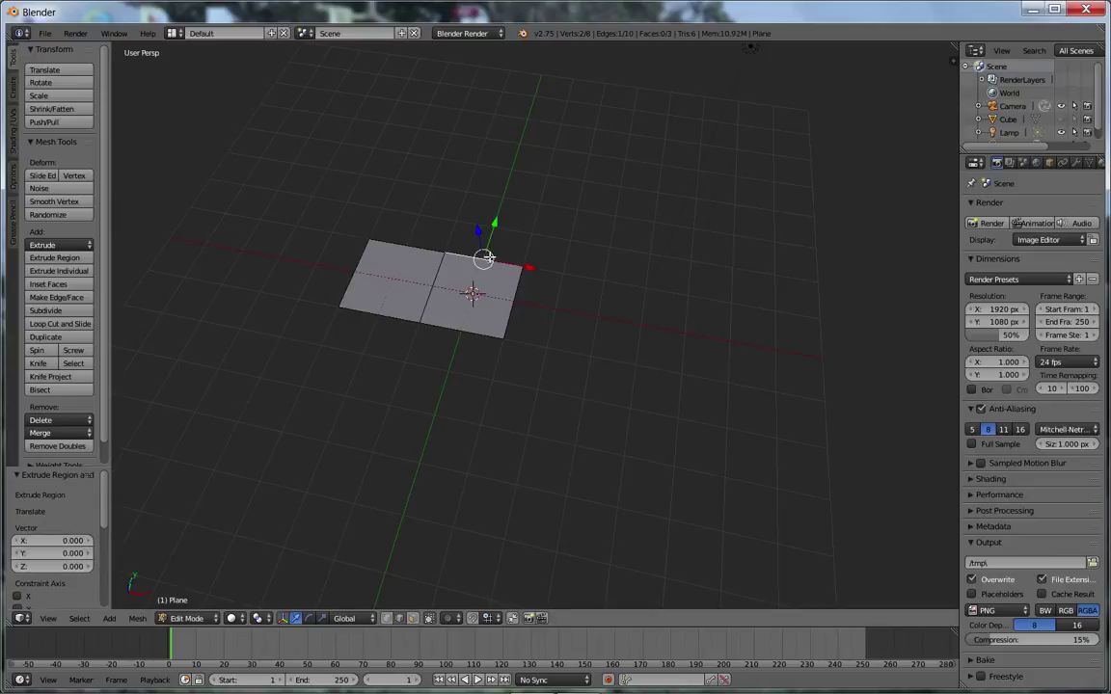
click(518, 182)
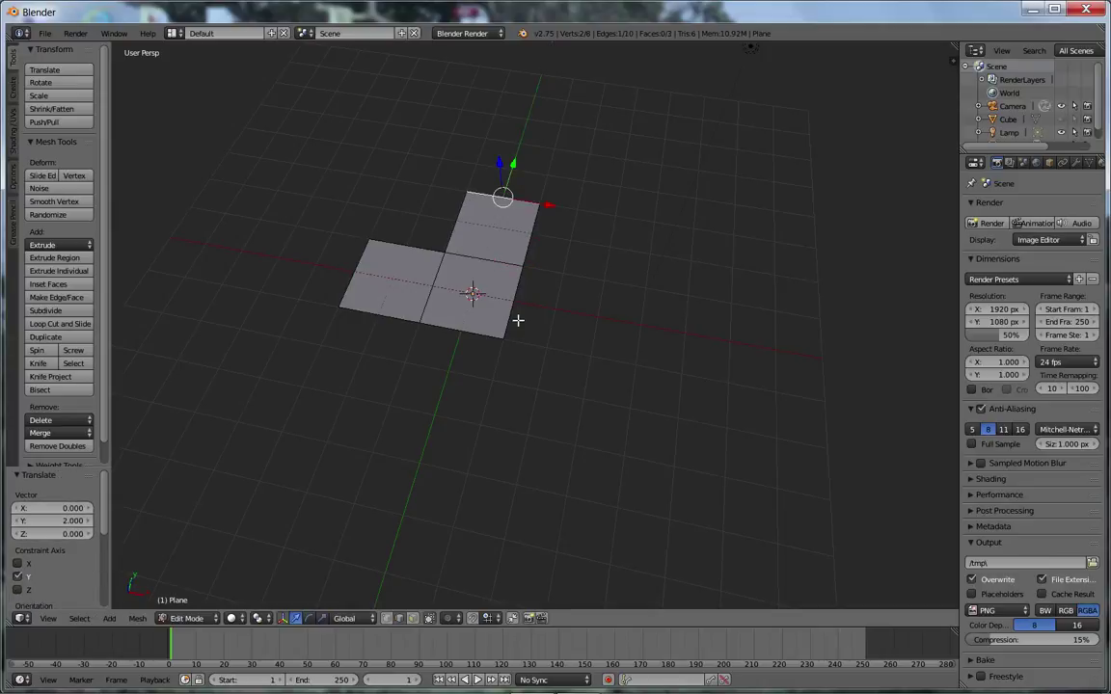
right_click(513, 312)
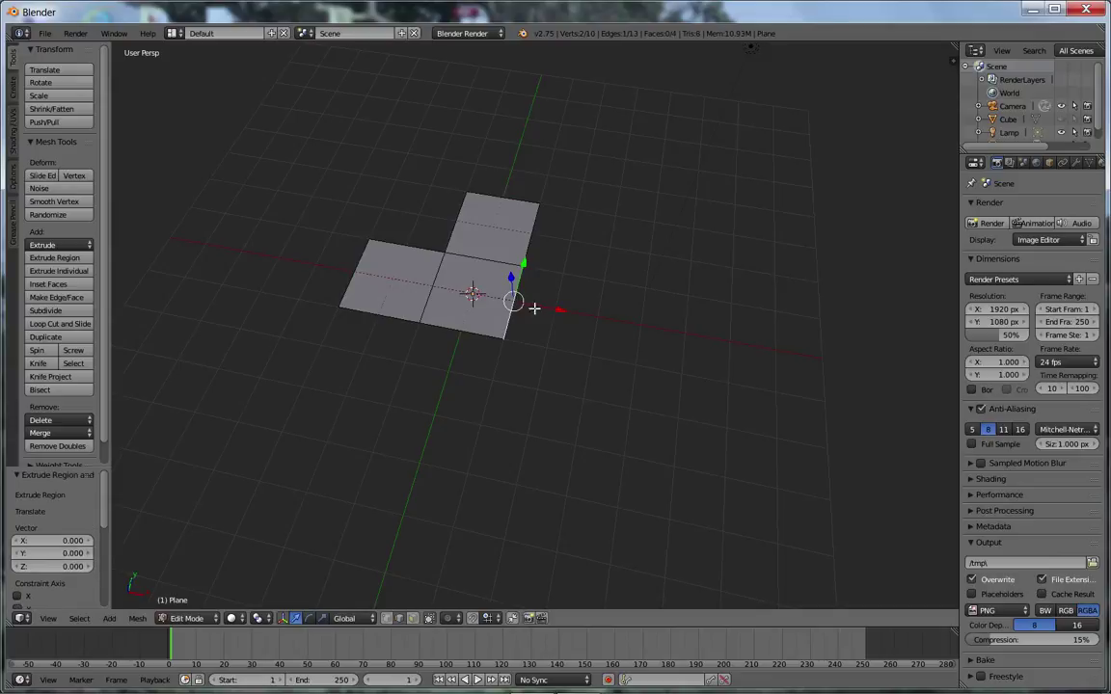
key(e)
click(576, 340)
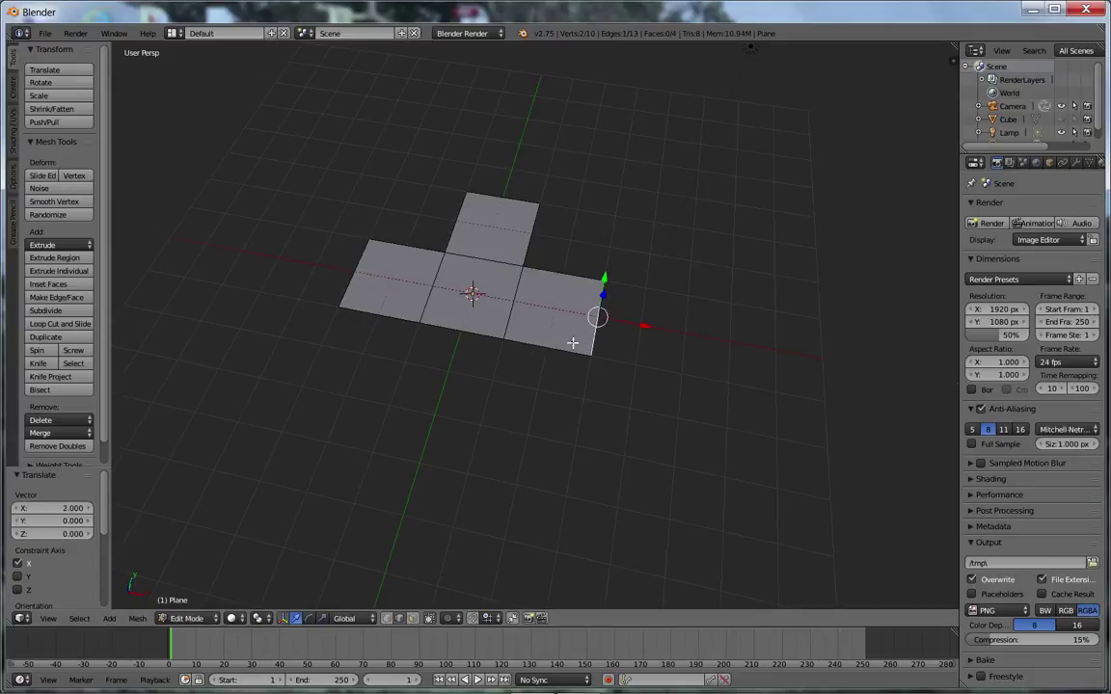
- Extrude the centre square's negative-Y edge twice in a row, moving each new edge -2 units along Y
right_click(480, 336)
key(e)
key(Escape)
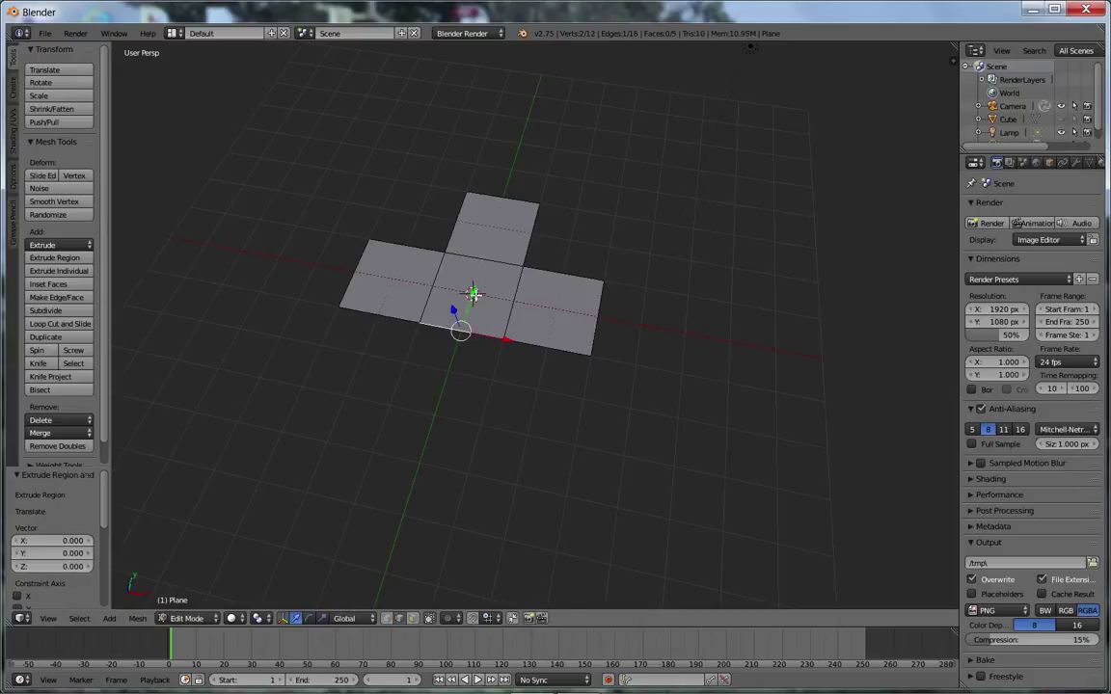
text(gy-2)
key(Return)
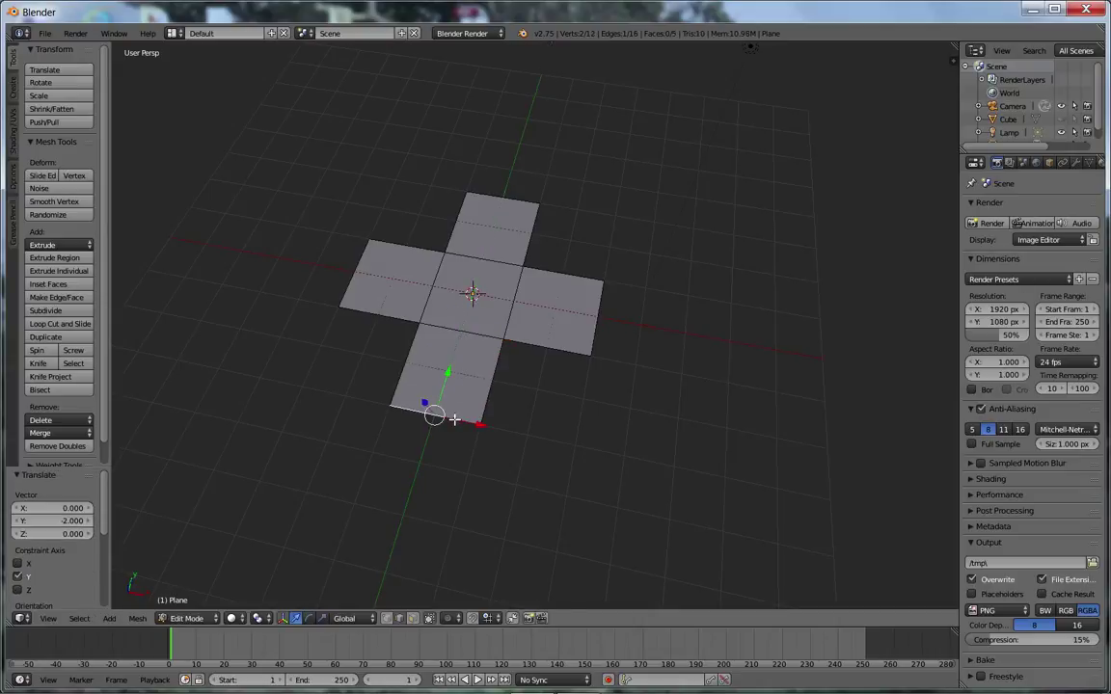
key(e)
key(Escape)
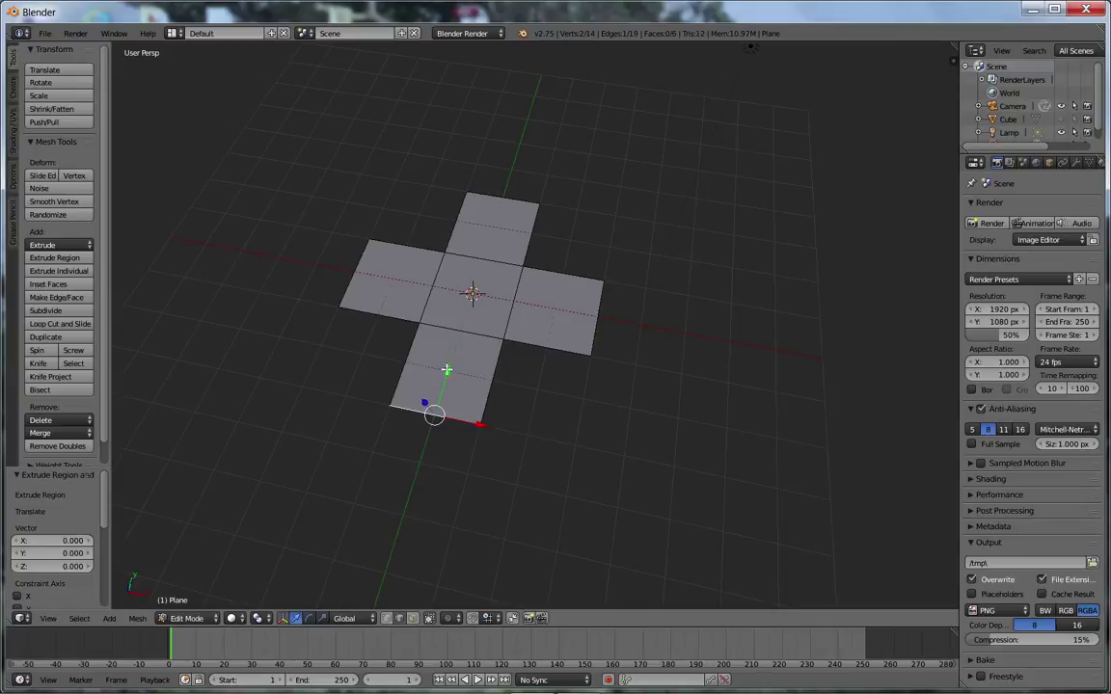
text(gy-2)
key(Return)
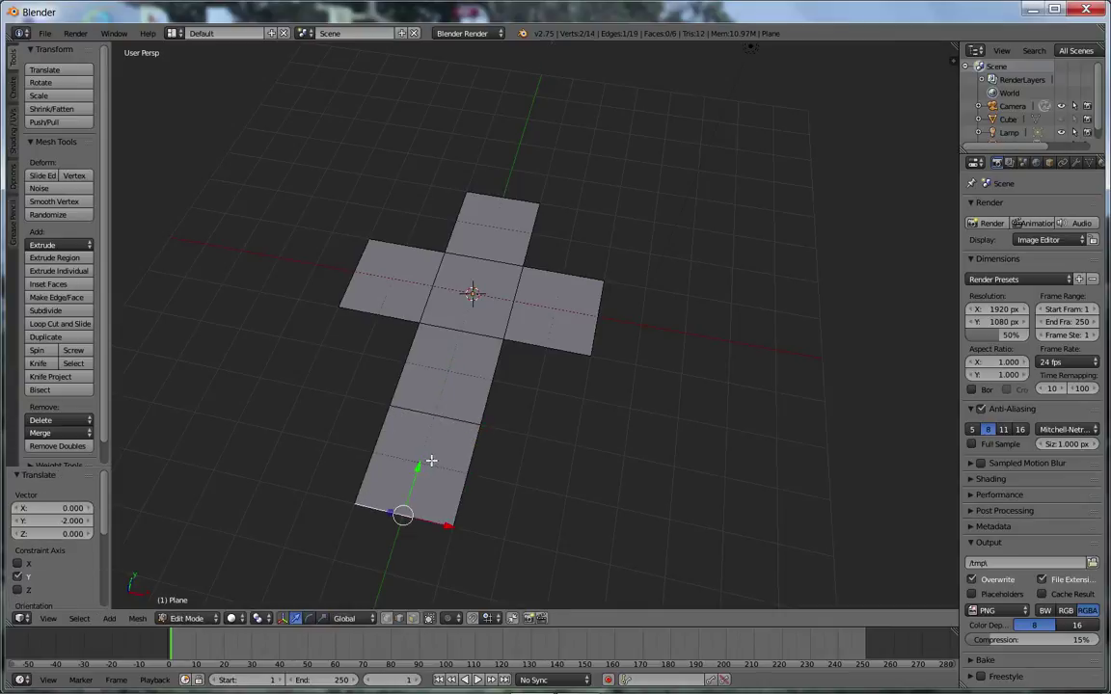
middle_drag(462, 442, 413, 397)
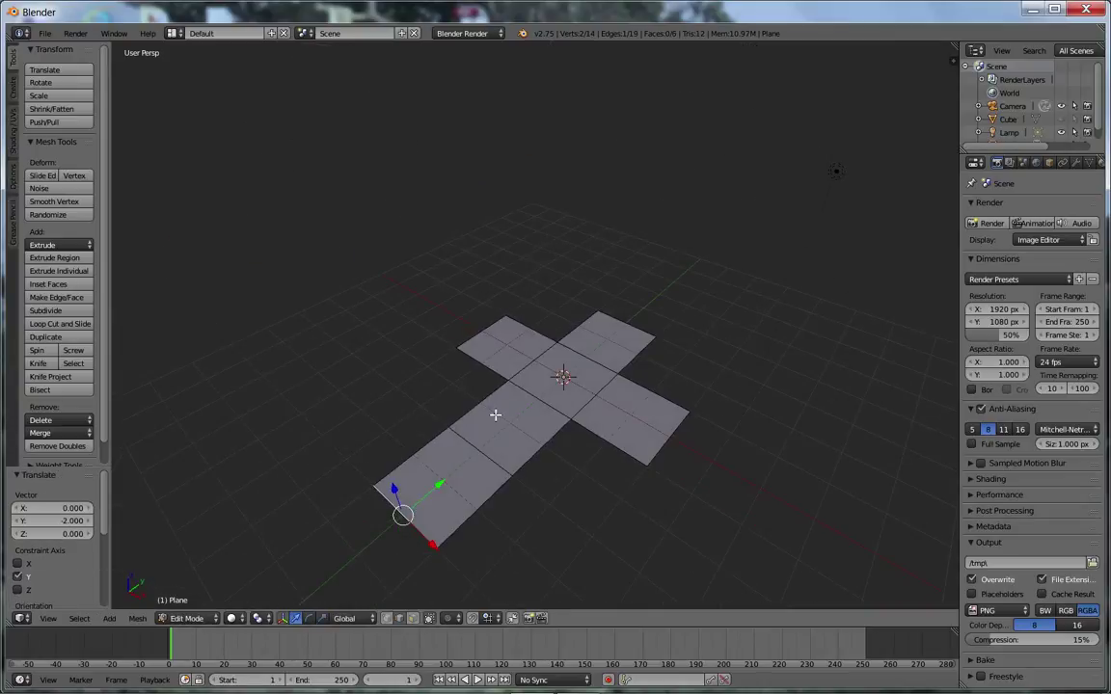
key(a)
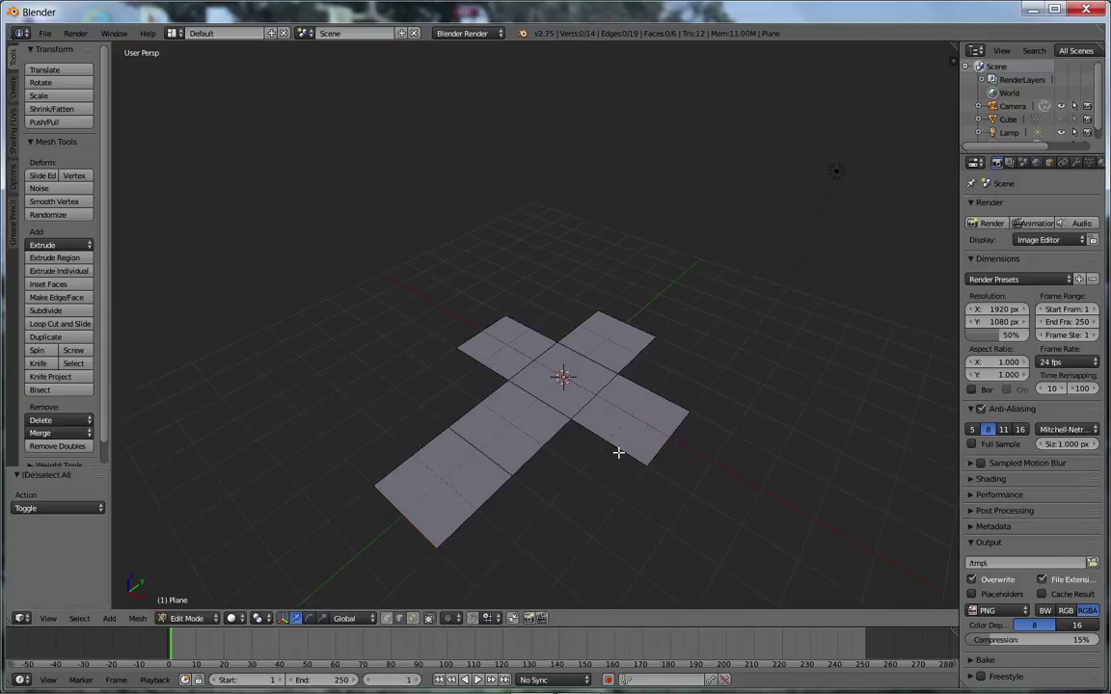
middle_drag(620, 451, 545, 387)
key(a)
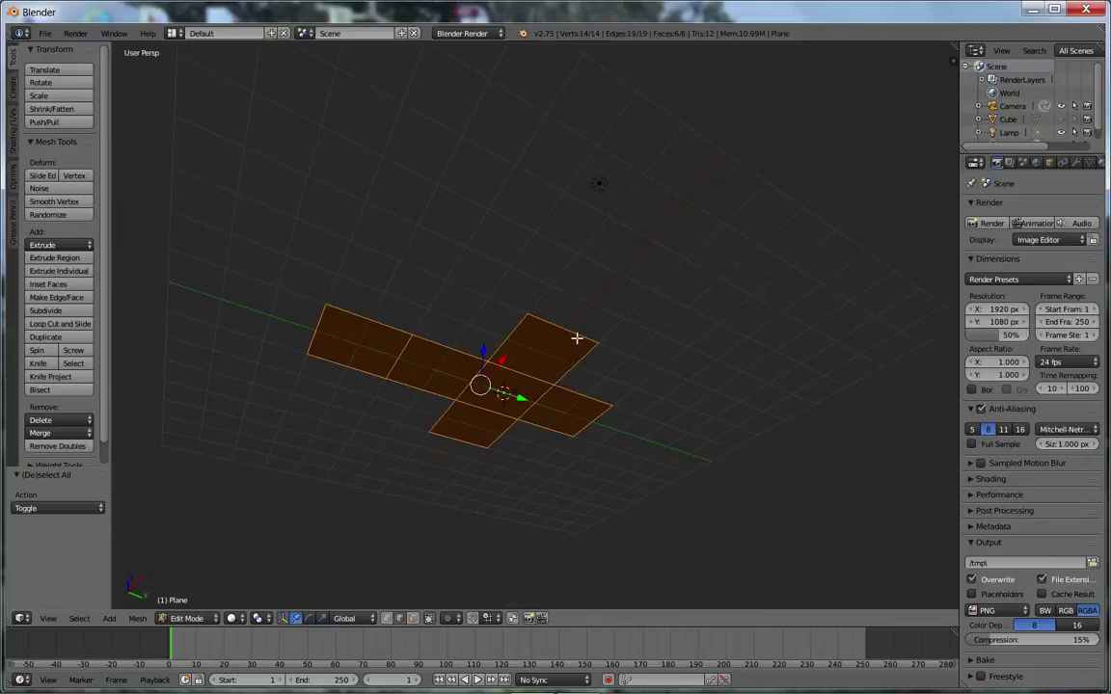
- Fold the two X-side squares upright by moving each outer edge up and 2 units inward along X
middle_drag(543, 330, 595, 439)
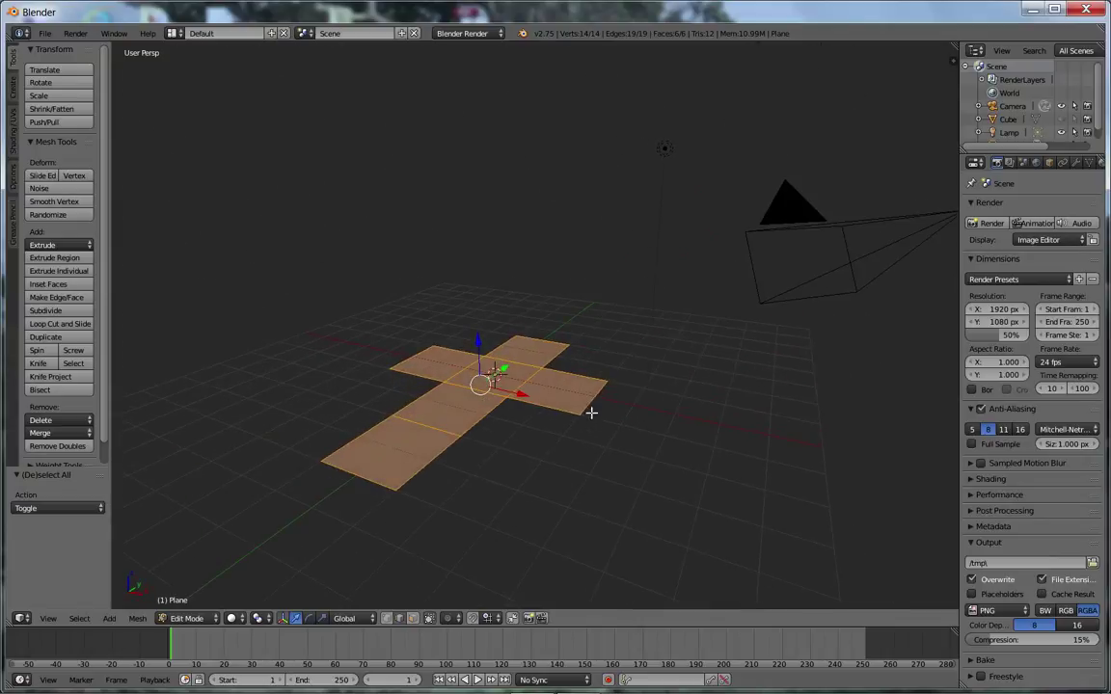
right_click(595, 396)
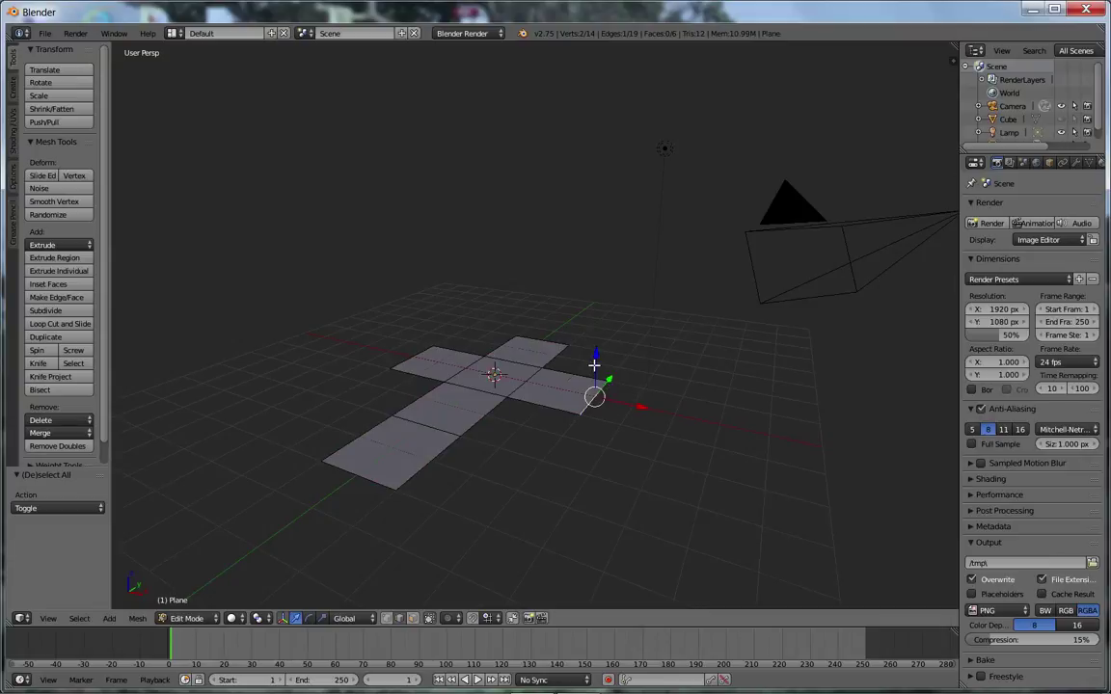
drag(597, 360, 566, 316)
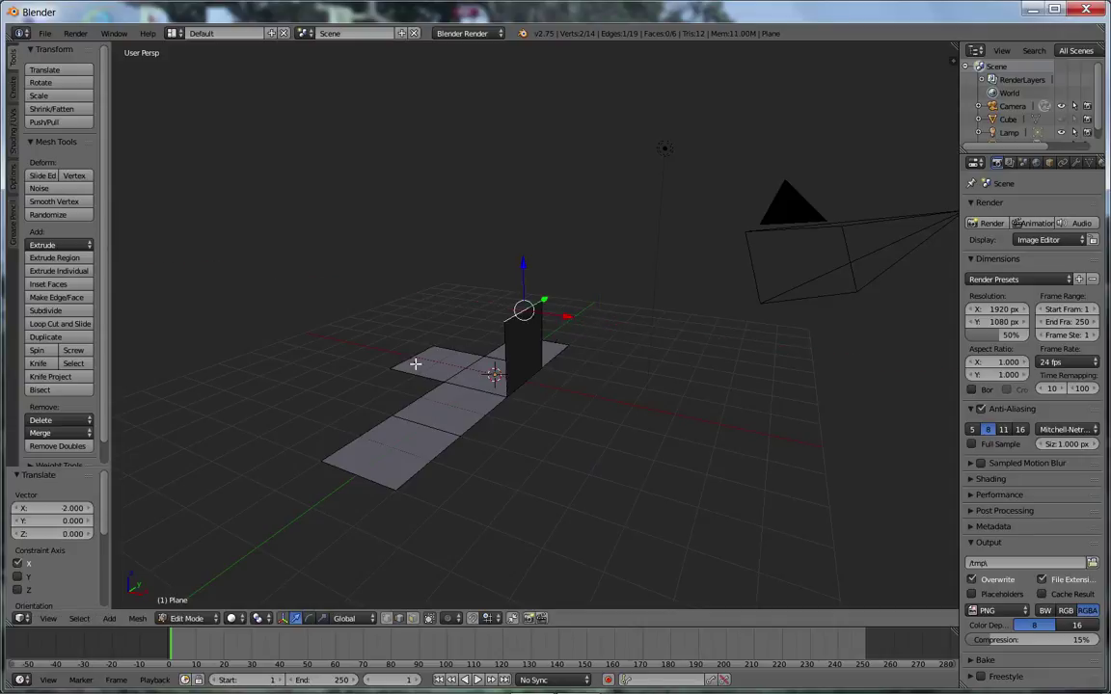
right_click(408, 362)
drag(412, 320, 526, 326)
- Fold the positive-Y square upright by moving its outer edge 2 units along Z and -2 units along Y
middle_drag(525, 327, 533, 427)
right_click(558, 386)
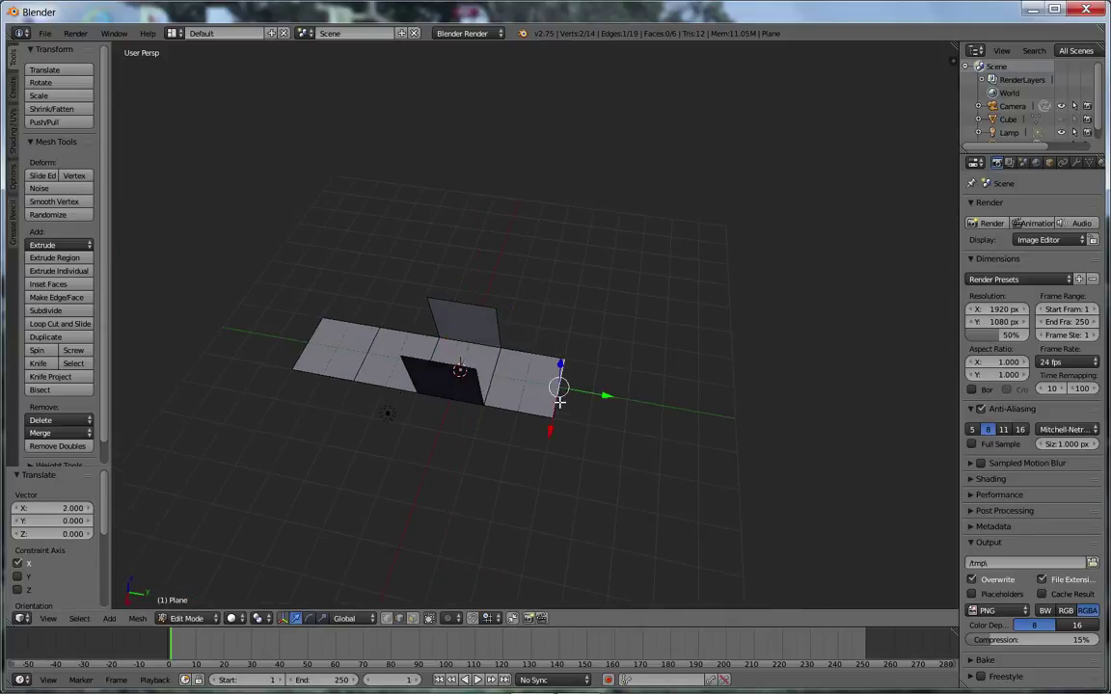
key(e)
key(z)
click(563, 330)
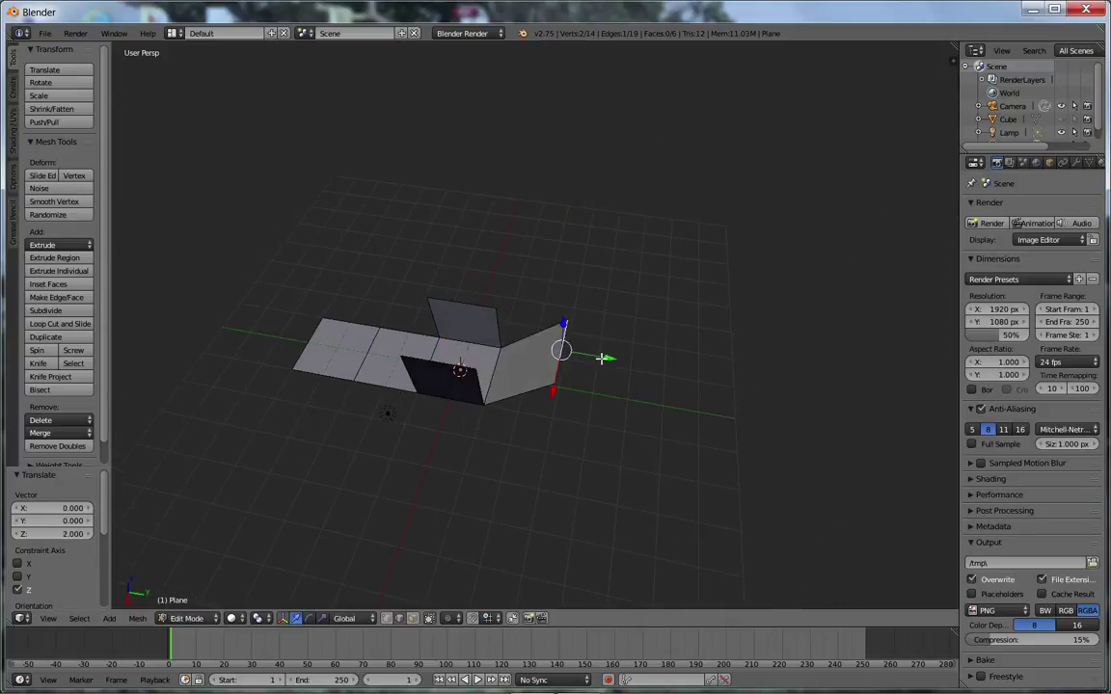
drag(602, 359, 511, 345)
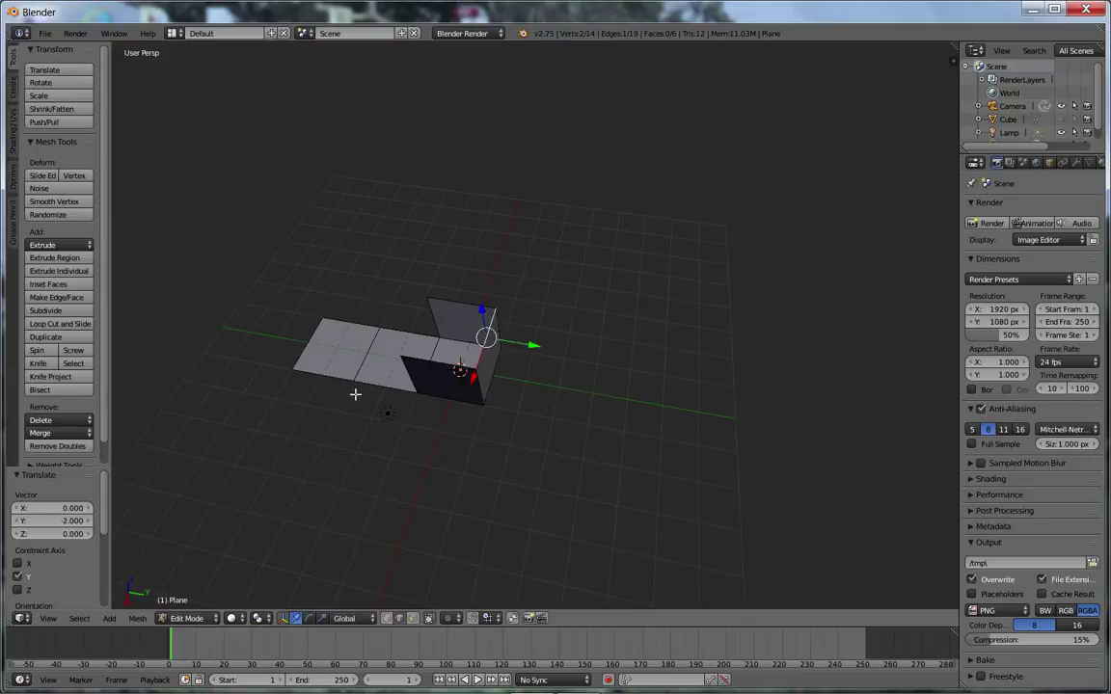
middle_drag(365, 409, 413, 407)
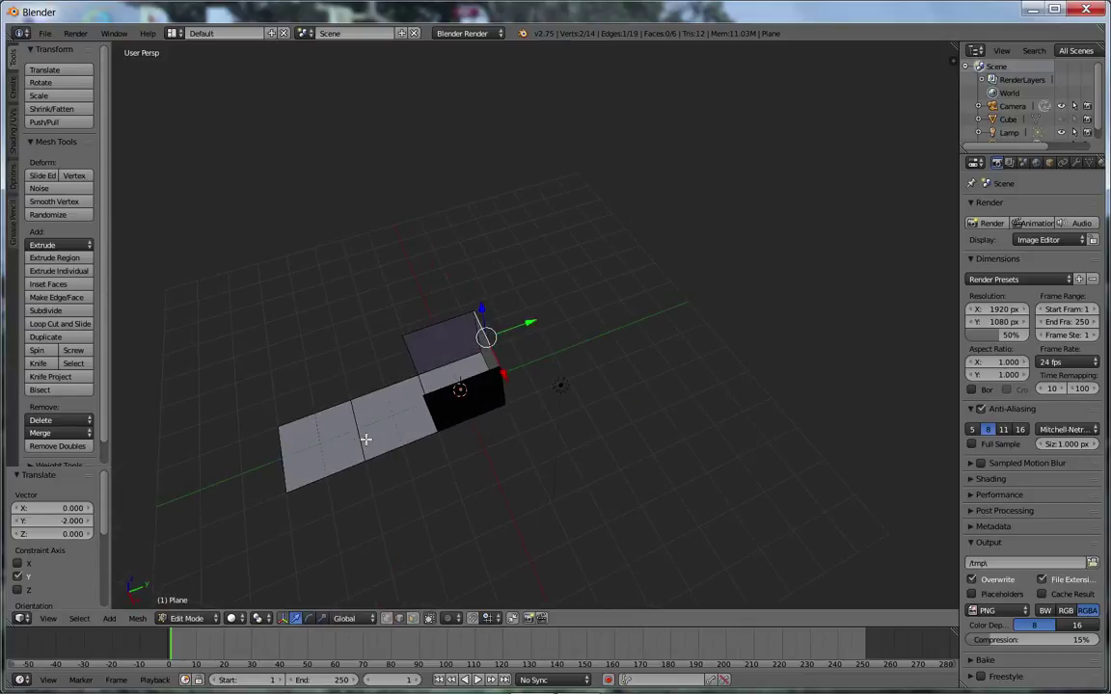
- Fold the end square on the negative-Y side upright by moving its outer edge 2 units along Z and 2 units along Y
right_click(280, 458)
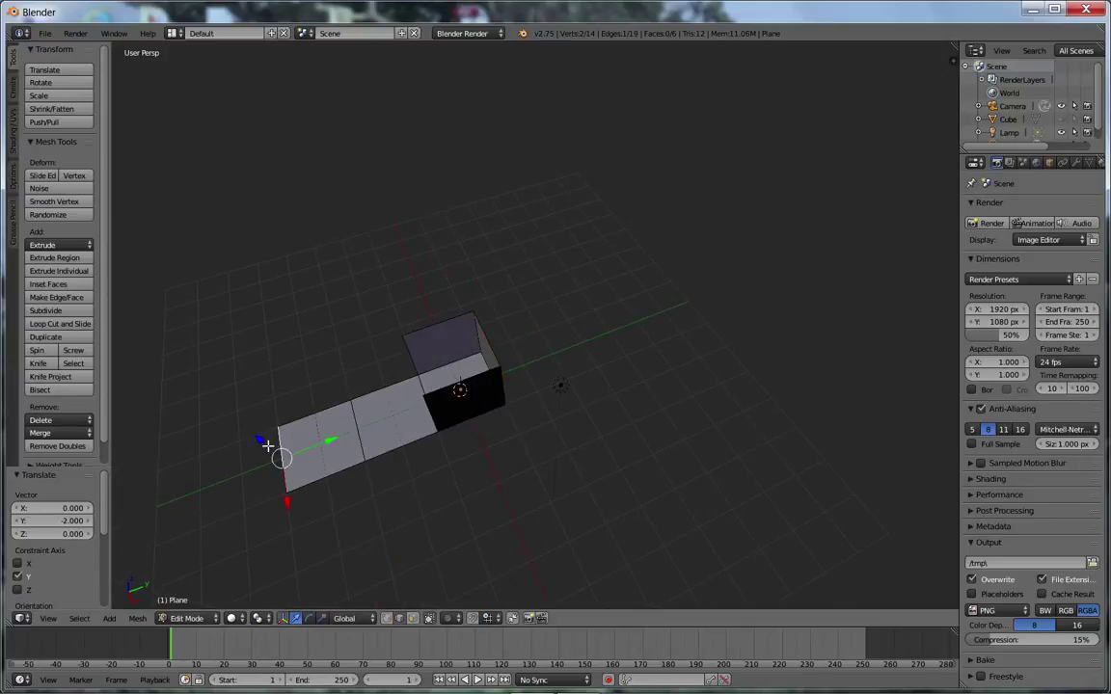
key(g)
key(z)
key(2)
key(Return)
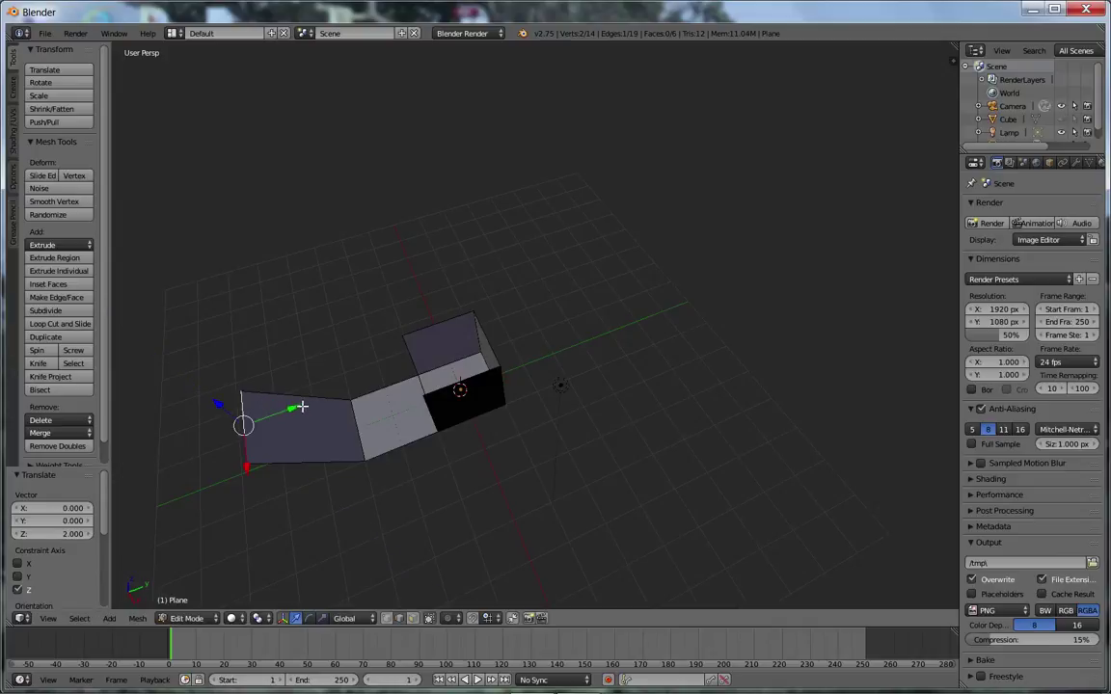
key(g)
key(y)
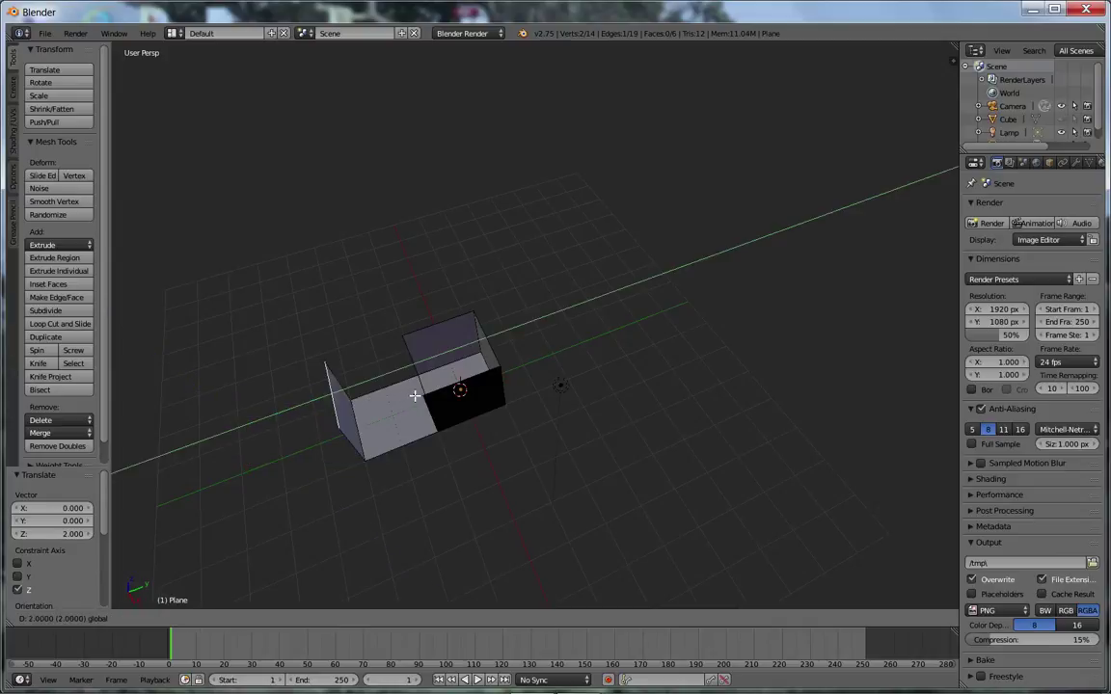
key(Return)
mouse_move(409, 395)
middle_down()
mouse_move(395, 426)
mouse_move(412, 392)
middle_up()
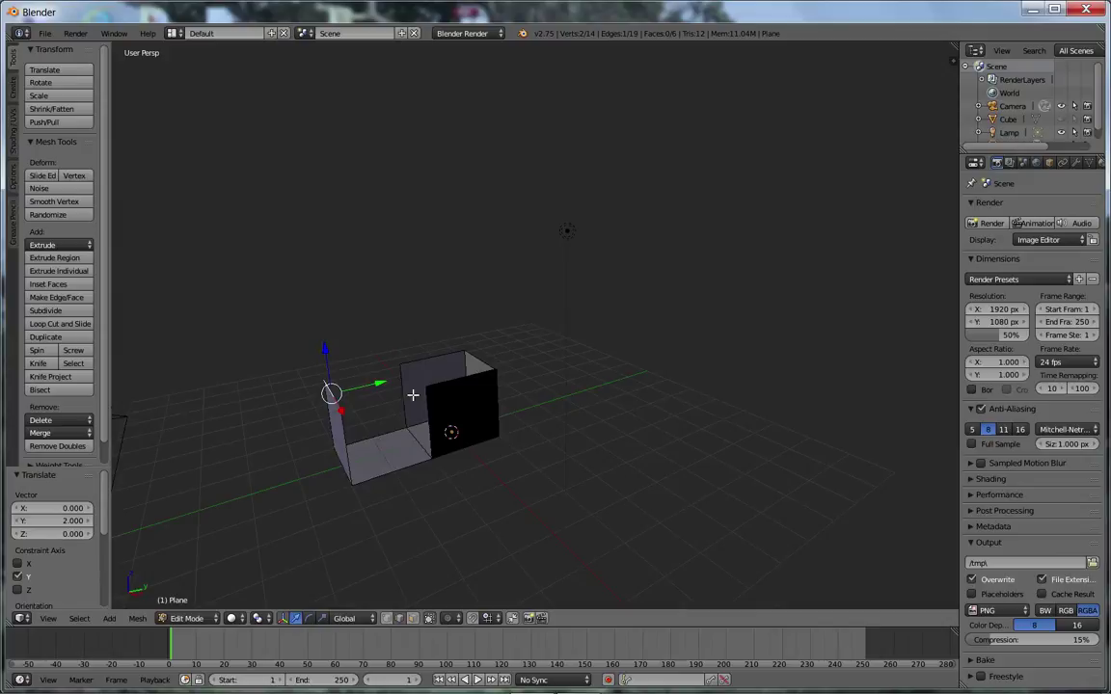
- Close the cube by moving the end face up and inward along Y, folding its outer edge over the top, and return to Object Mode
middle_drag(353, 472, 330, 413)
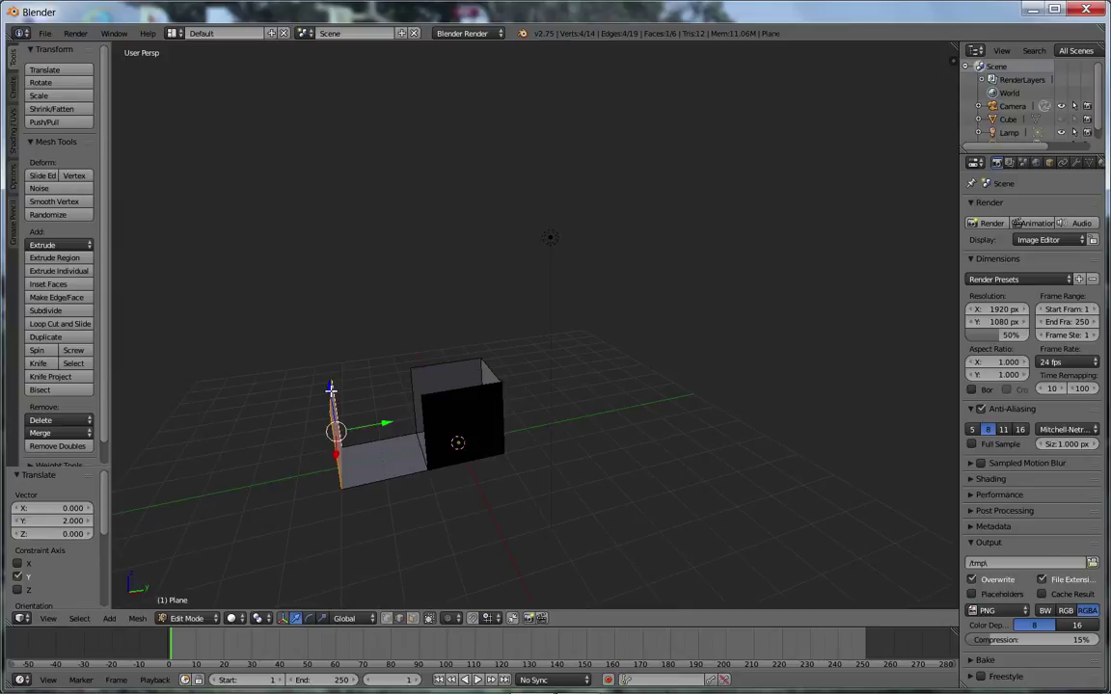
drag(336, 391, 334, 311)
drag(367, 349, 486, 325)
right_click(417, 310)
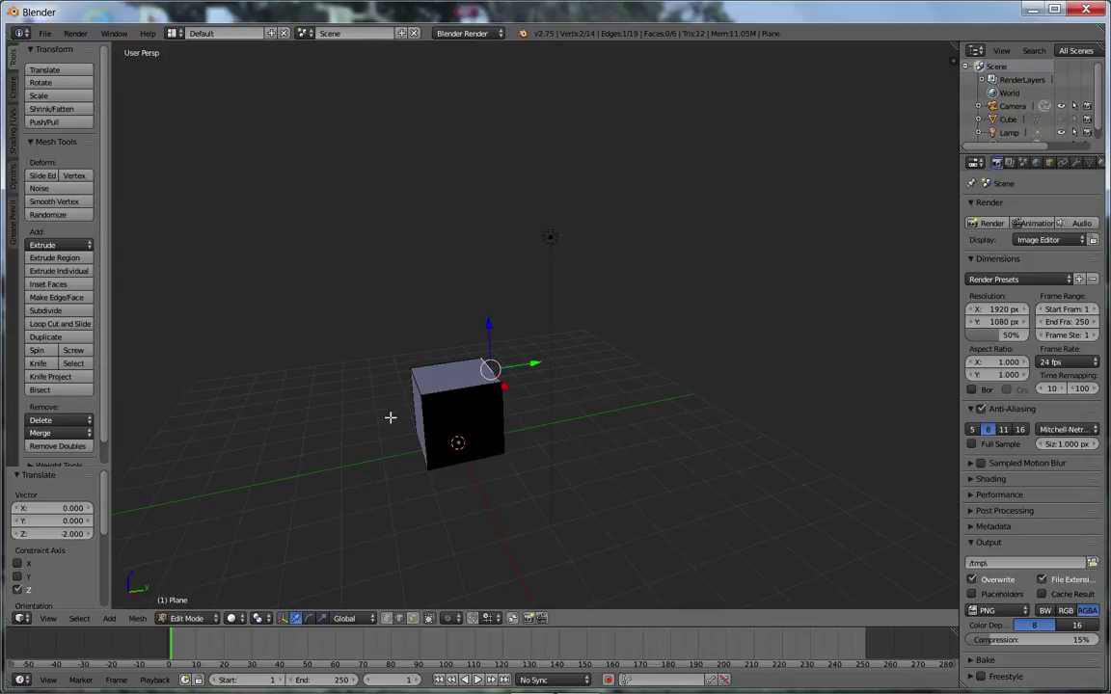
key(Tab)
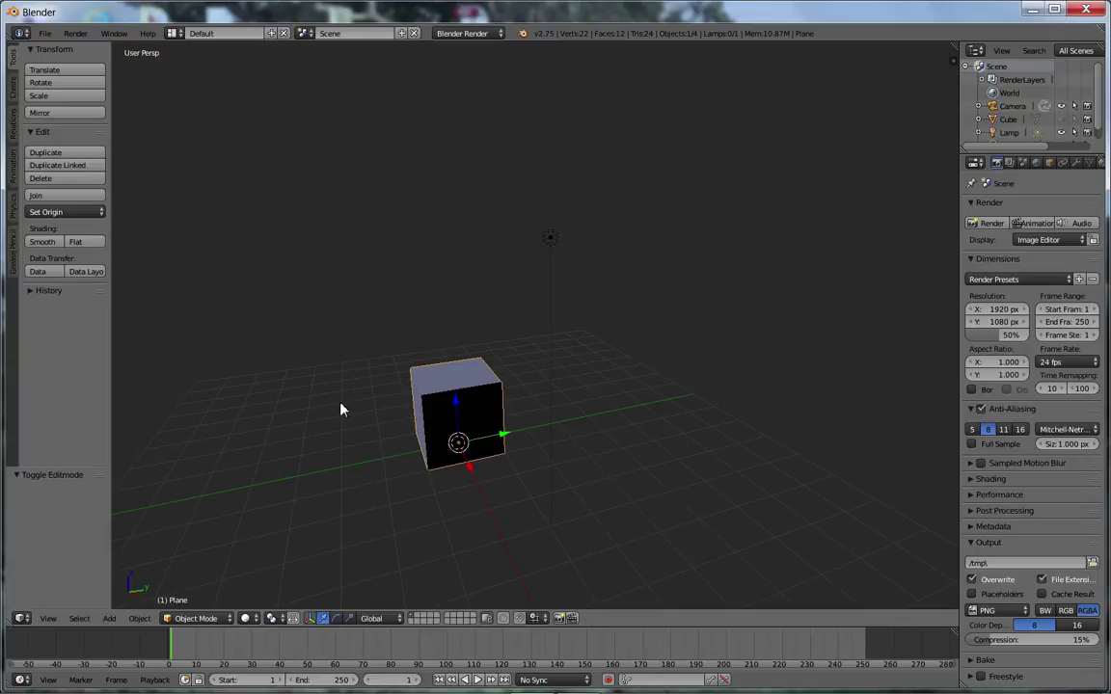
middle_drag(341, 410, 551, 408)
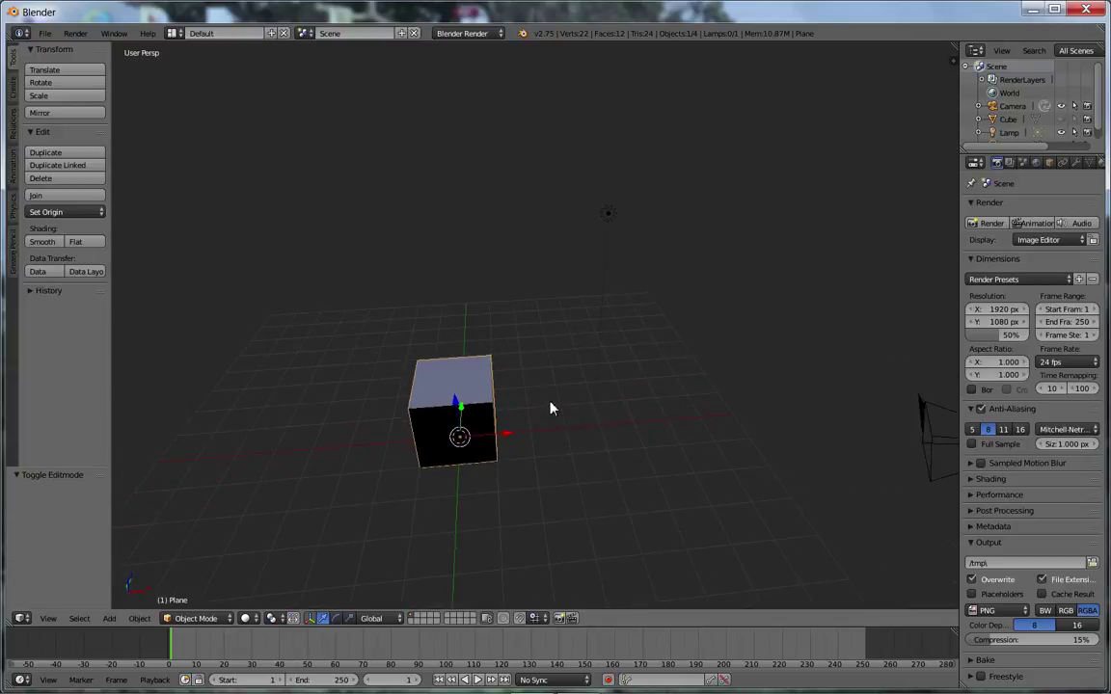
- Delete the vertices of the selected top edge from the folded mesh
key(Tab)
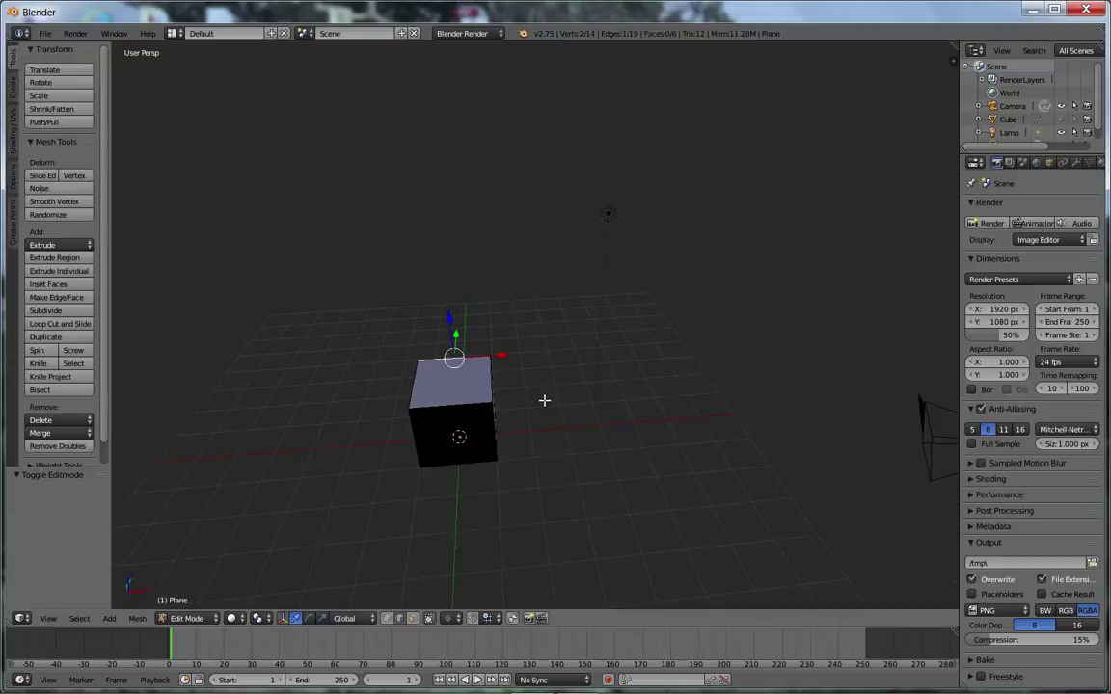
key(x)
click(544, 397)
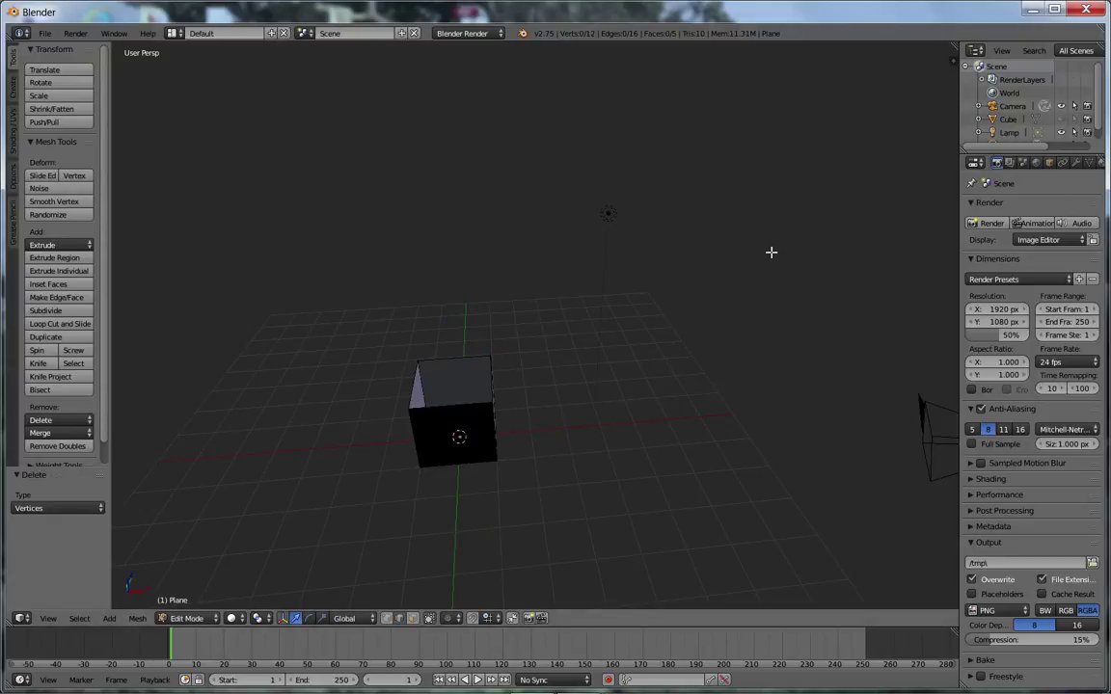
- Delete the whole folded plane object and make the hidden Cube object visible again
key(Tab)
key(x)
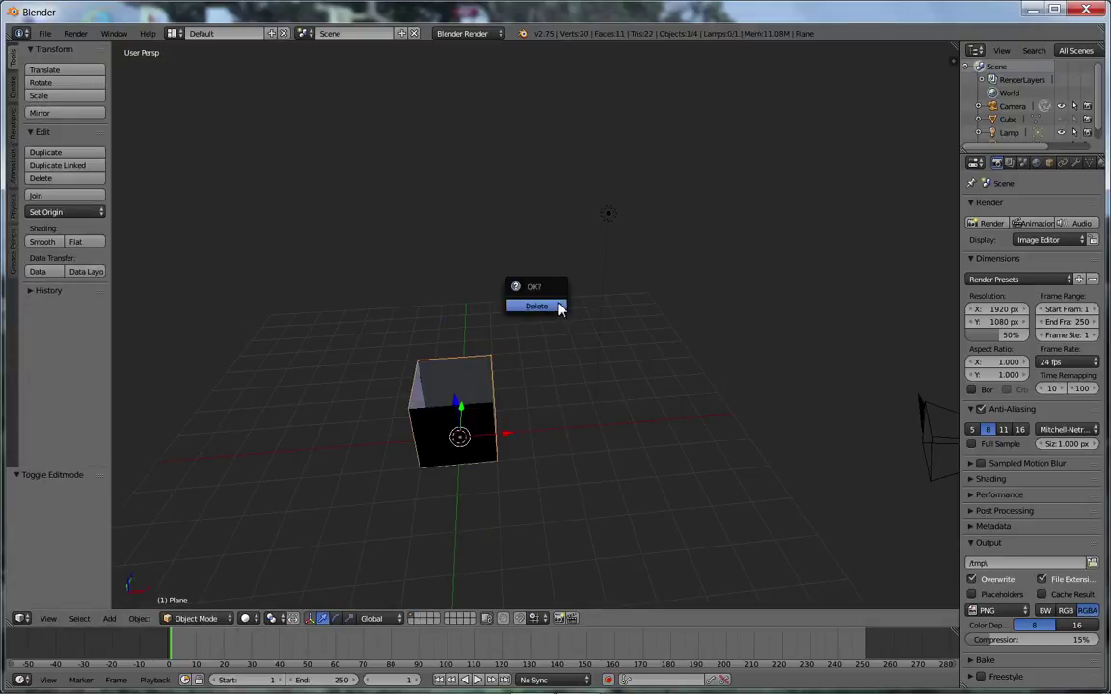
click(563, 307)
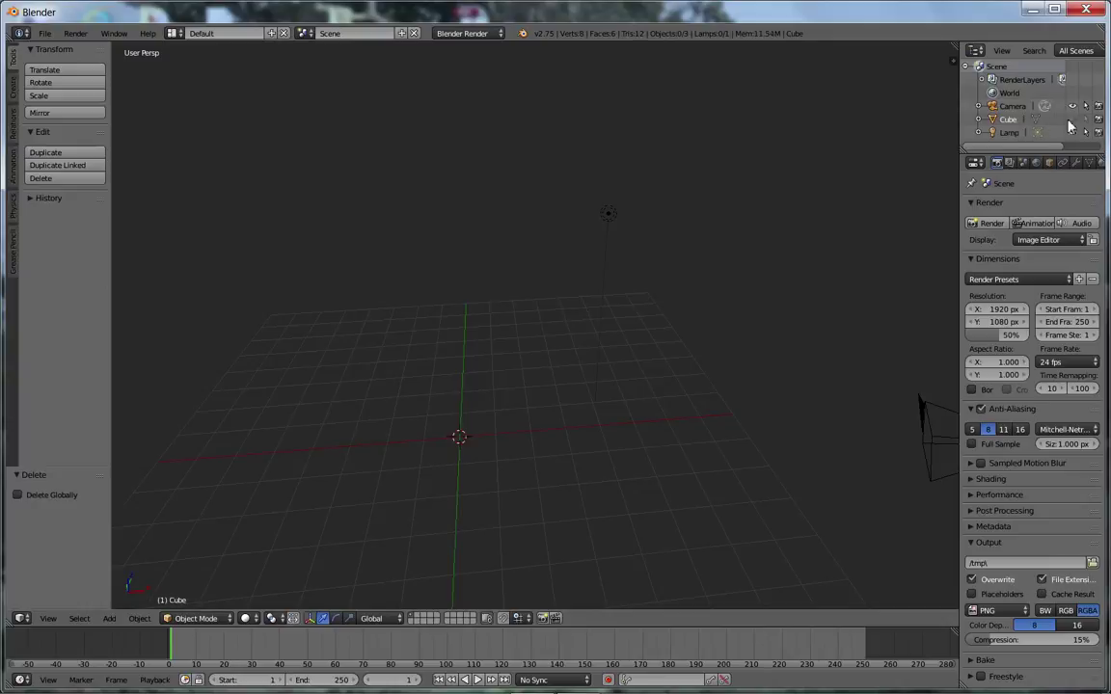
key(ctrl+z)
middle_drag(501, 319, 473, 334)
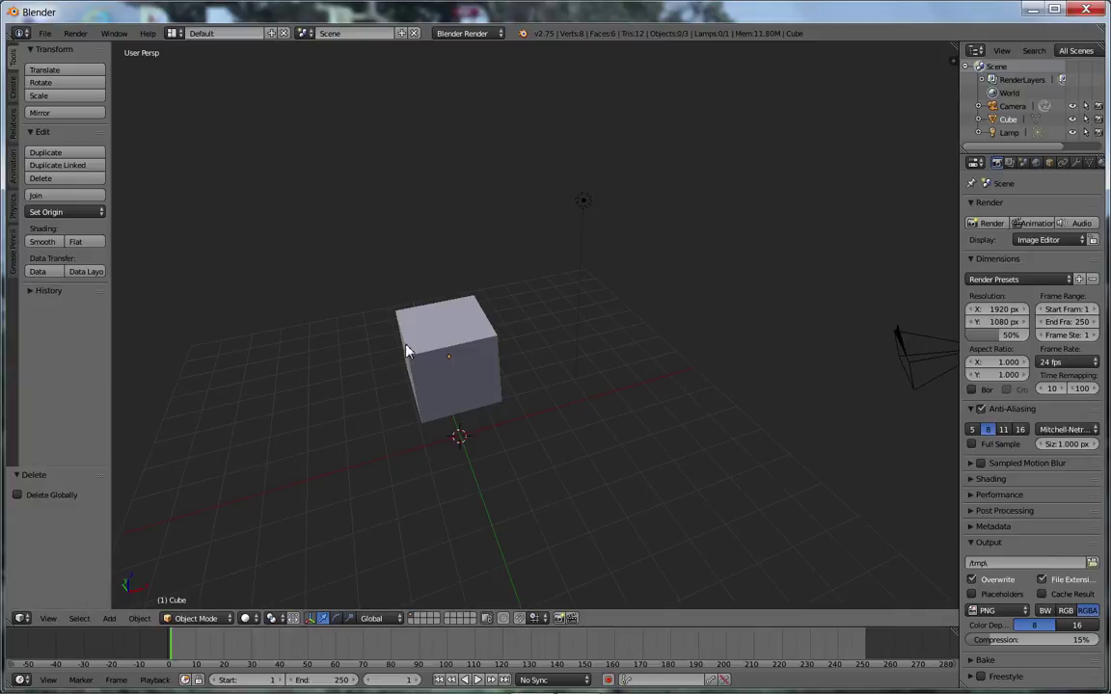
- Mark seams on the Cube's four vertical edges and on every bottom edge except the negative-Y one
key(Tab)
middle_drag(461, 366, 375, 355)
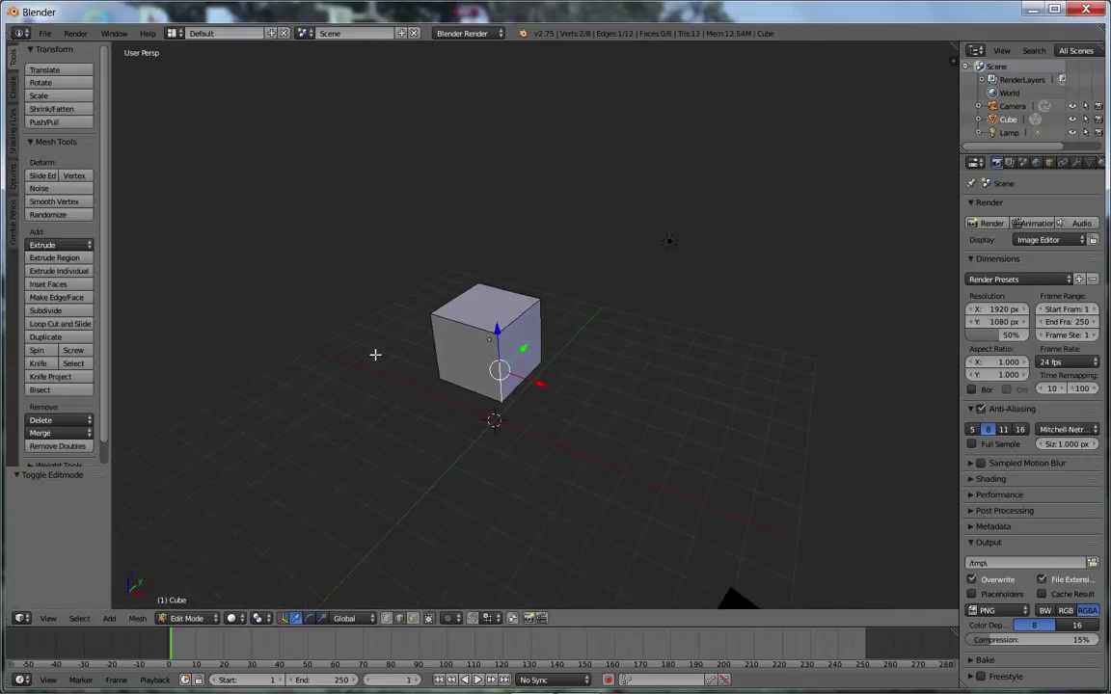
middle_drag(498, 340, 444, 347)
shift+right_click(435, 355)
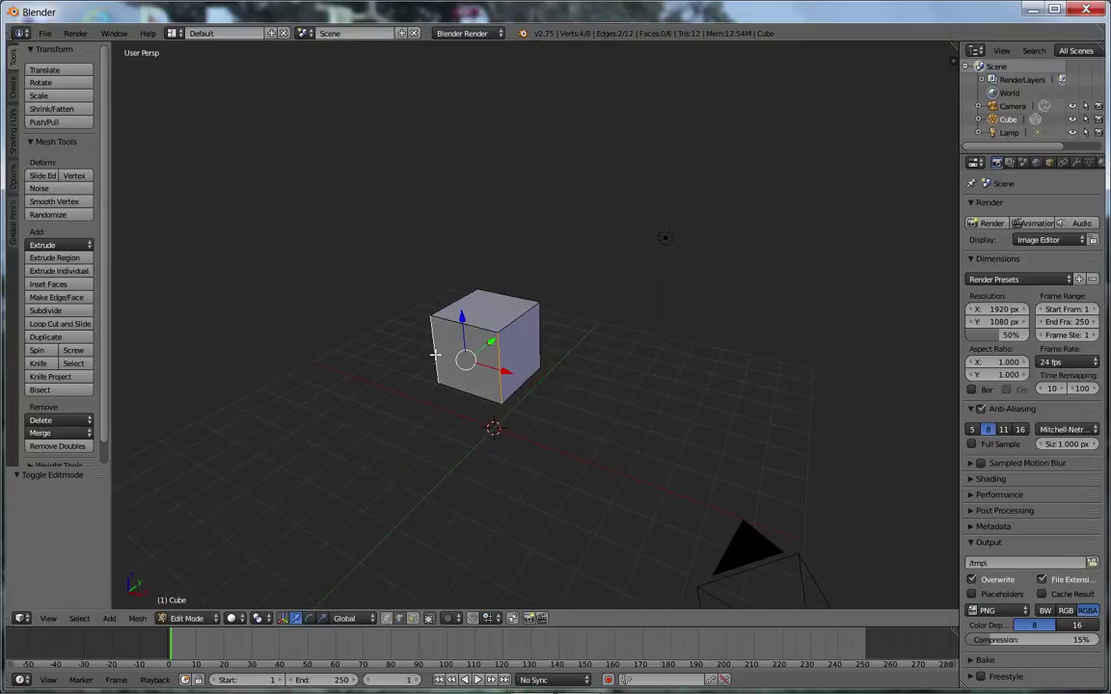
mouse_move(446, 290)
middle_down()
mouse_move(475, 318)
mouse_move(499, 228)
mouse_move(454, 280)
mouse_move(467, 331)
mouse_move(436, 311)
middle_up()
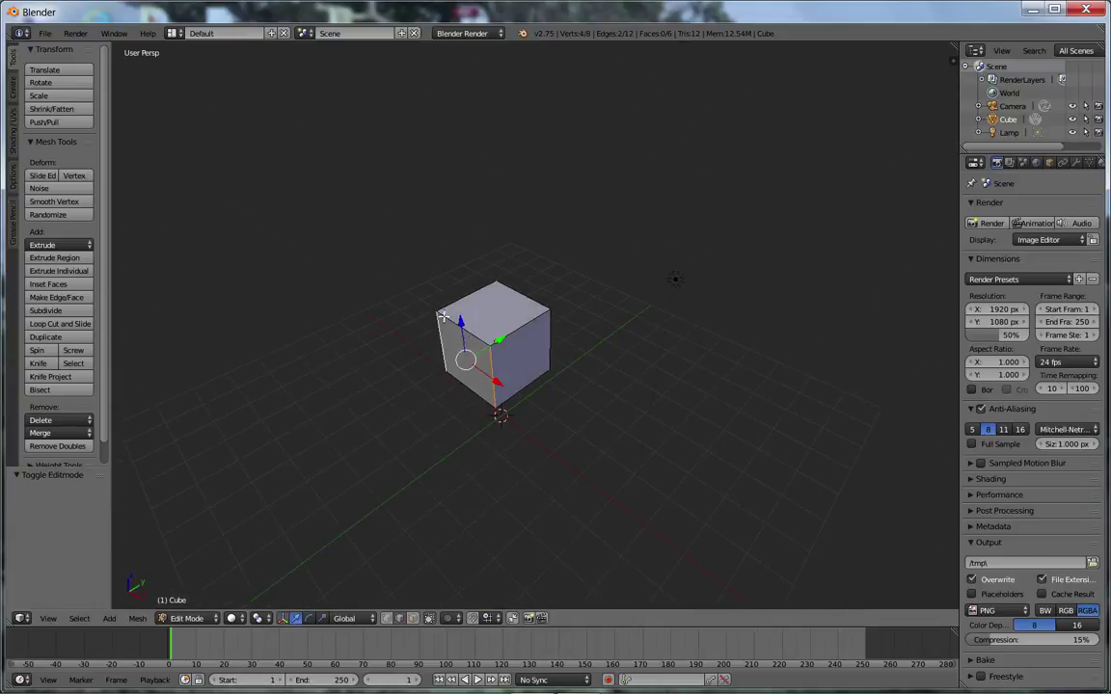
middle_drag(401, 342, 406, 308)
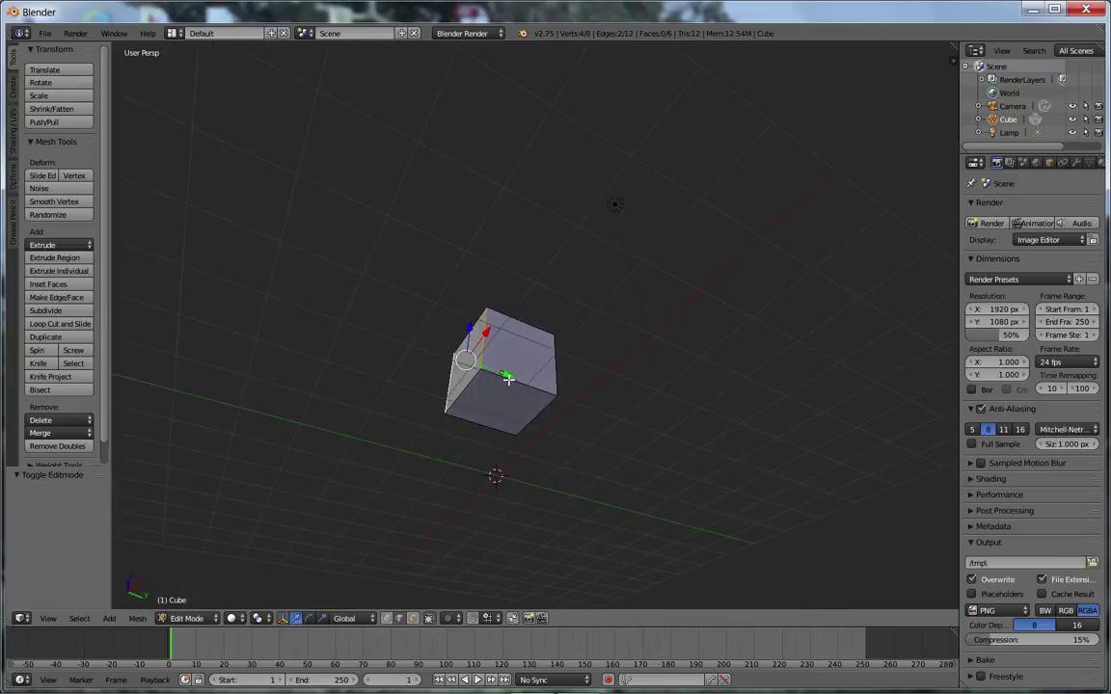
shift+right_click(457, 333)
shift+right_click(499, 429)
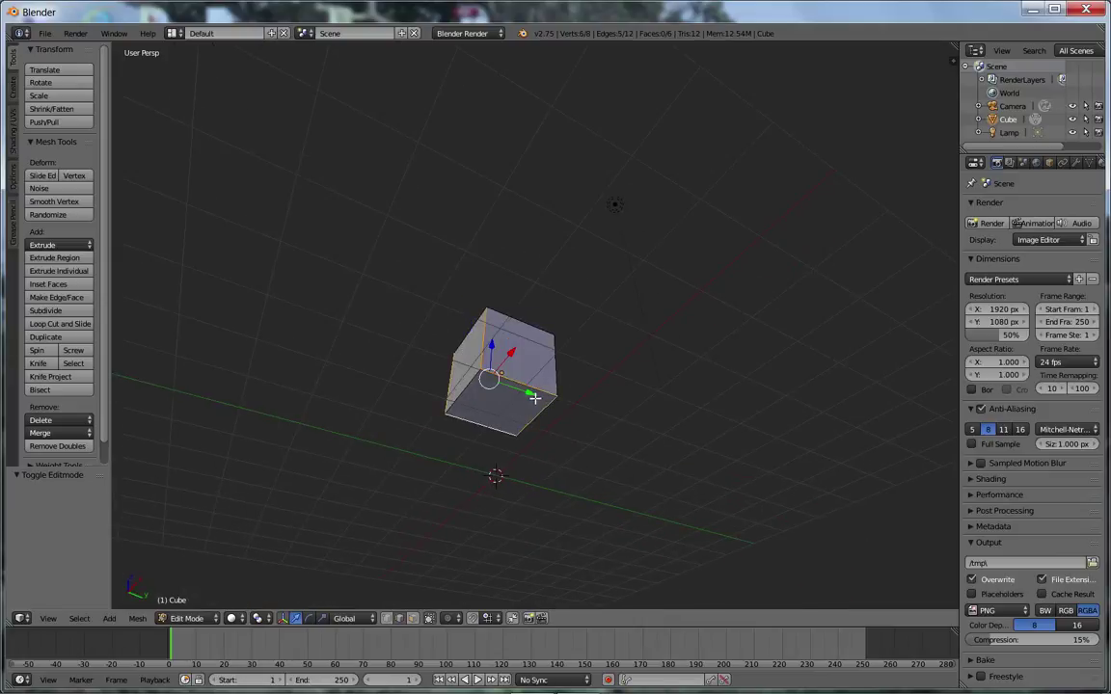
shift+right_click(557, 370)
middle_drag(557, 370, 655, 427)
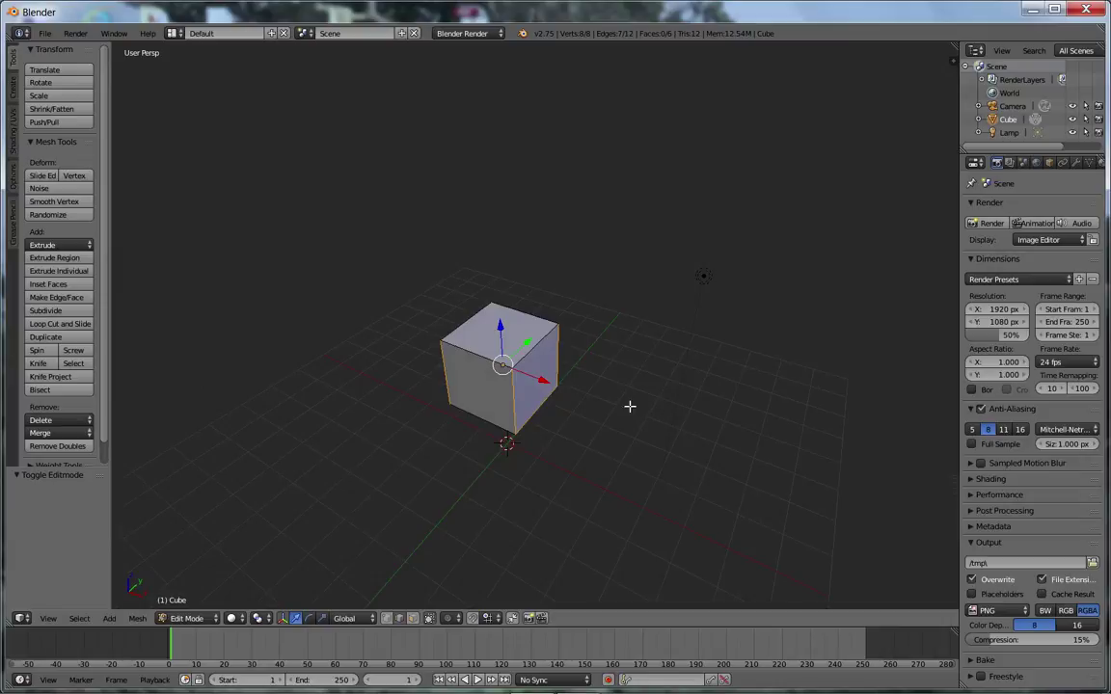
key(ctrl+e)
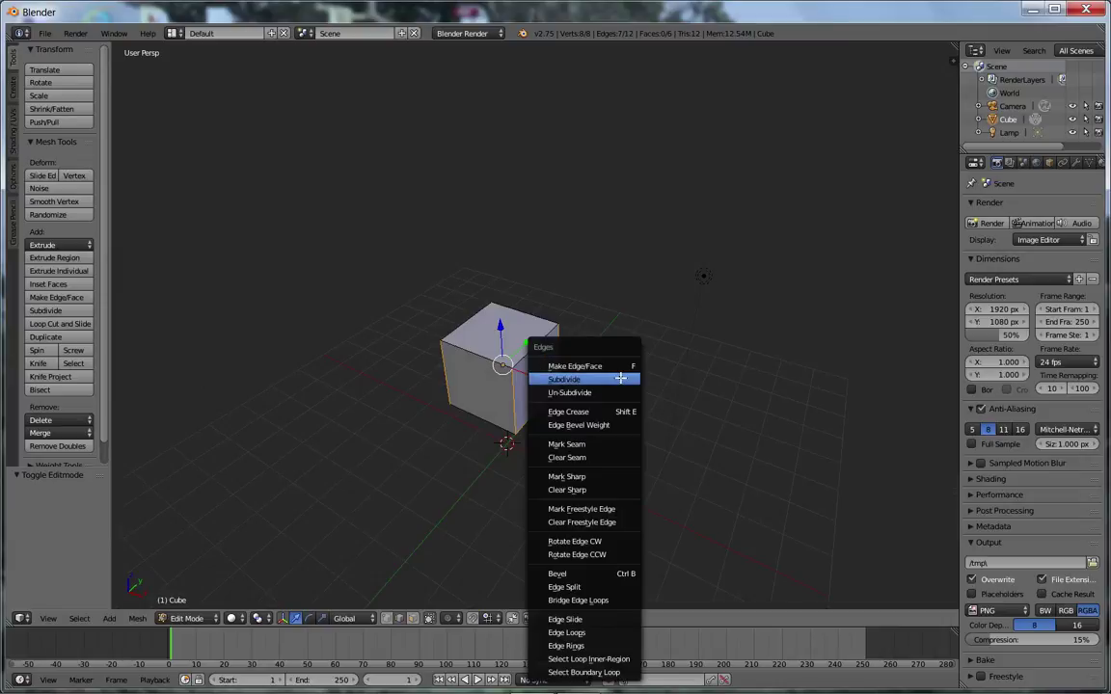
click(615, 444)
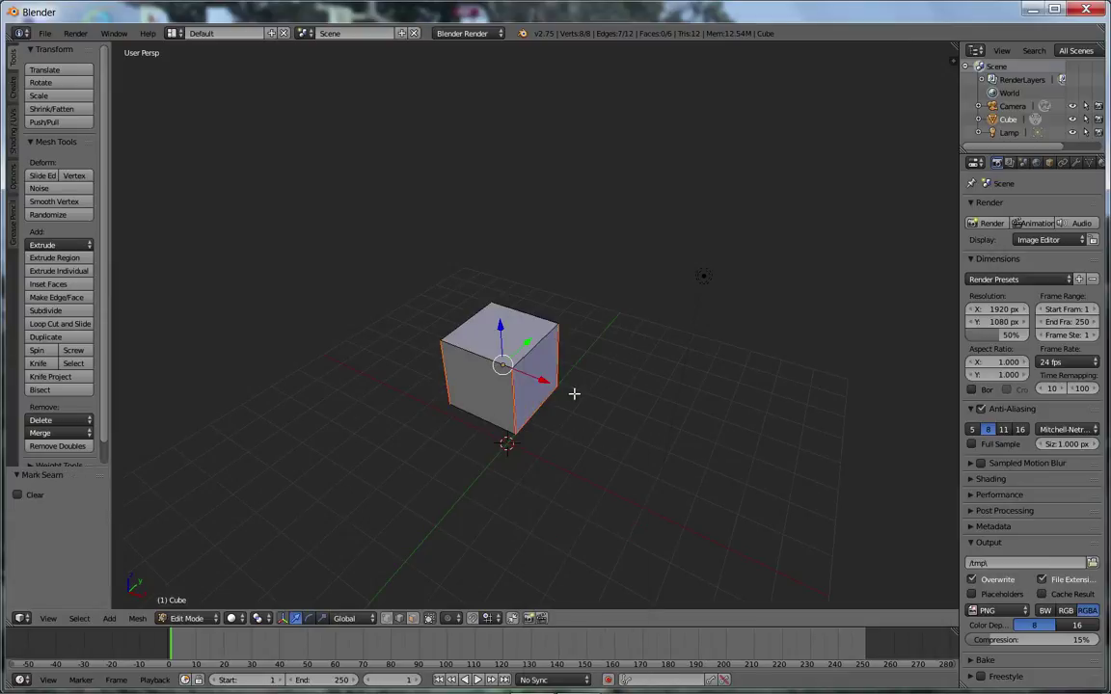
- Switch the screen layout to UV Editing, with the whole cube in the 3D view
middle_drag(575, 391, 561, 333)
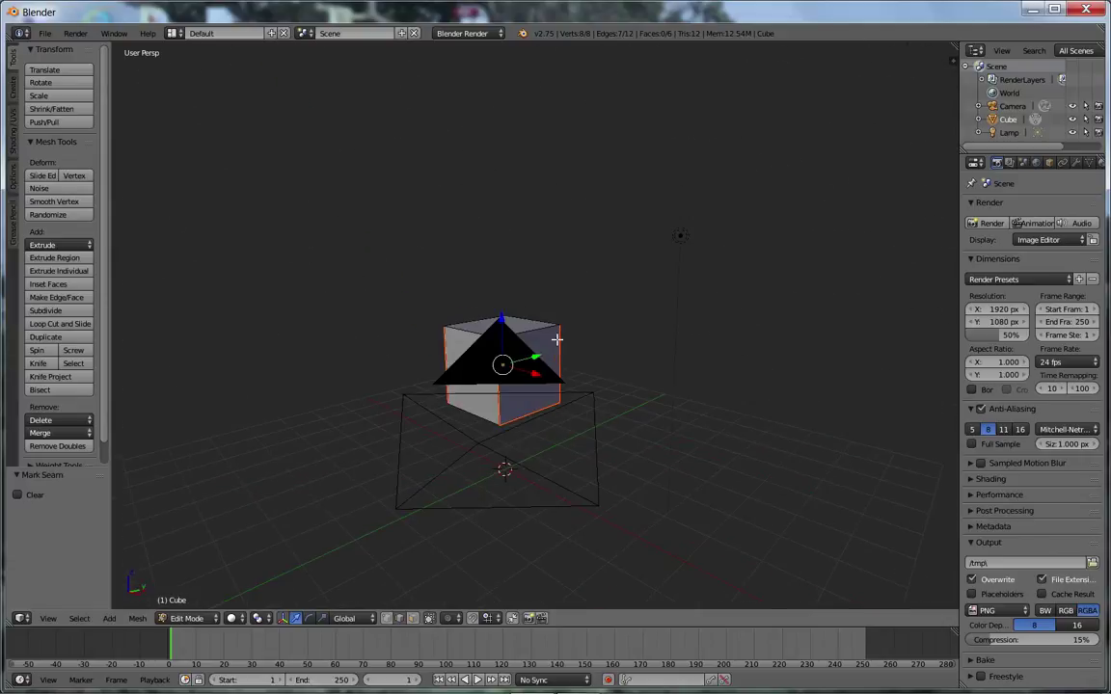
click(172, 32)
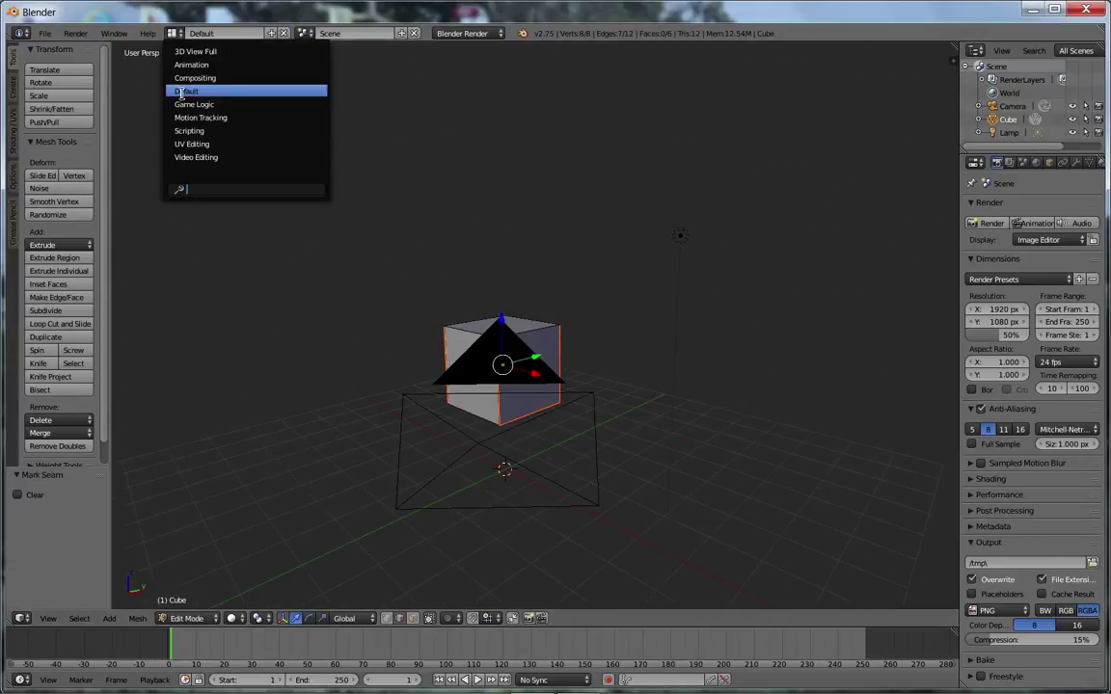
click(191, 143)
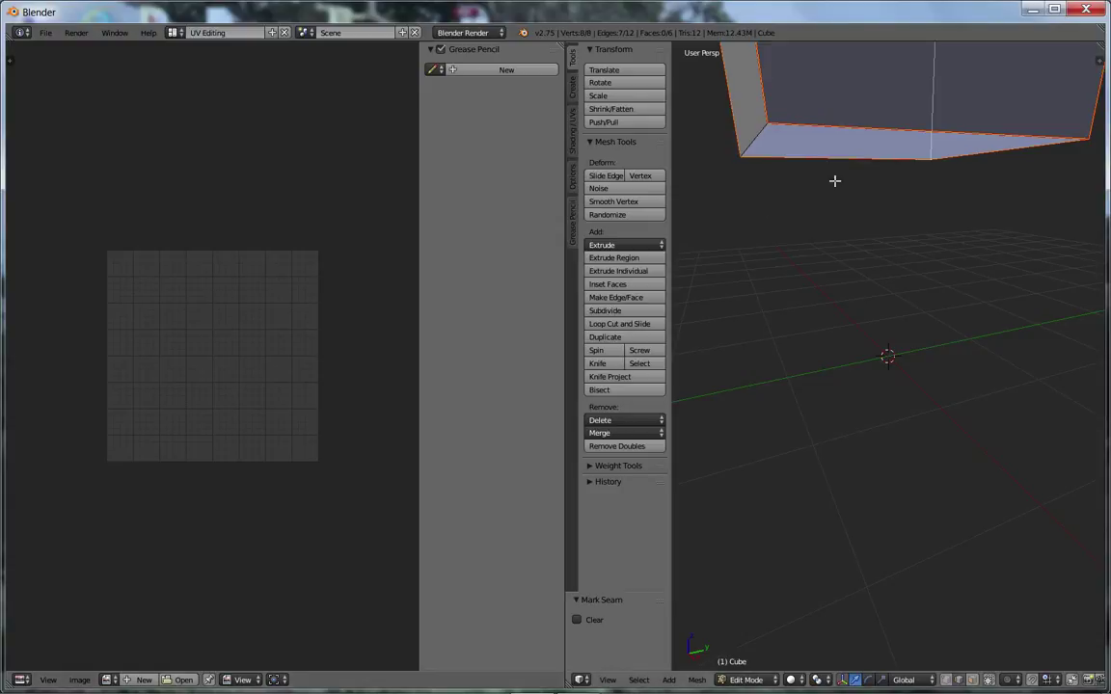
middle_drag(835, 178, 865, 159)
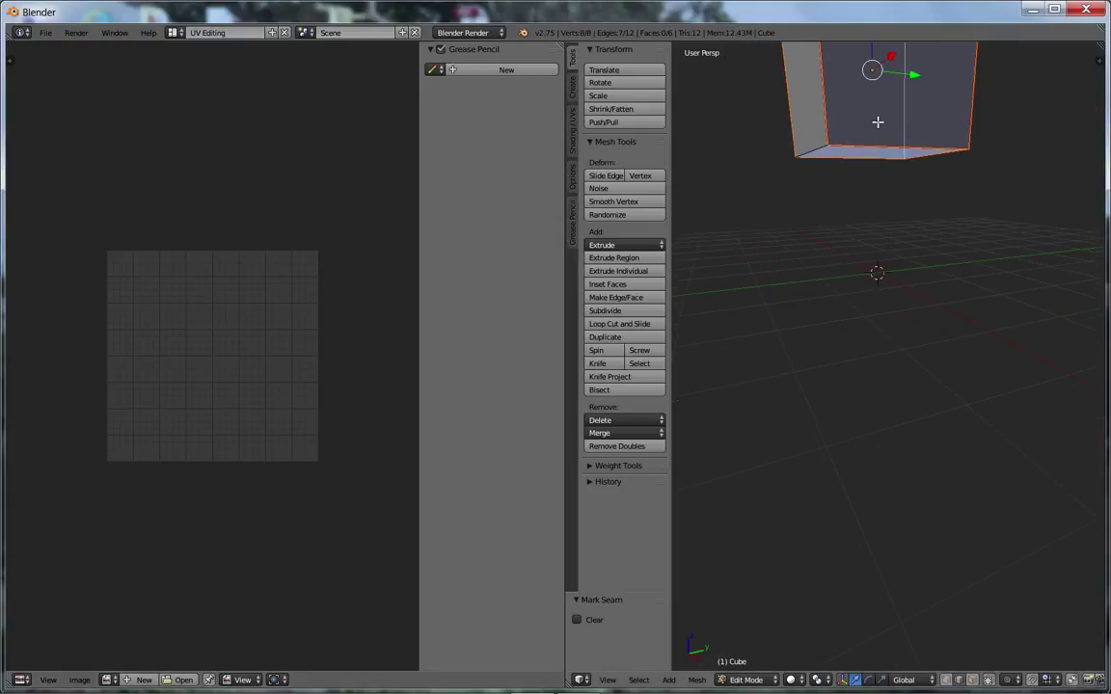
middle_drag(878, 117, 881, 357)
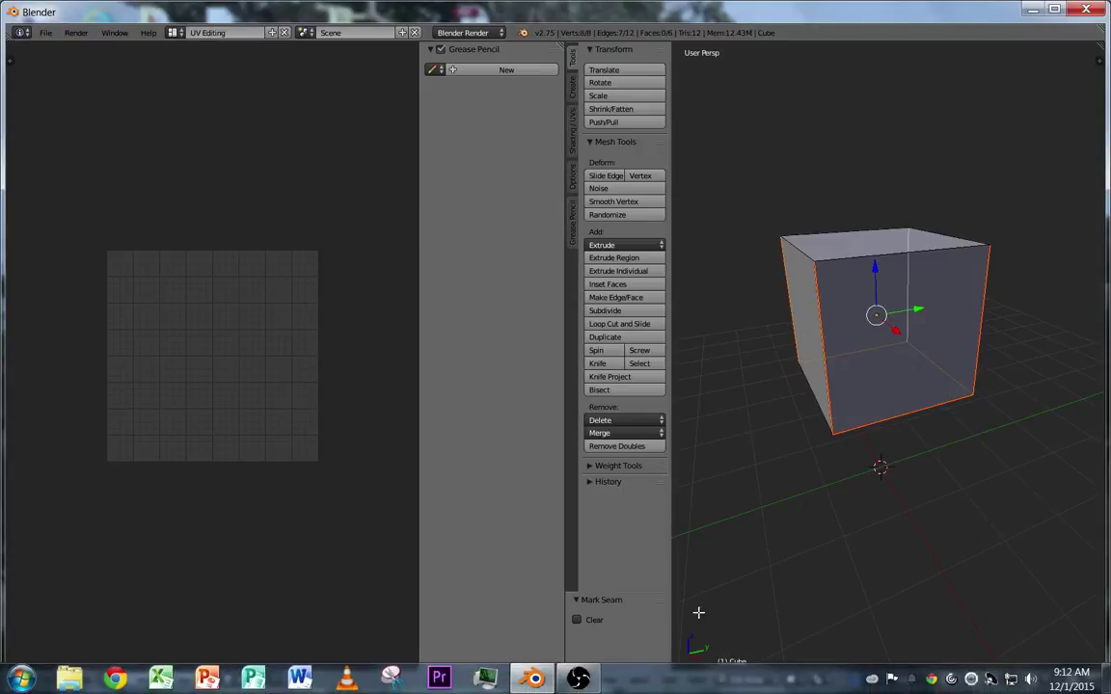
- Try to UV-unwrap the cube with only the seam edges selected
click(699, 680)
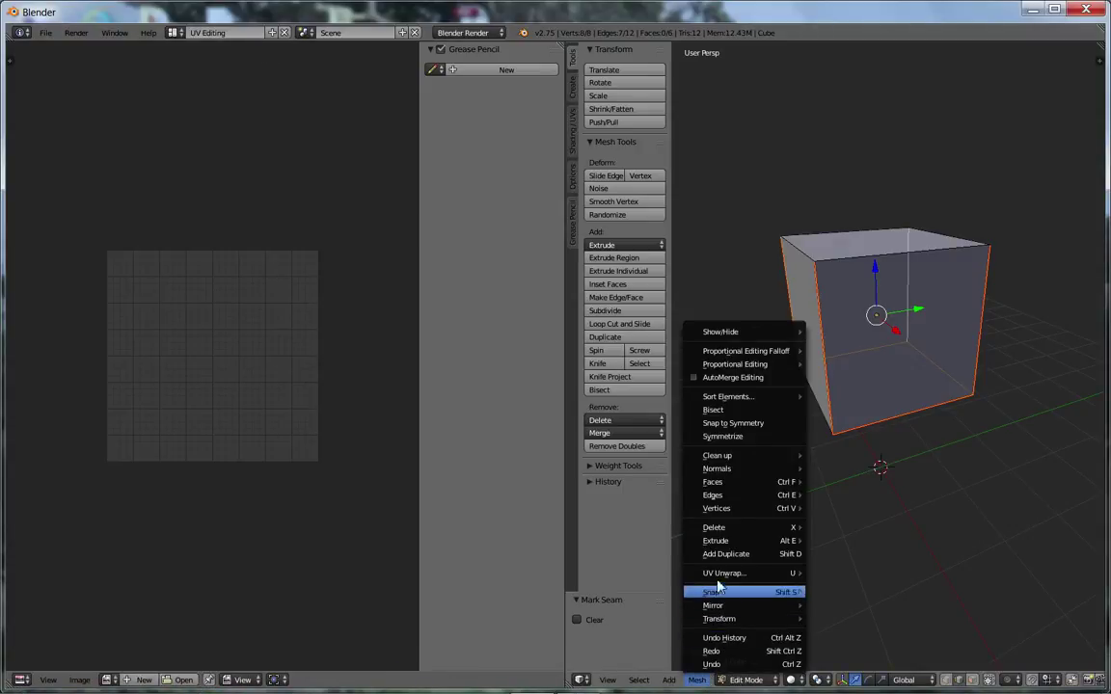
mouse_move(718, 577)
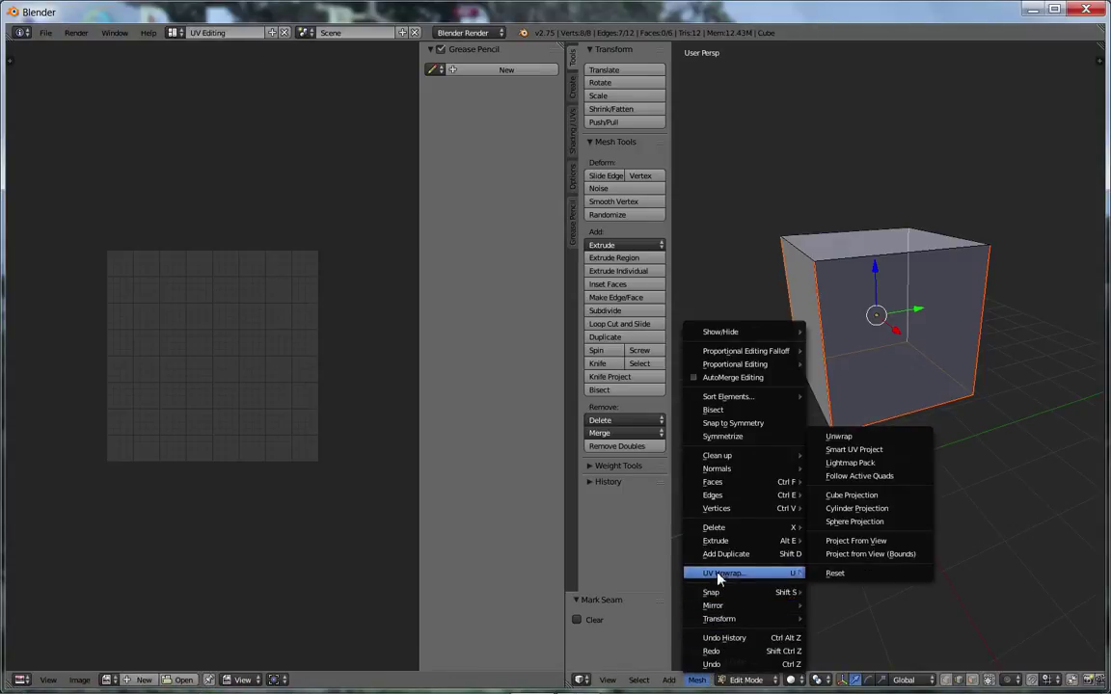
click(856, 436)
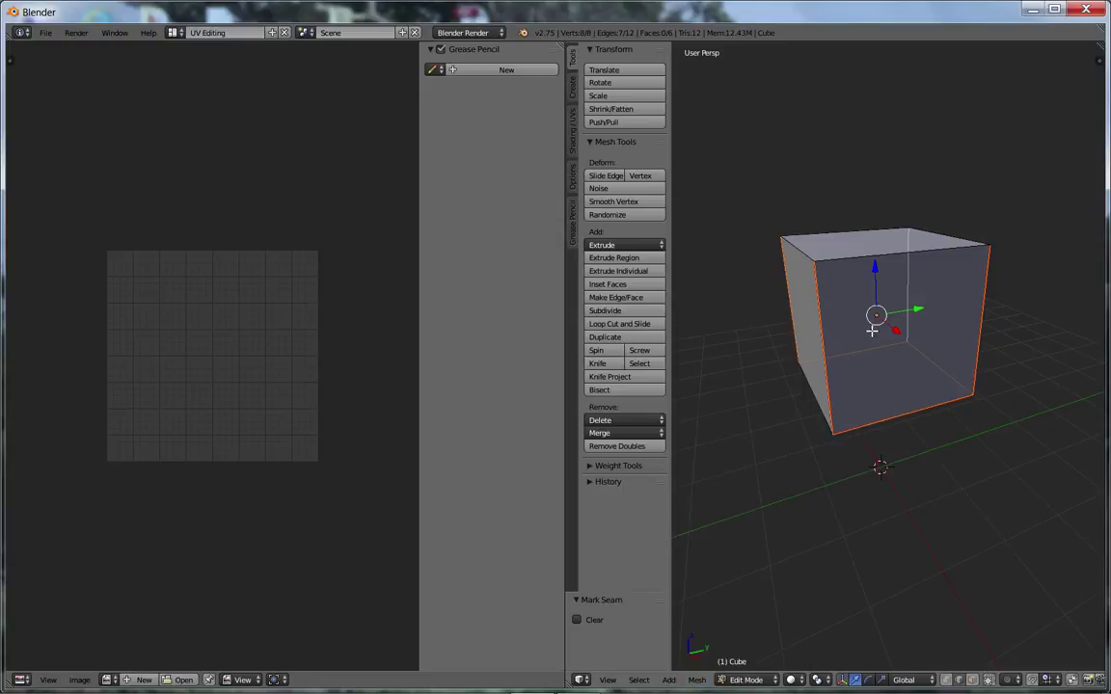
- UV-unwrap the cube with all of its geometry selected, and centre the resulting net horizontally by moving it 0.125 along X
key(a)
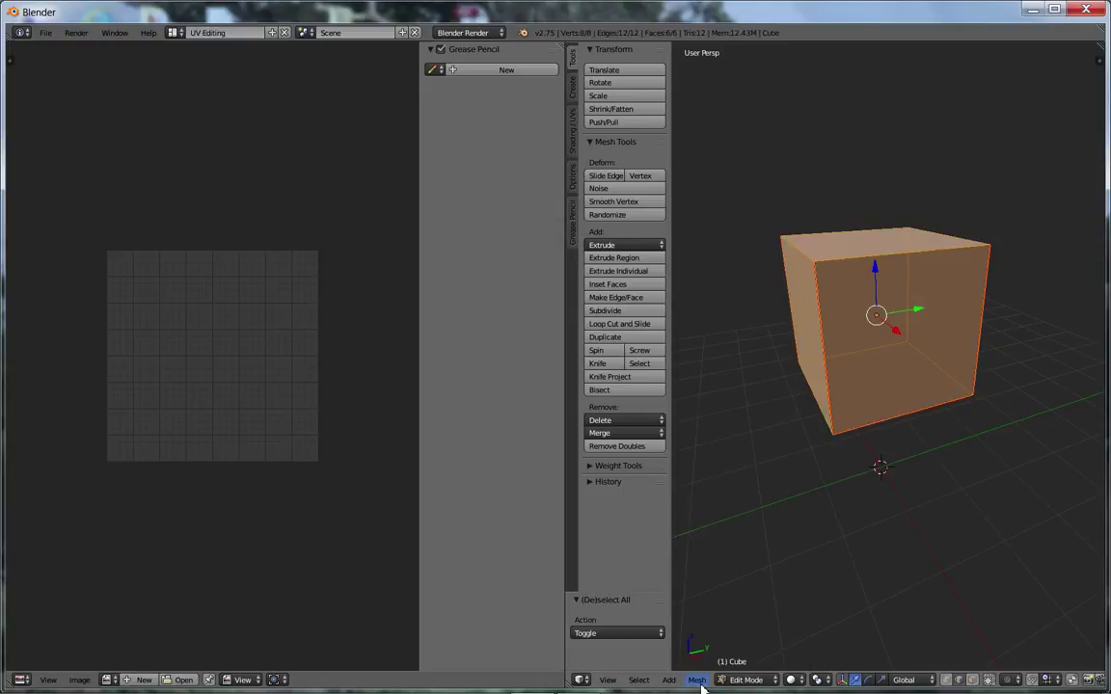
click(696, 679)
mouse_move(733, 572)
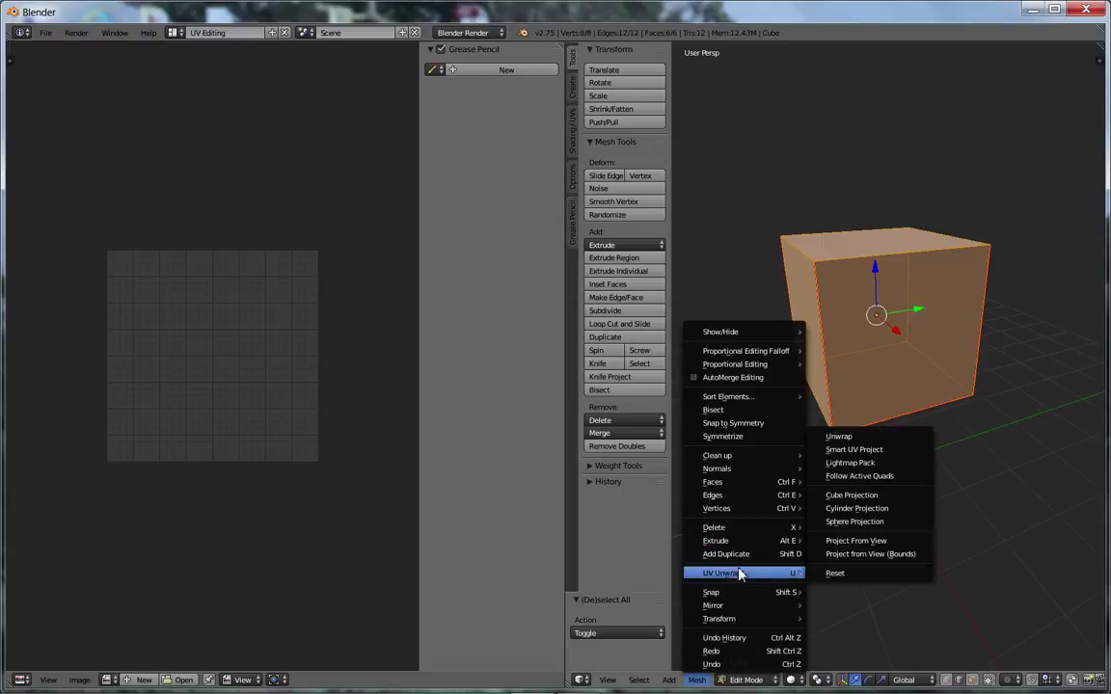
click(916, 438)
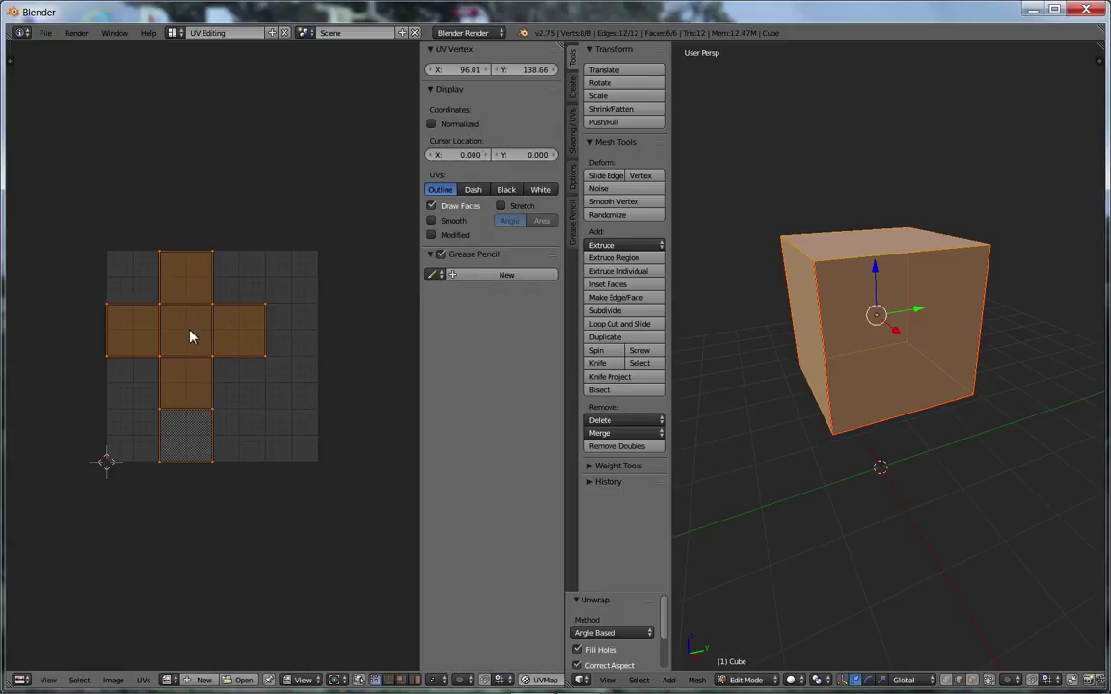
key(g)
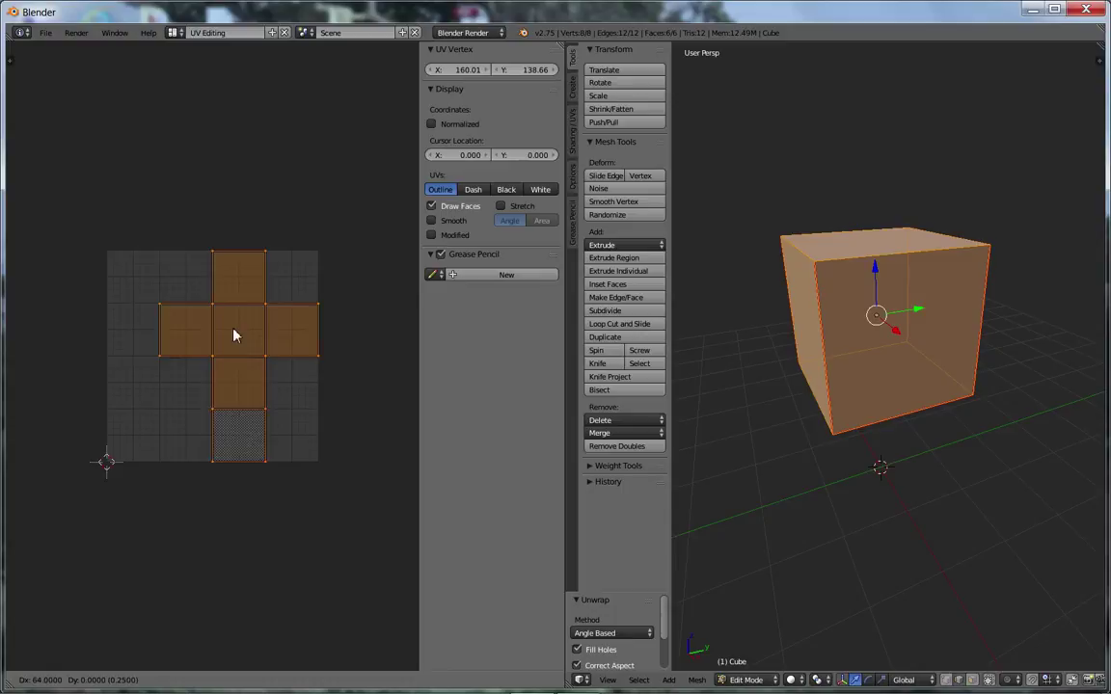
click(218, 332)
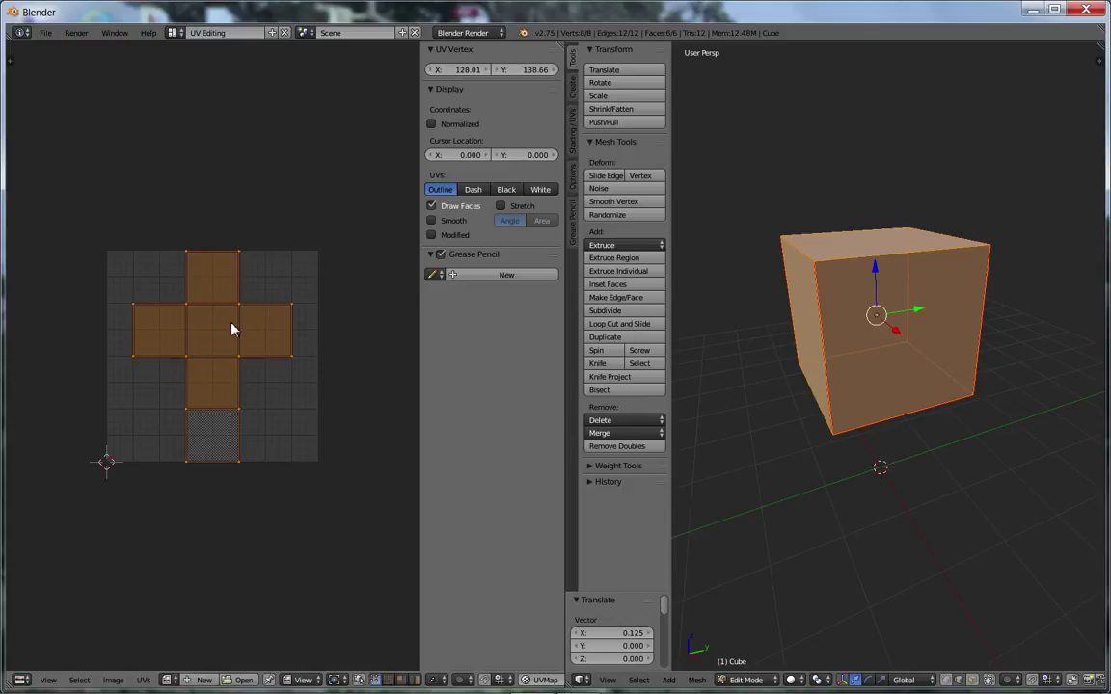
- Save the scene as cube_unwrap.blend in a new folder named UV_Unwrap inside the DemoFiles\Blender folder
key(ctrl+s)
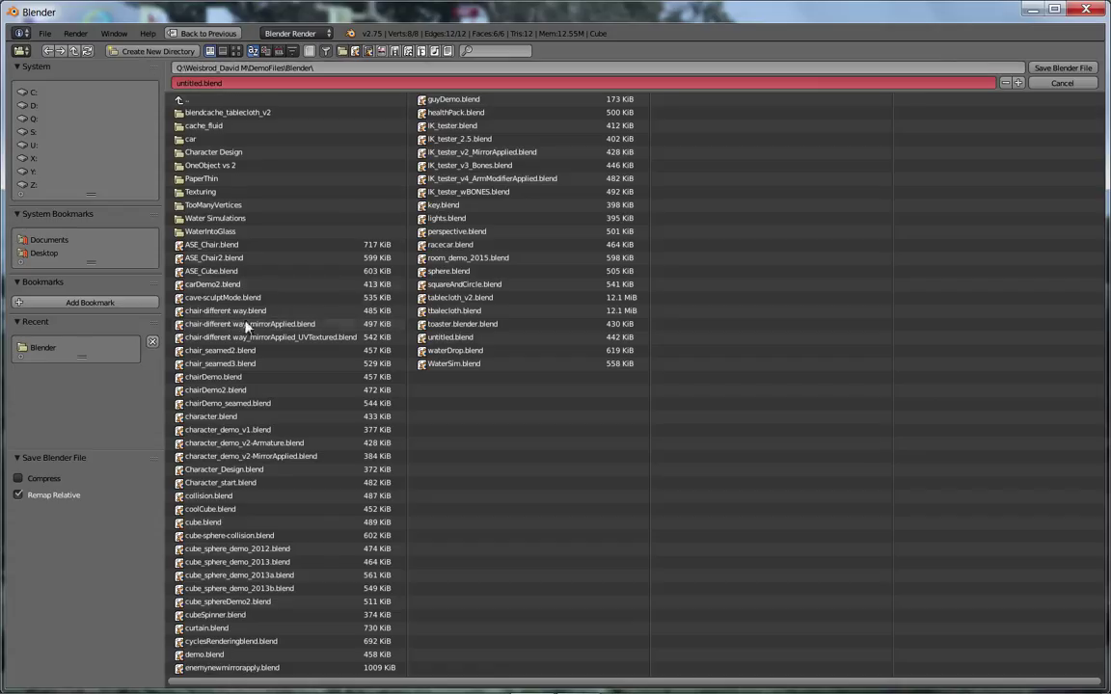
click(202, 84)
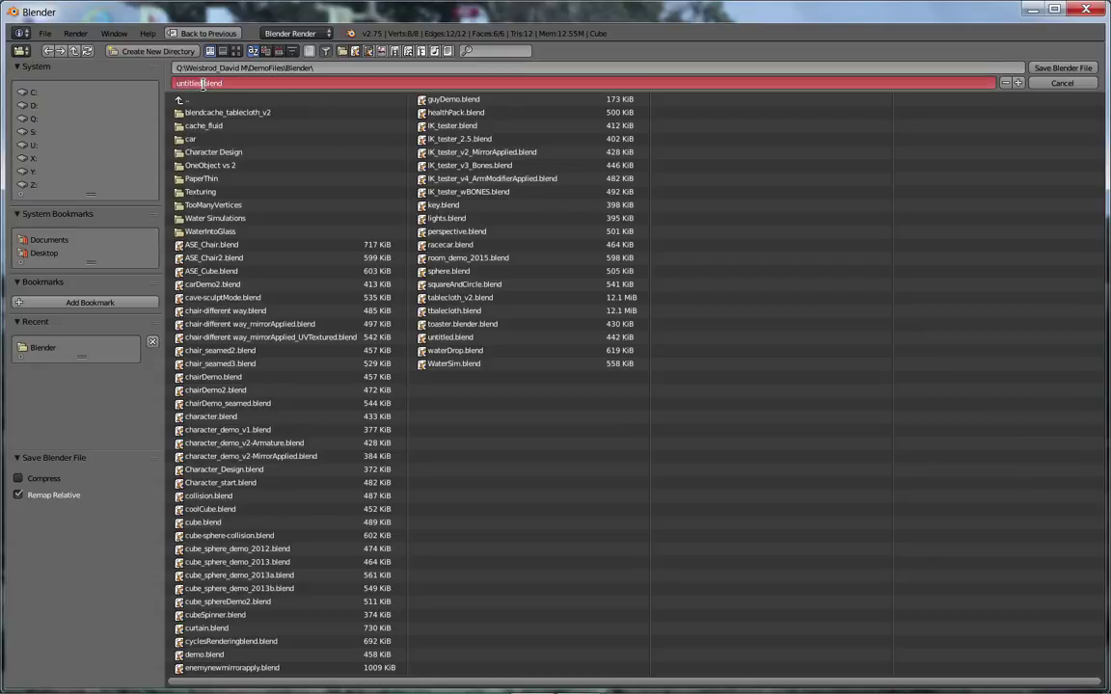
drag(203, 84, 165, 84)
text(cube_unwrap)
click(160, 51)
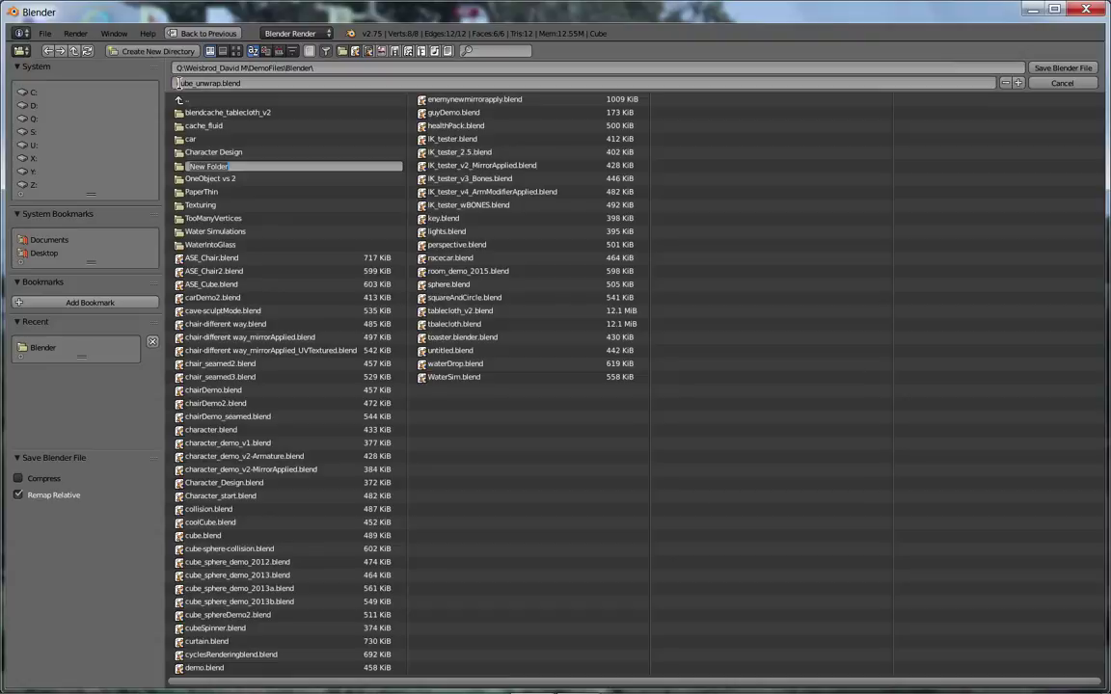
text(UV_Unwrap)
key(Return)
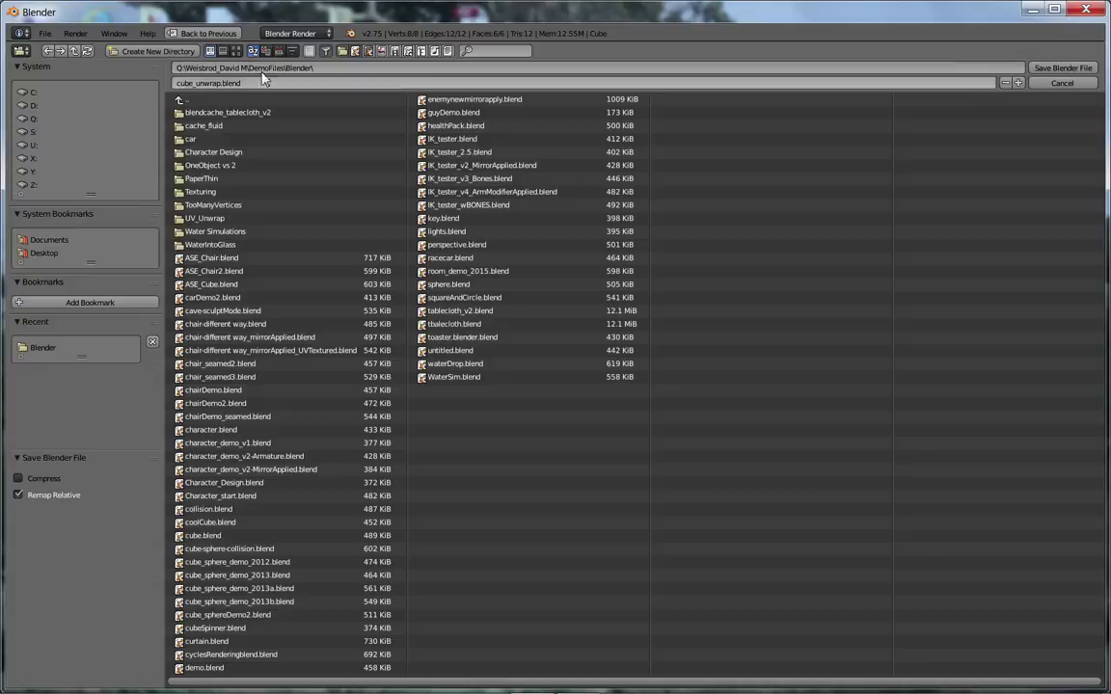
click(207, 218)
click(1061, 70)
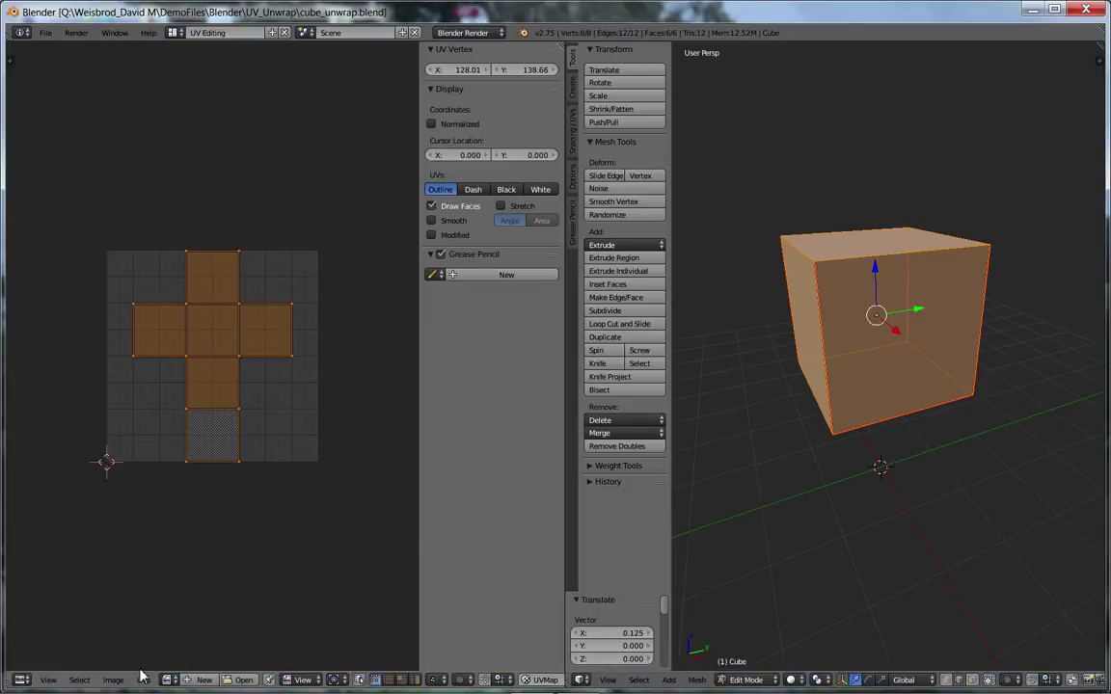
- Export the cube's UV layout as the PNG image cube_unwrap.png into the UV_Unwrap folder
click(144, 680)
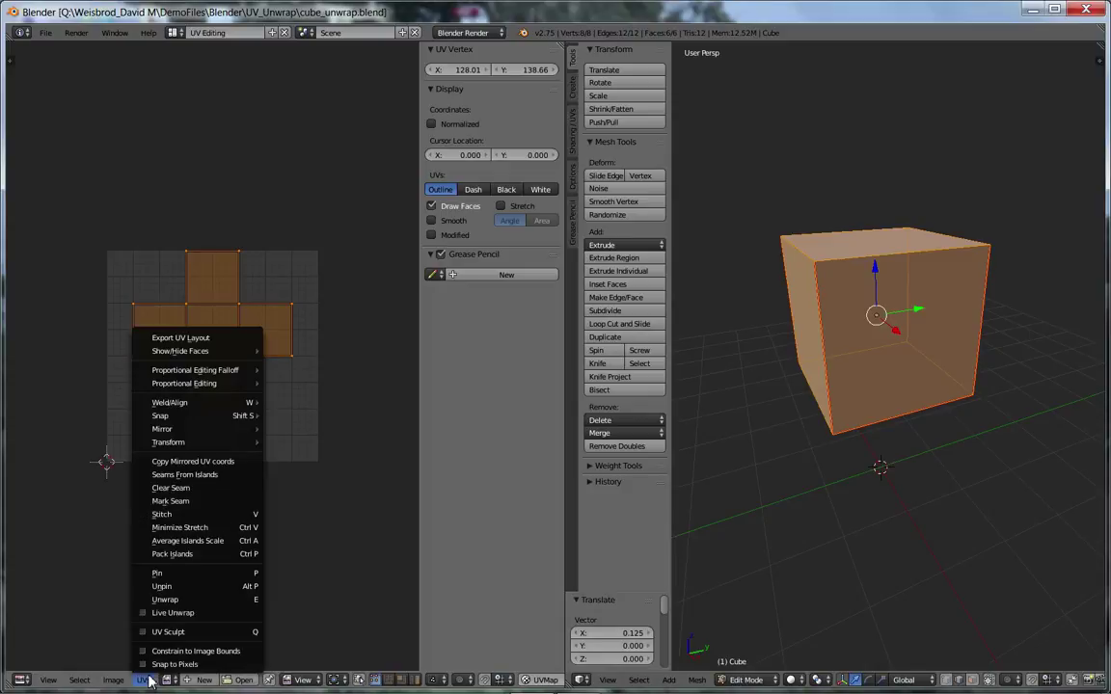
click(206, 348)
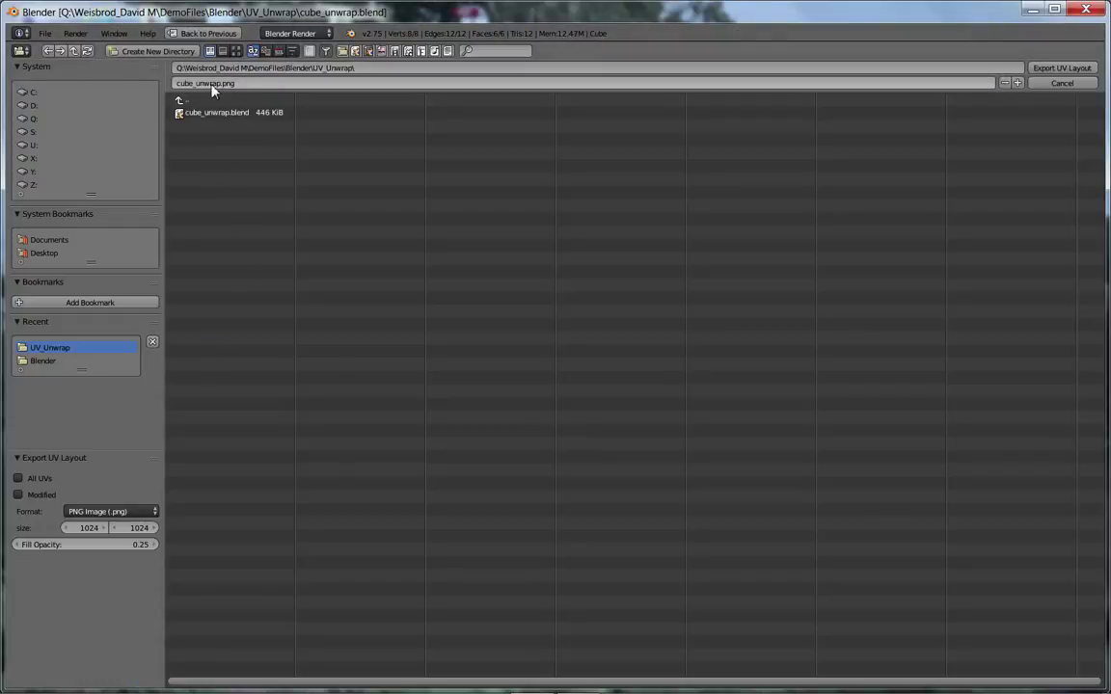
click(1061, 68)
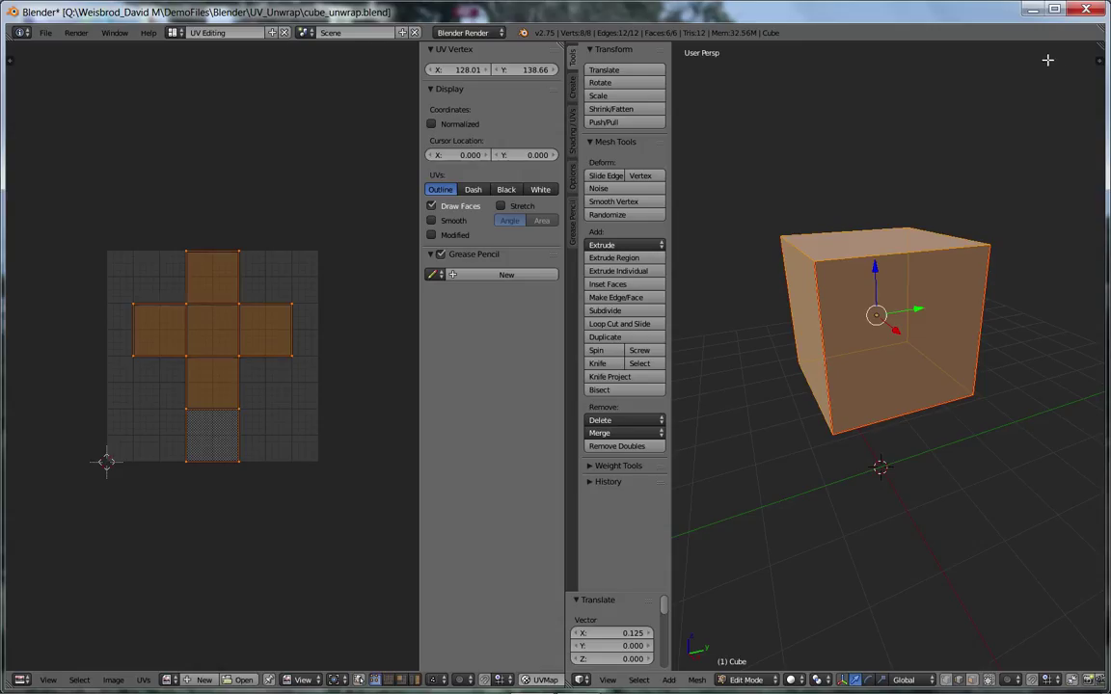
- Switch to Windows Explorer and open the UV_Unwrap folder under DemoFiles\Blender in the personal staff folder on the Z: drive
click(1032, 9)
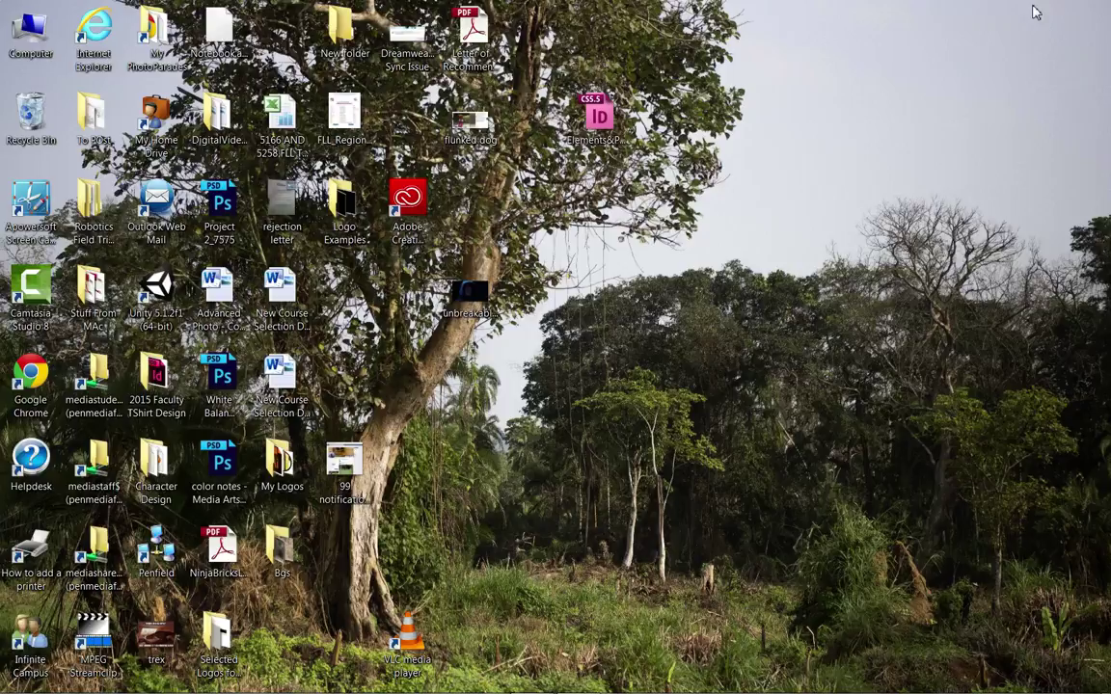
click(69, 679)
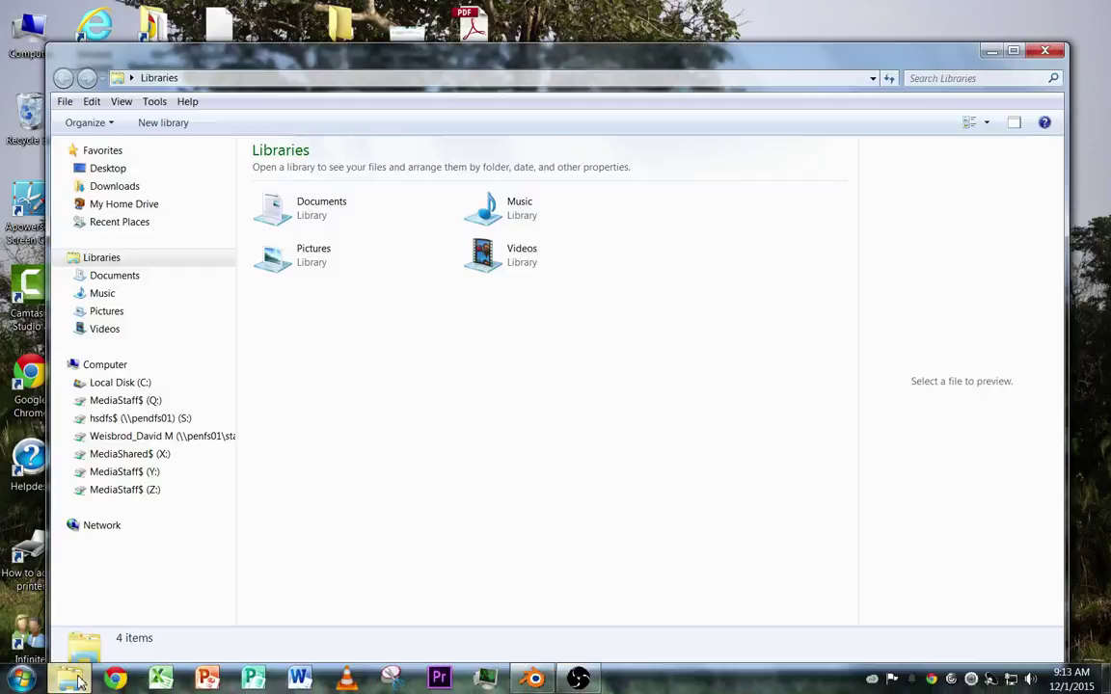
click(143, 491)
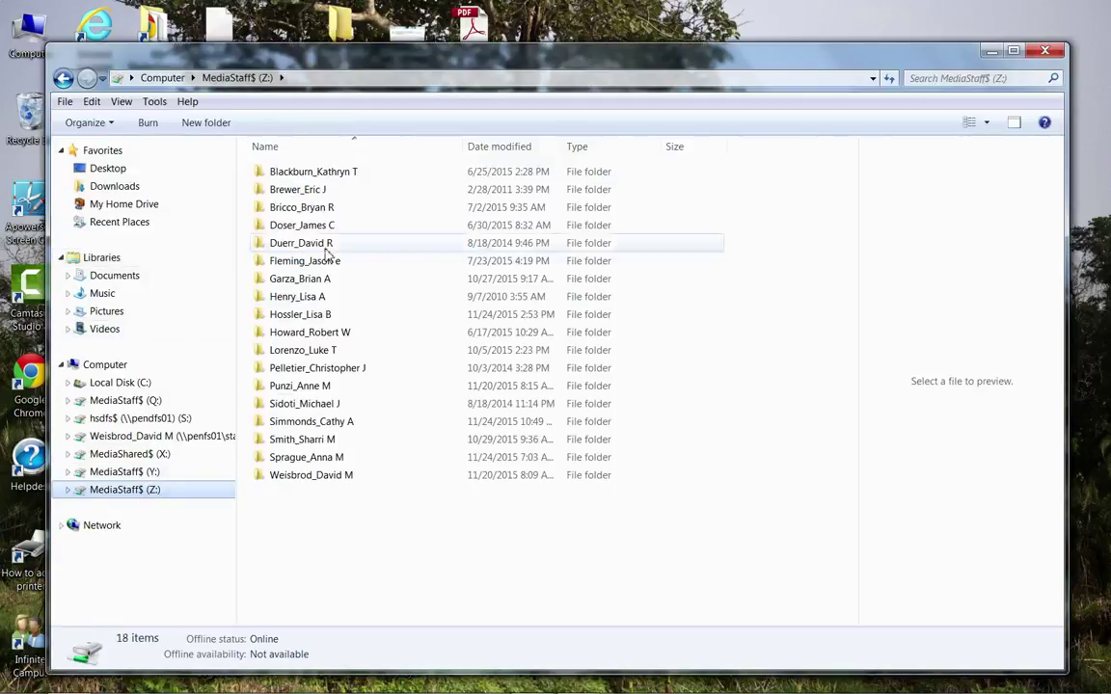
click(303, 479)
double_click(303, 482)
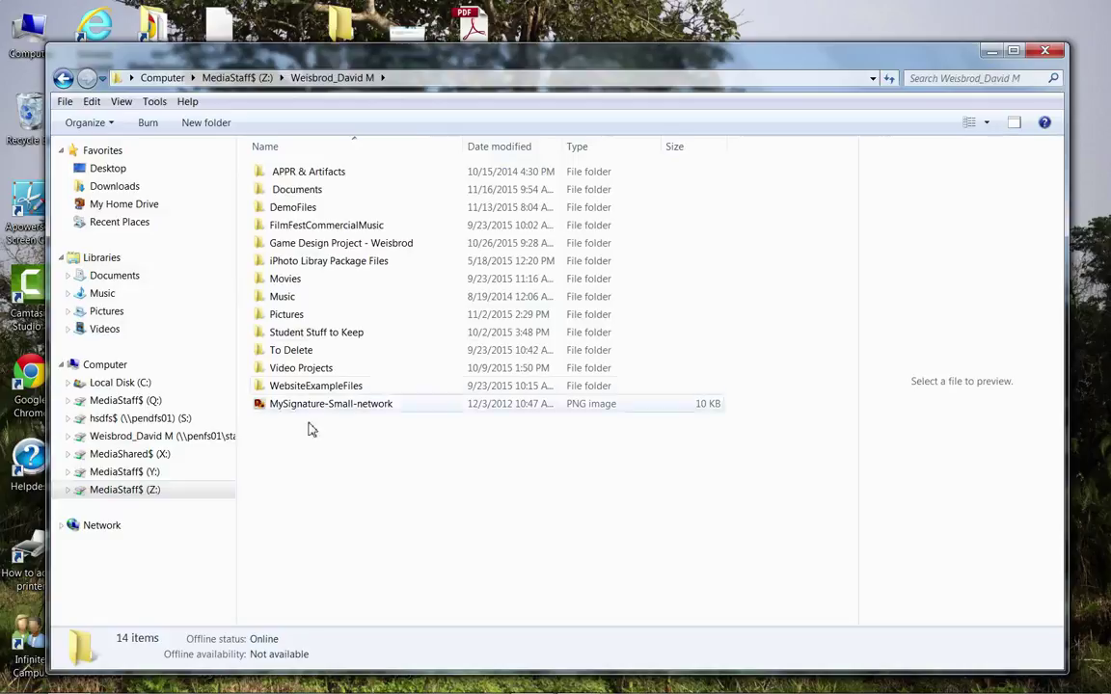
double_click(305, 207)
double_click(287, 189)
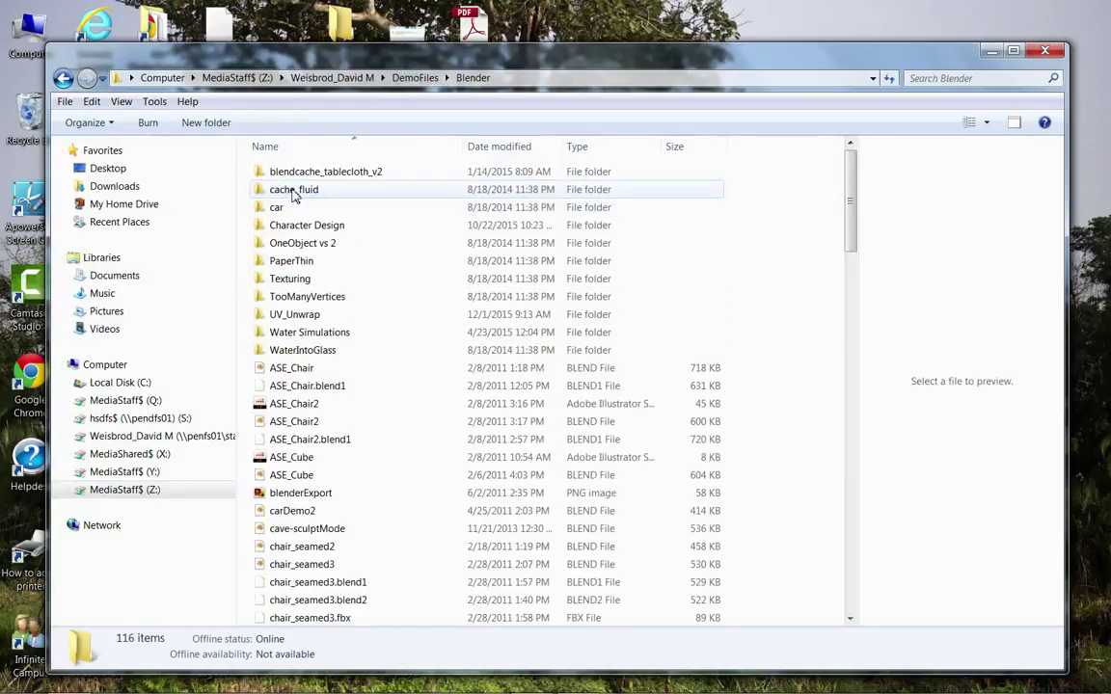
double_click(314, 316)
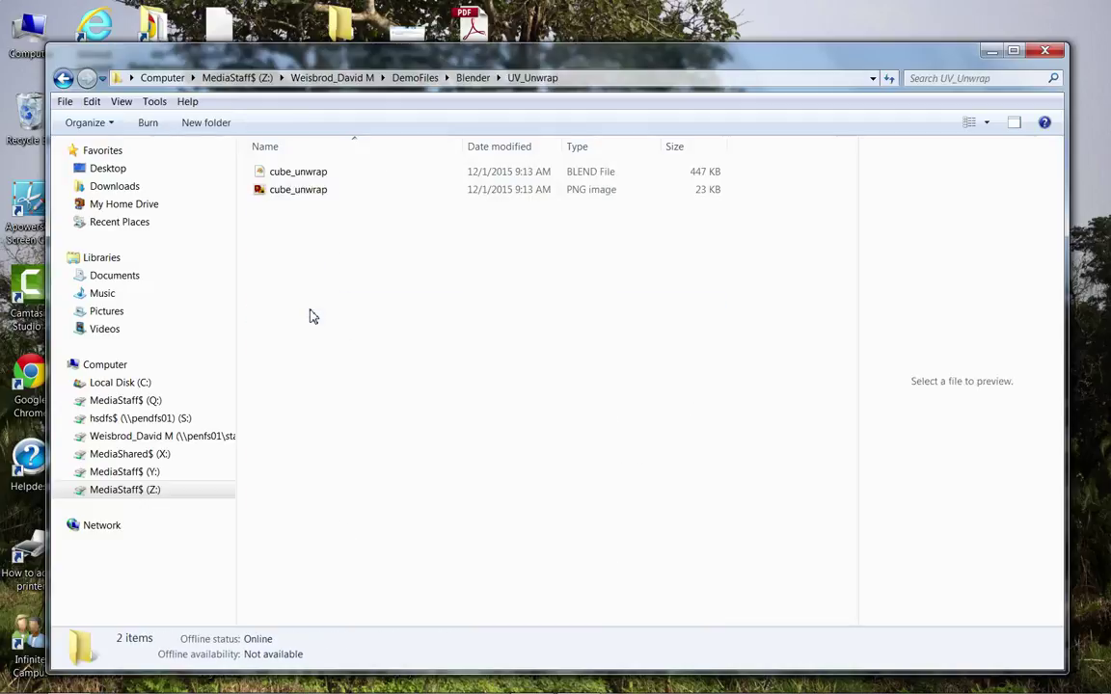
- Open cube_unwrap.png with Adobe Photoshop CC 2015, keeping that program as the one always used for this kind of file
right_click(294, 197)
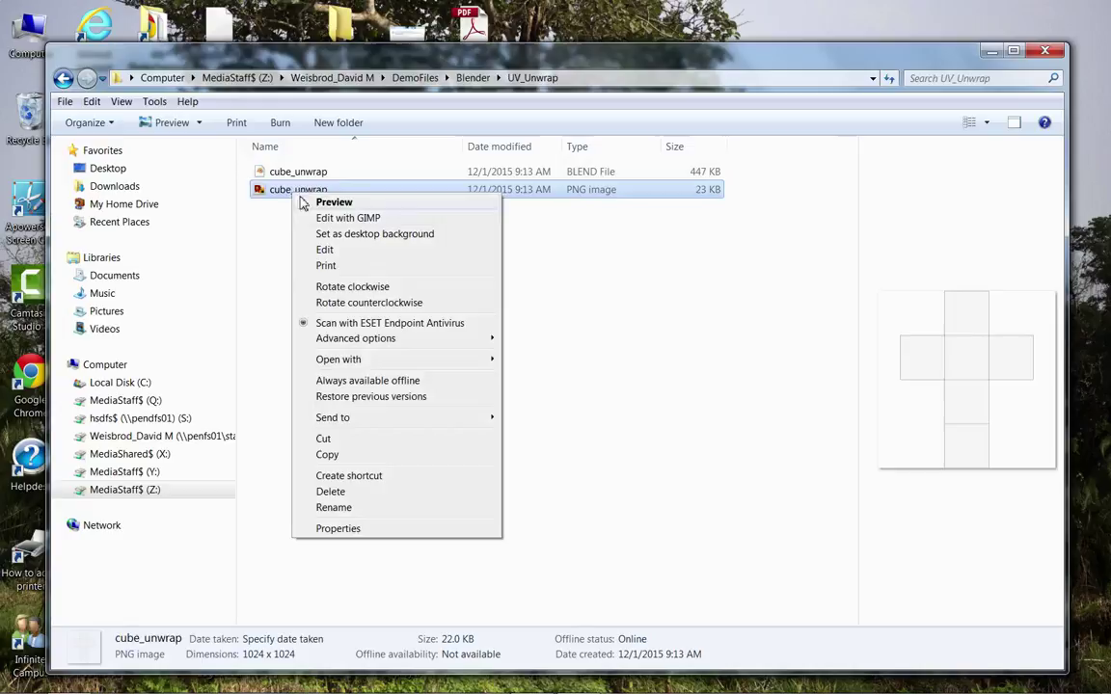
mouse_move(441, 363)
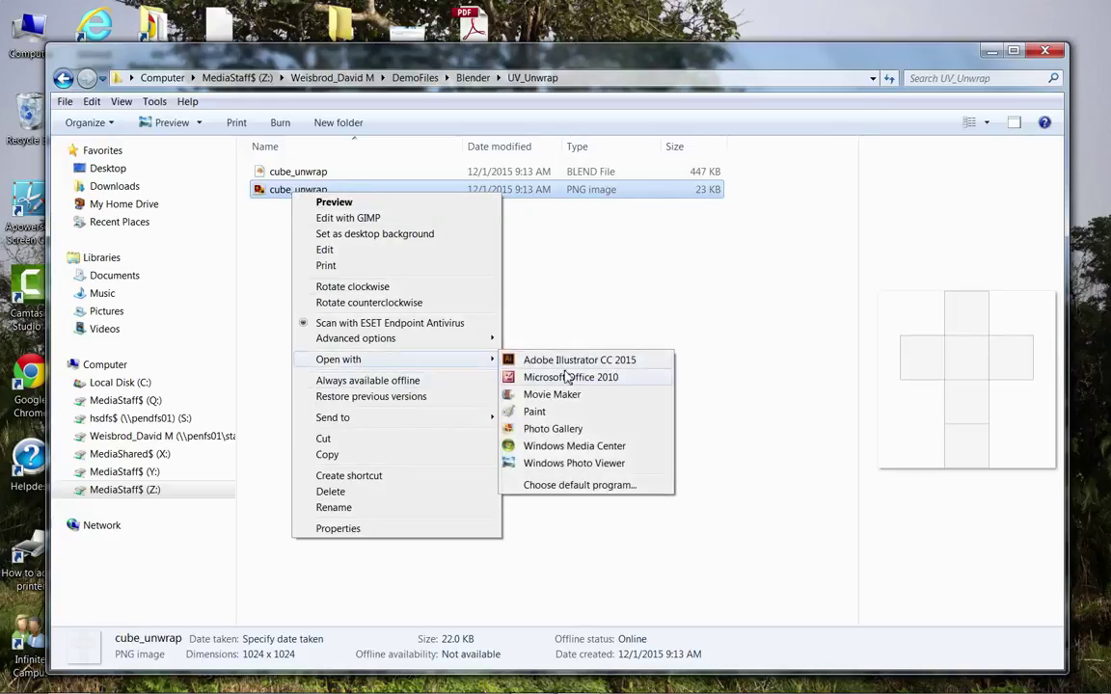
click(602, 487)
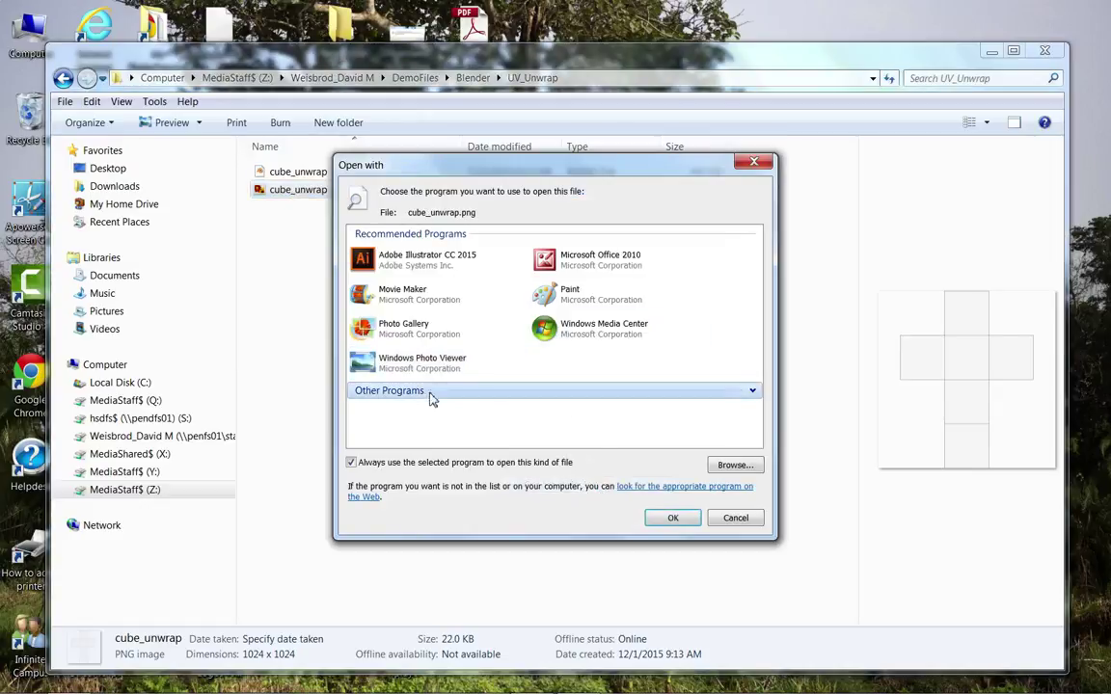
click(752, 392)
scroll(490, 394, down, 3)
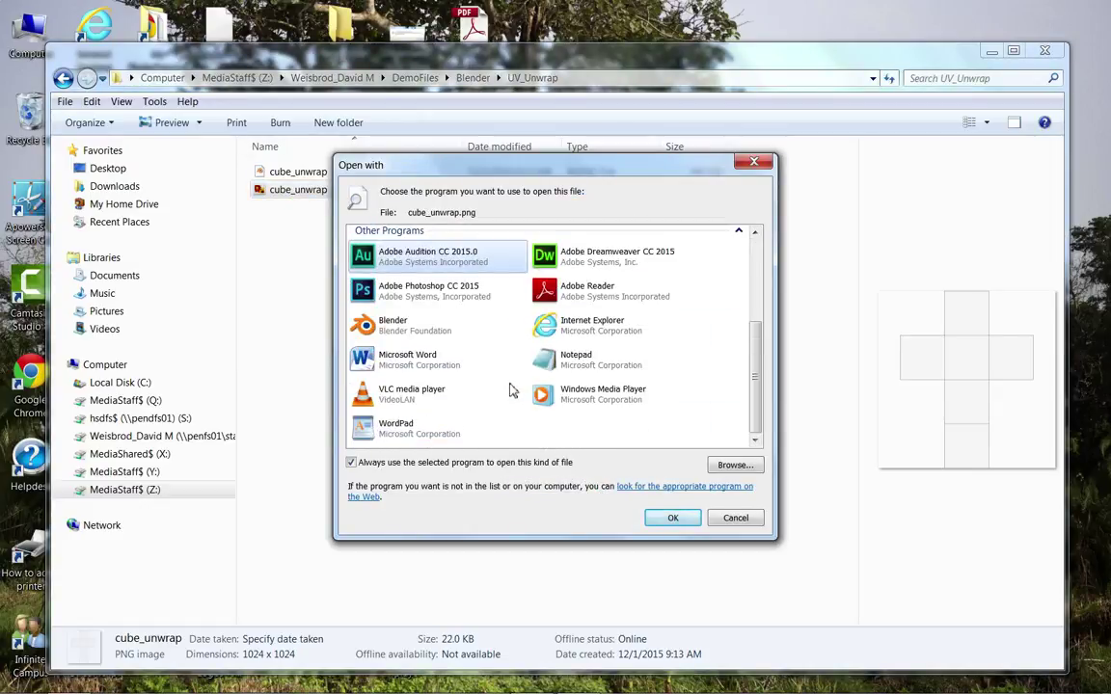
click(434, 289)
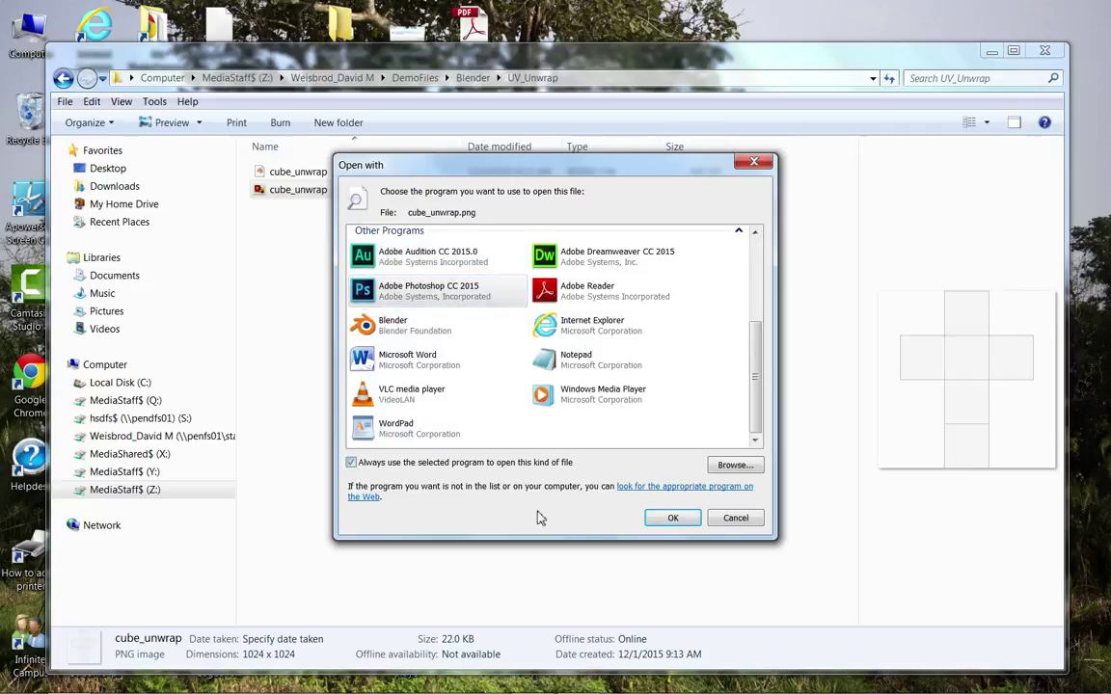
click(665, 519)
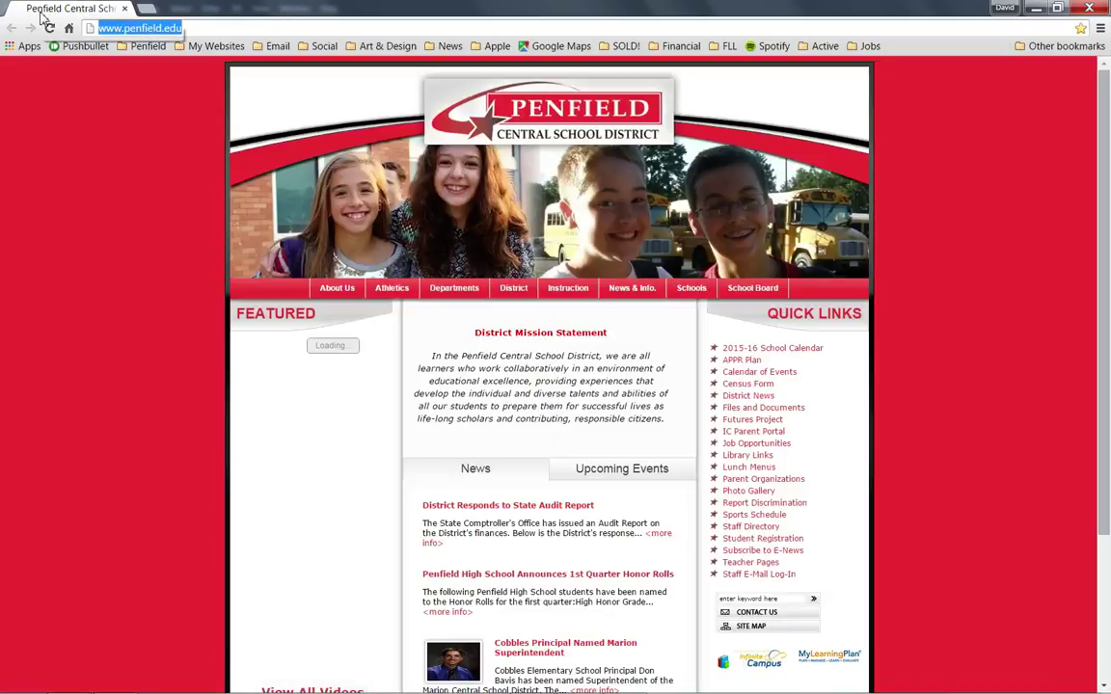
- Search Google Images in Chrome for "steel texture"
text(steel text)
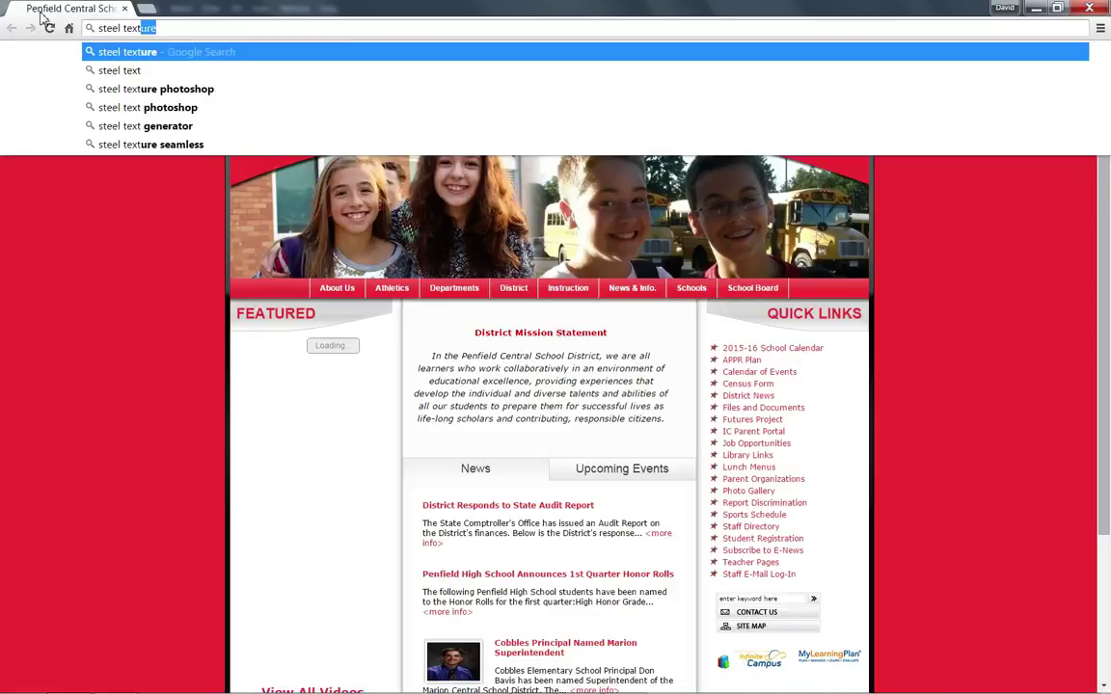
text(ure)
key(Return)
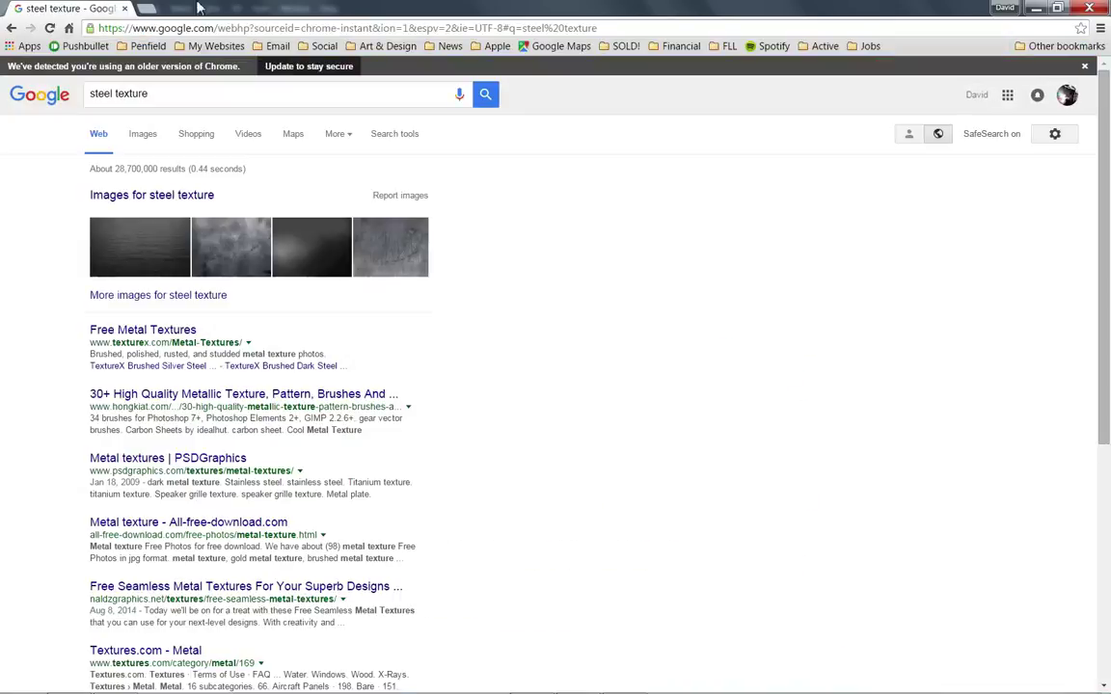
click(149, 136)
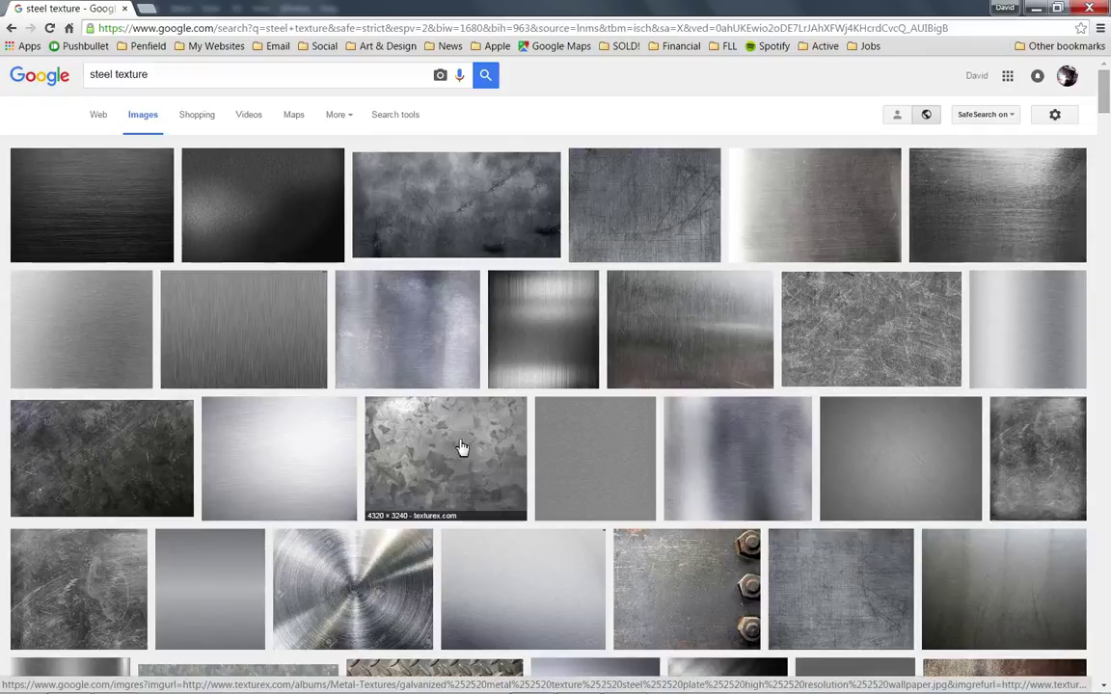
- Open the plain grey 900 × 900 DeviantArt steel texture at full size and start saving the image
click(596, 448)
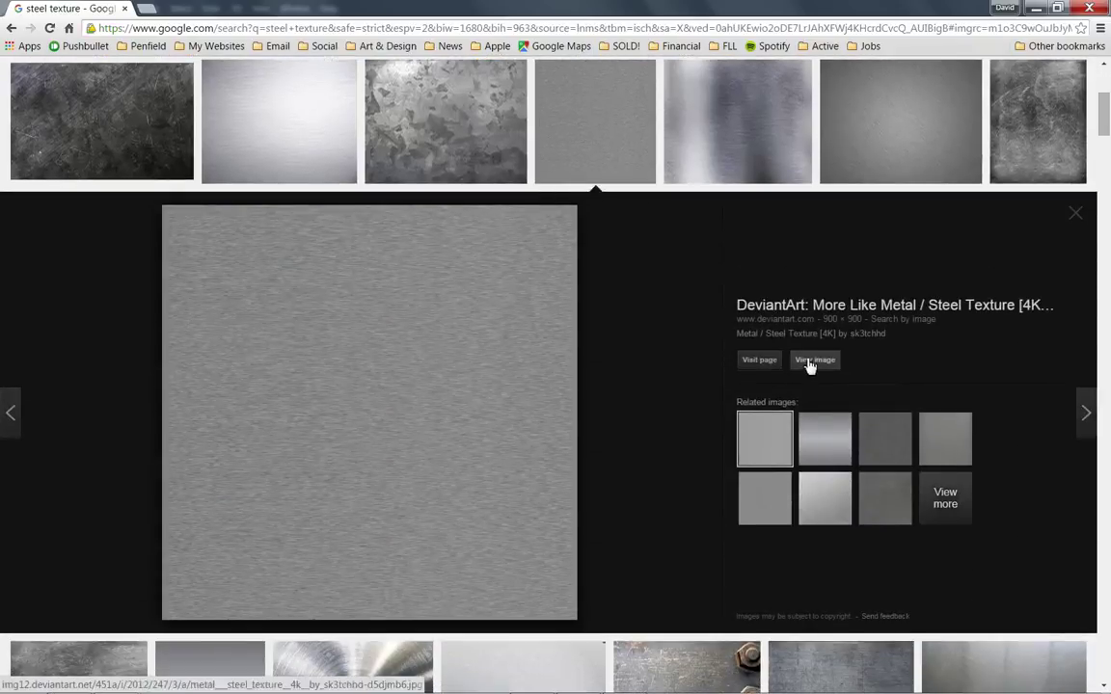
click(813, 362)
right_click(260, 262)
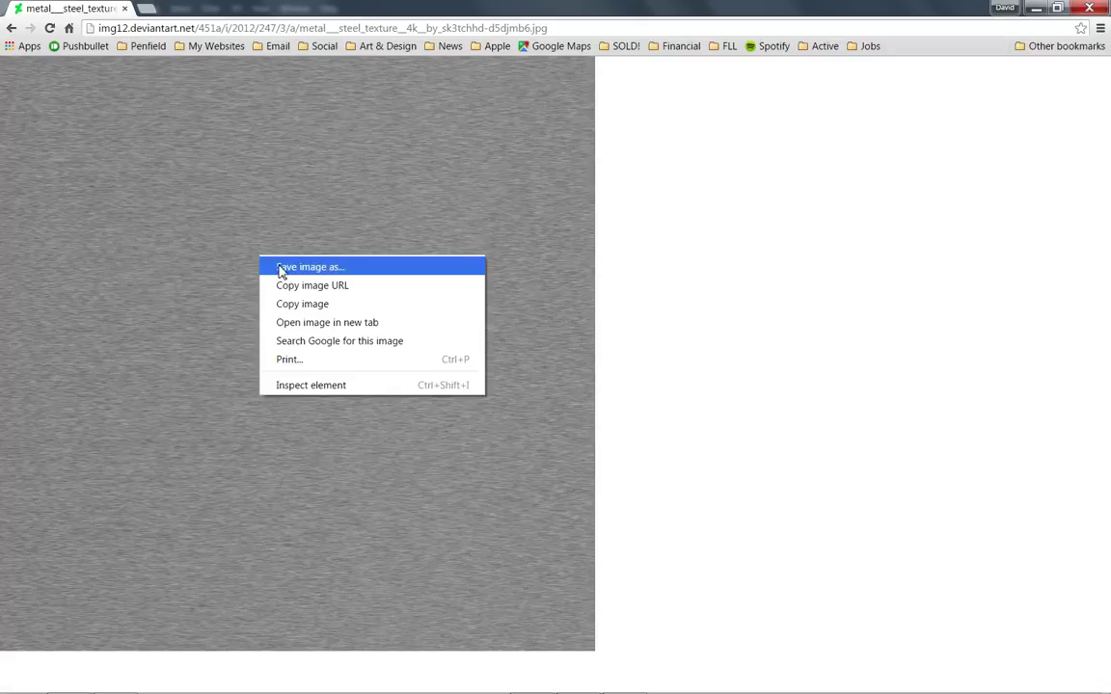
click(291, 270)
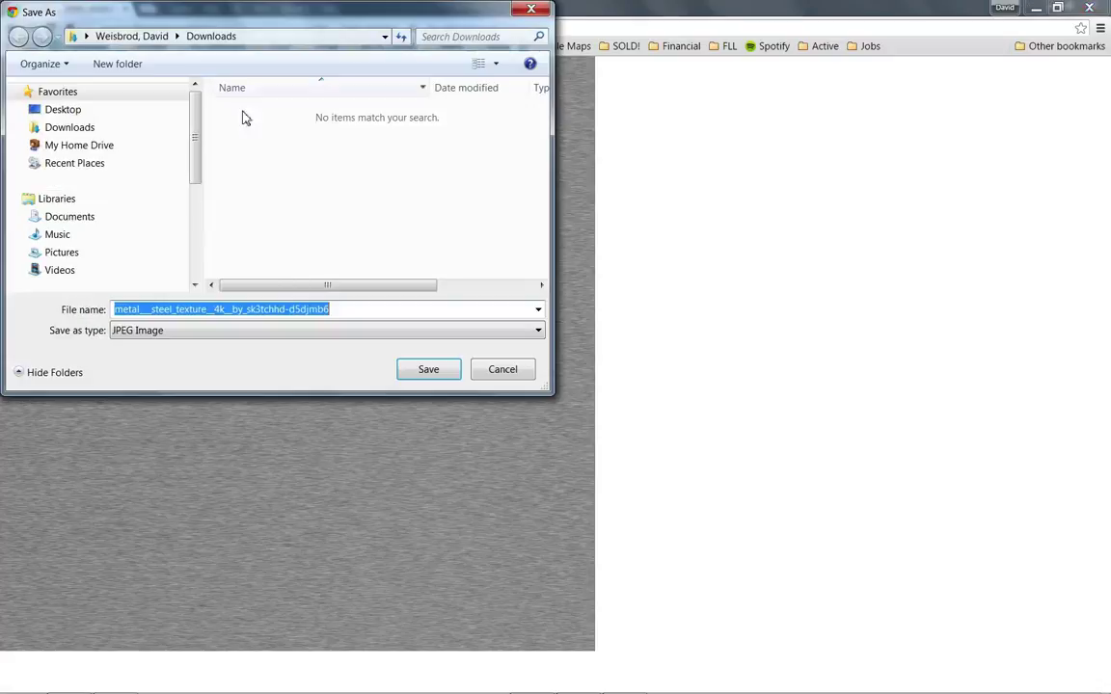
- Save the steel texture as a JPEG in the UV_Unwrap folder under DemoFiles\Blender on the Z: drive
drag(201, 149, 213, 234)
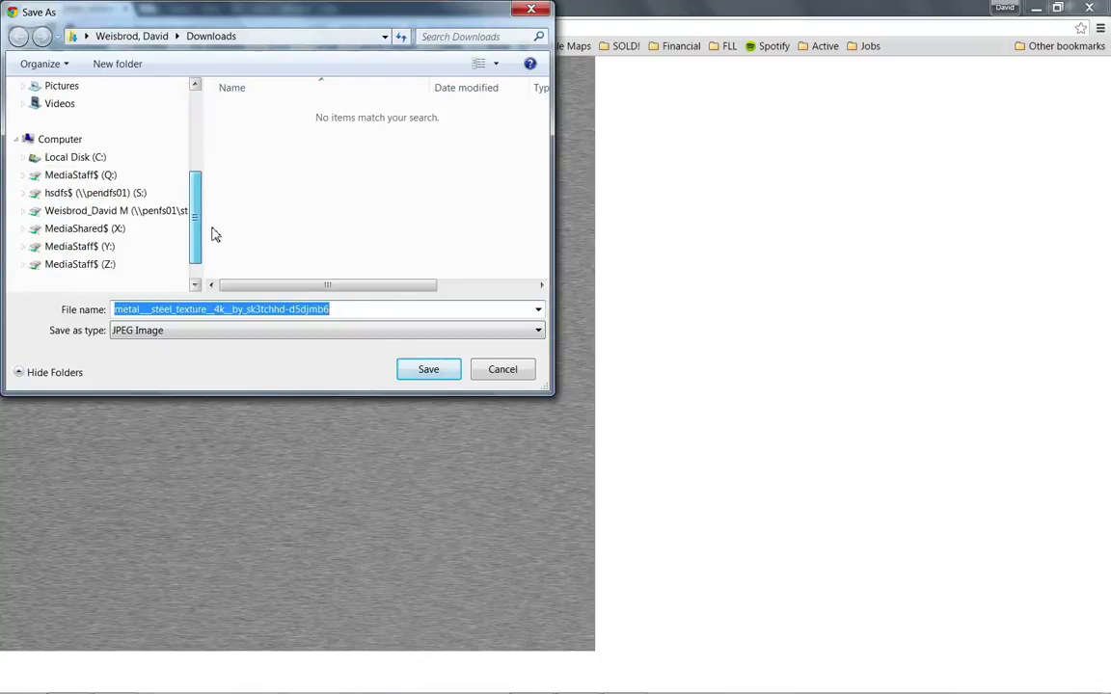
click(124, 265)
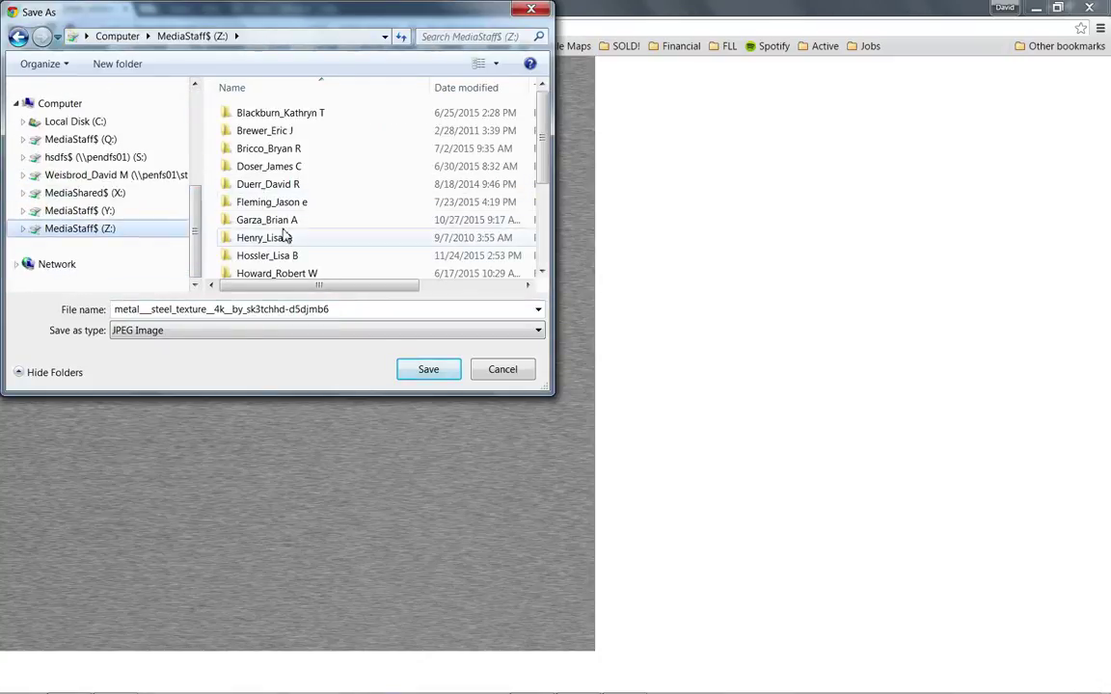
scroll(310, 229, down, 3)
double_click(280, 270)
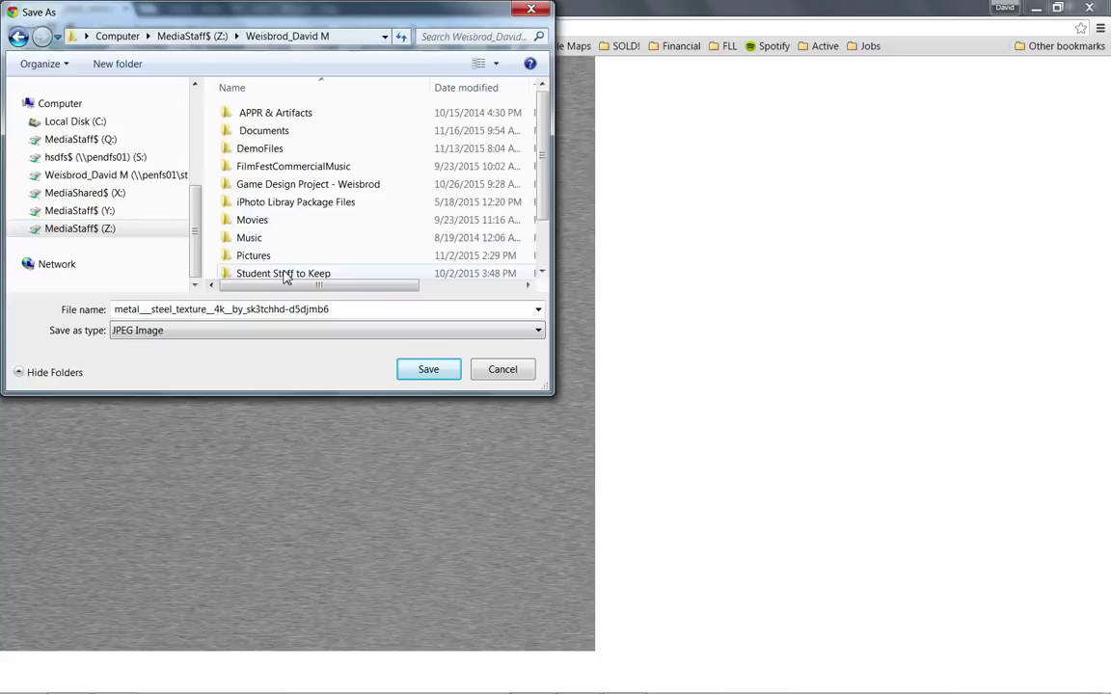
scroll(297, 205, down, 1)
scroll(297, 207, up, 1)
double_click(266, 148)
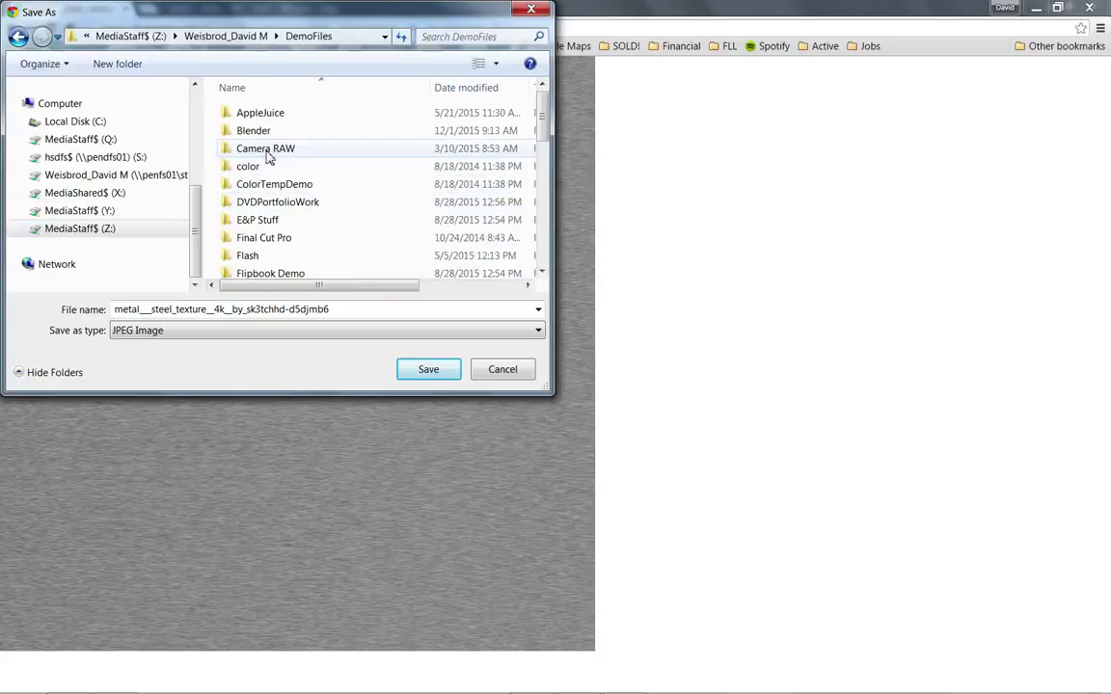
scroll(286, 251, down, 2)
scroll(286, 249, up, 1)
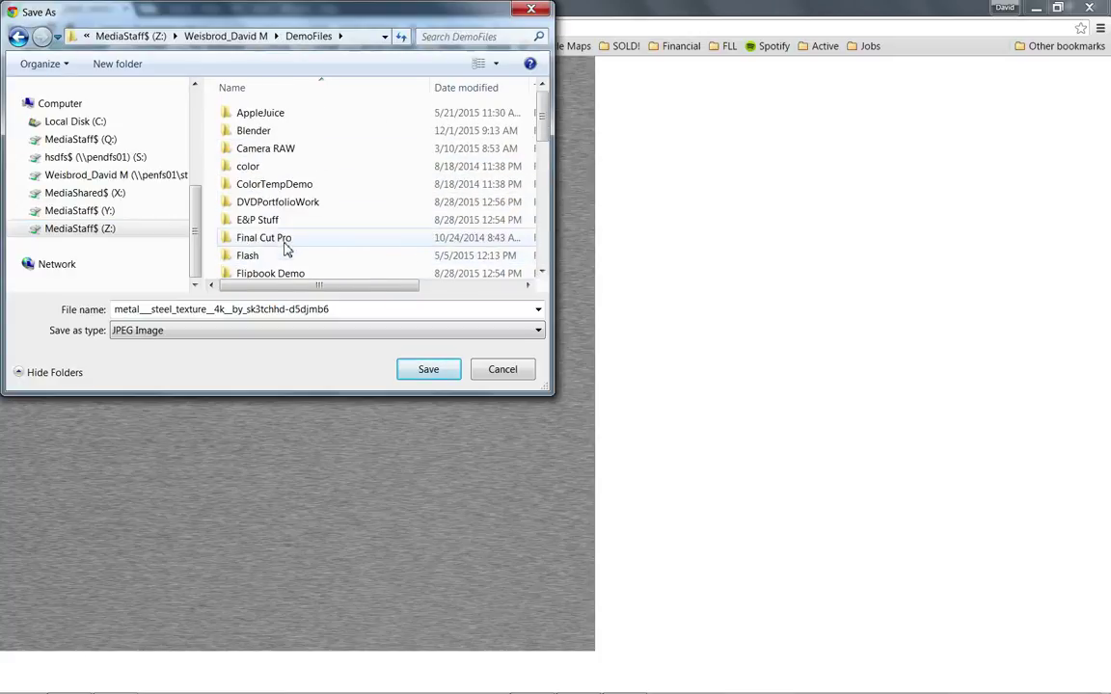
double_click(261, 130)
scroll(277, 147, down, 1)
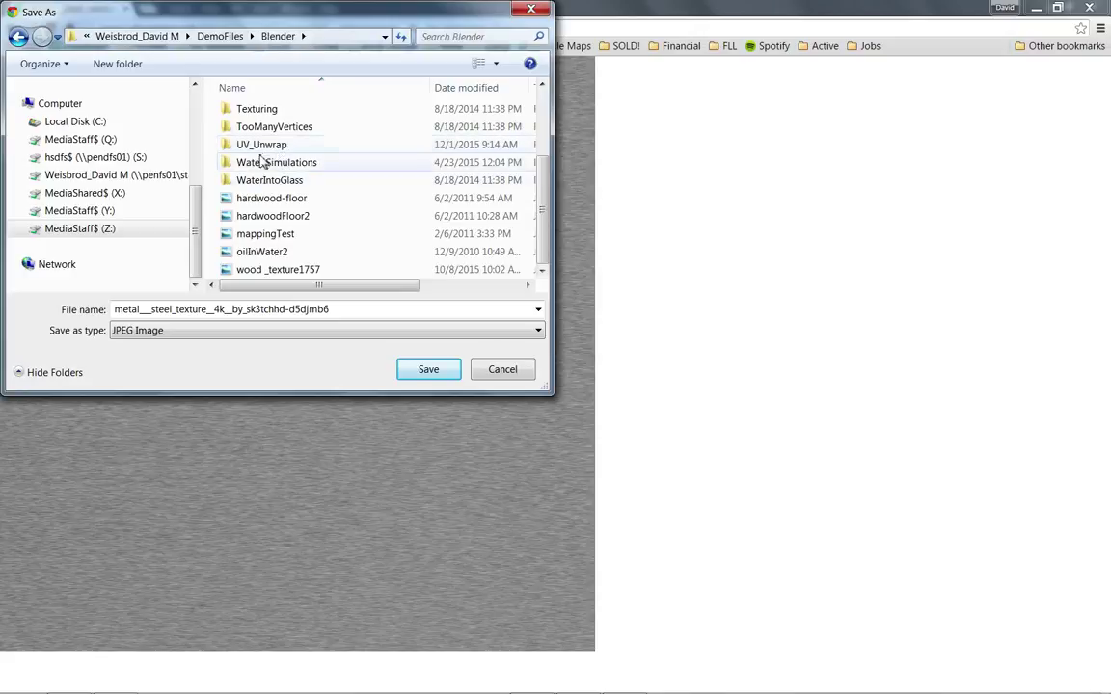
double_click(262, 145)
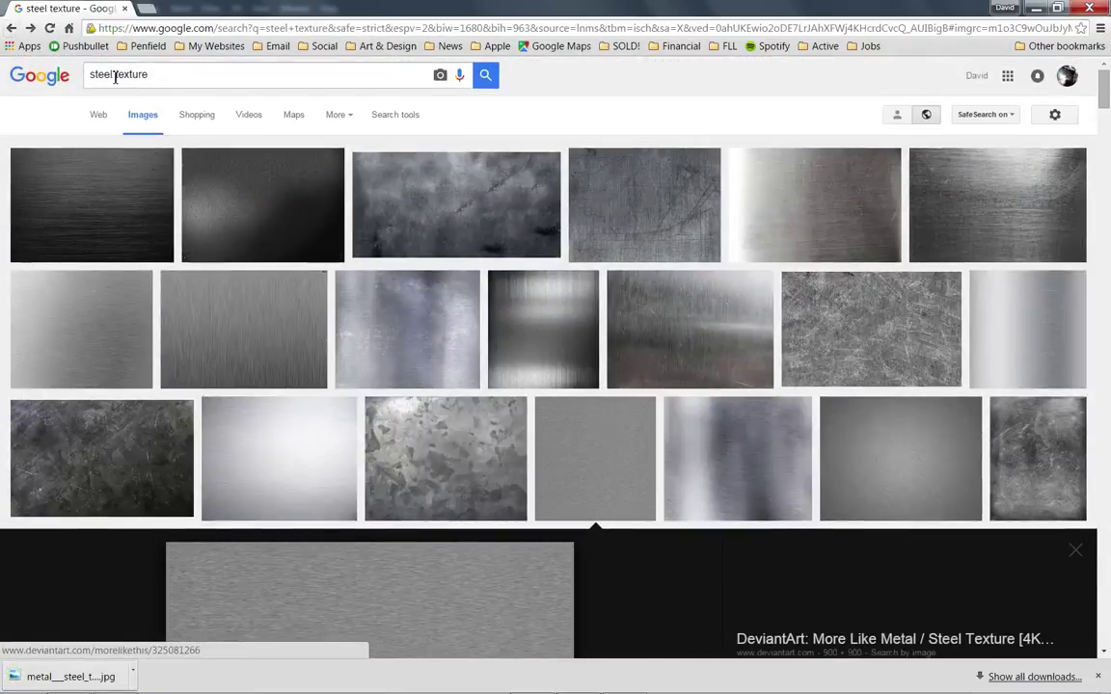
- Change the image search from steel to "wood texture"
double_click(114, 77)
text(wood)
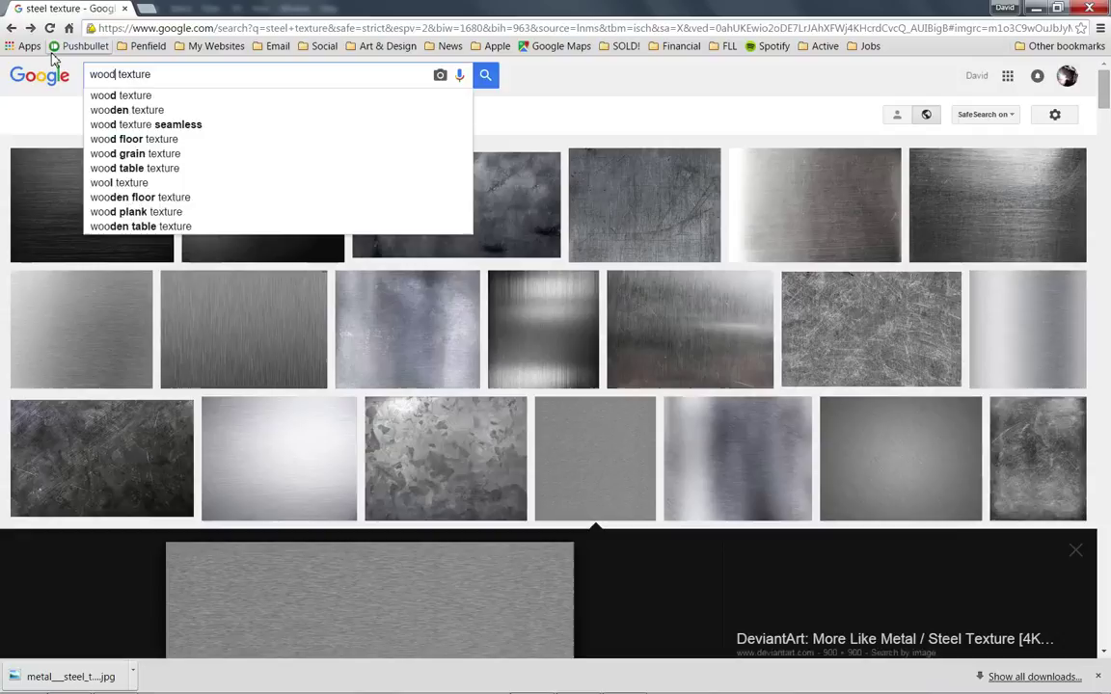
key(Return)
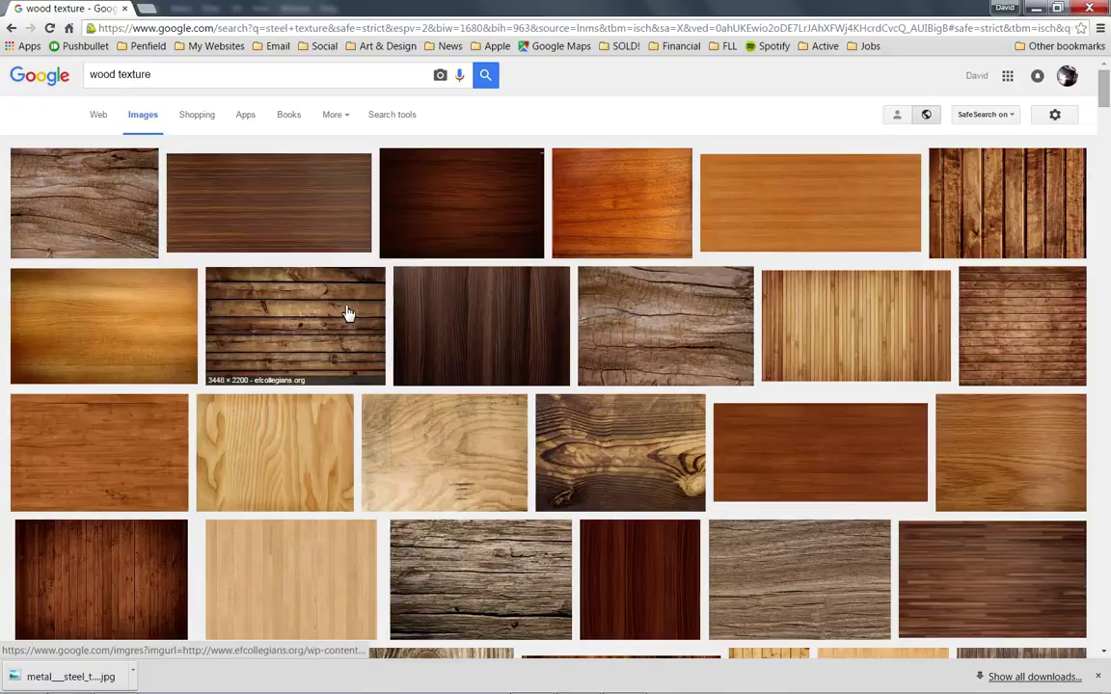
- Open the 500 × 332 beach wood texture from graphicdesignjunction.com at full size and save it as a JPEG in the UV_Unwrap folder
click(108, 203)
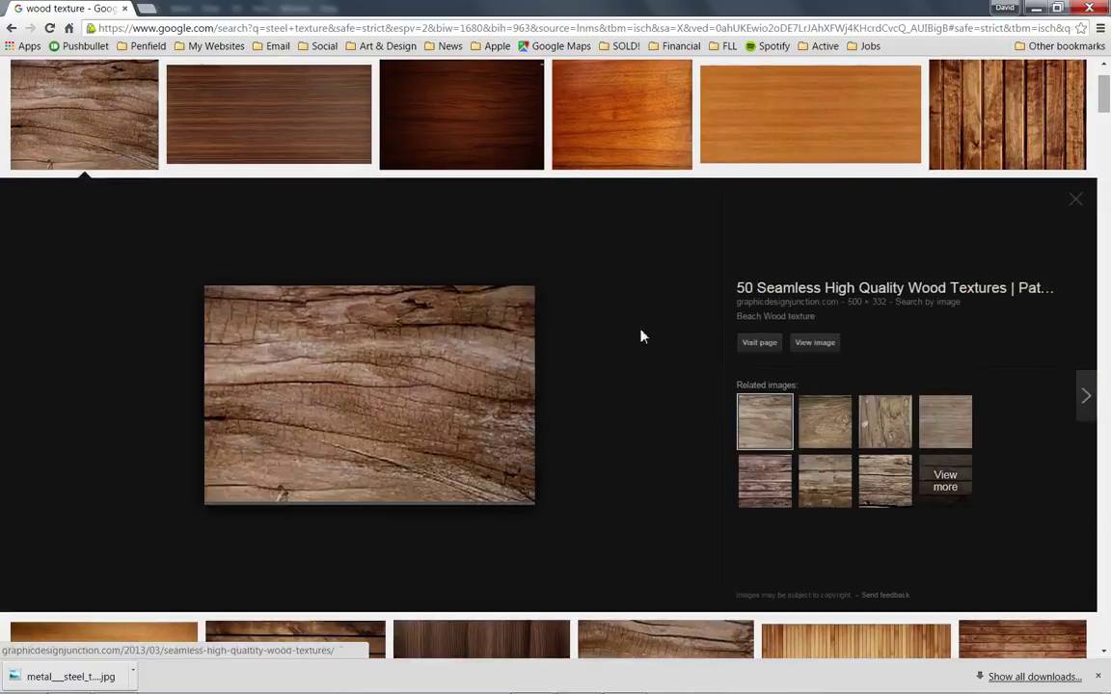
click(812, 344)
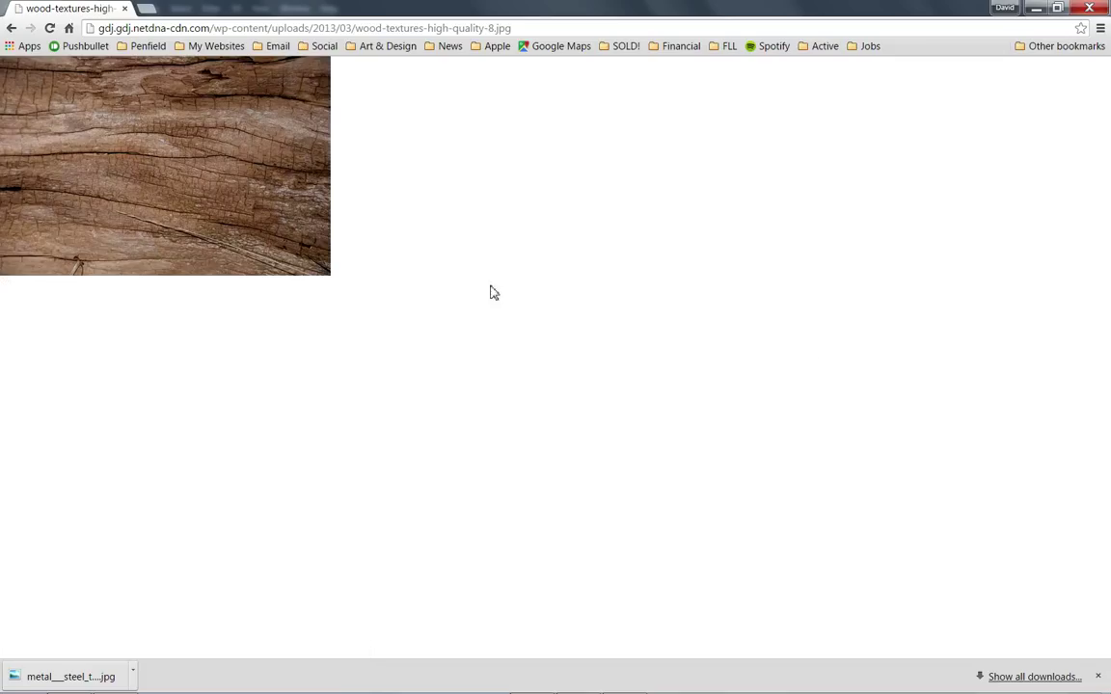
right_click(128, 134)
click(211, 141)
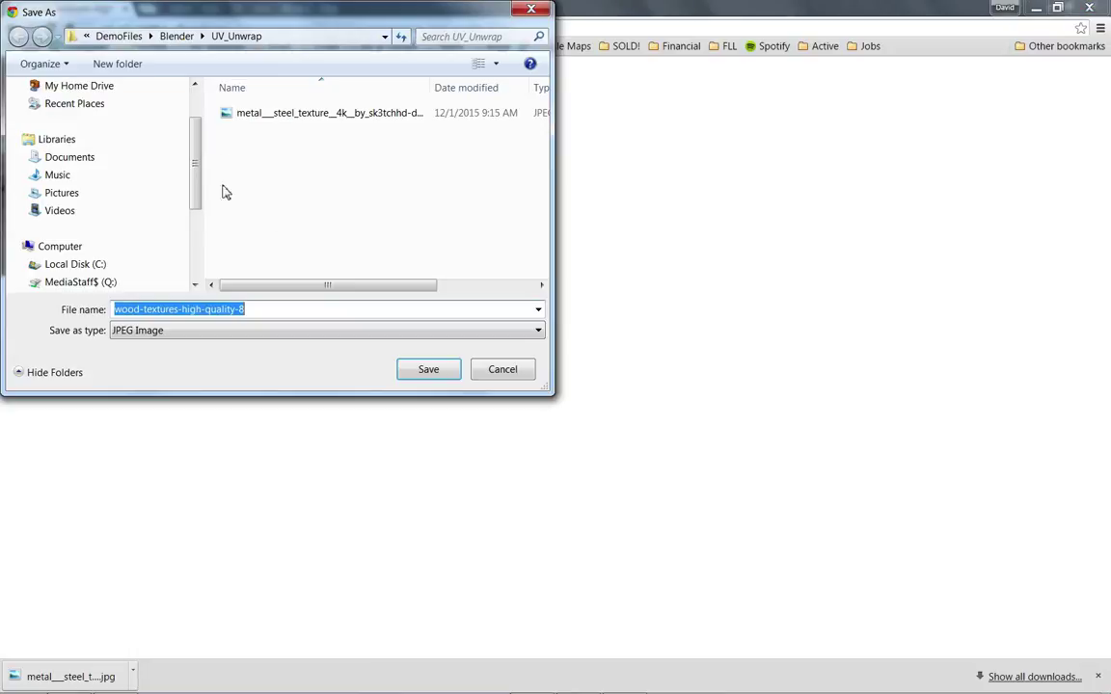
click(415, 372)
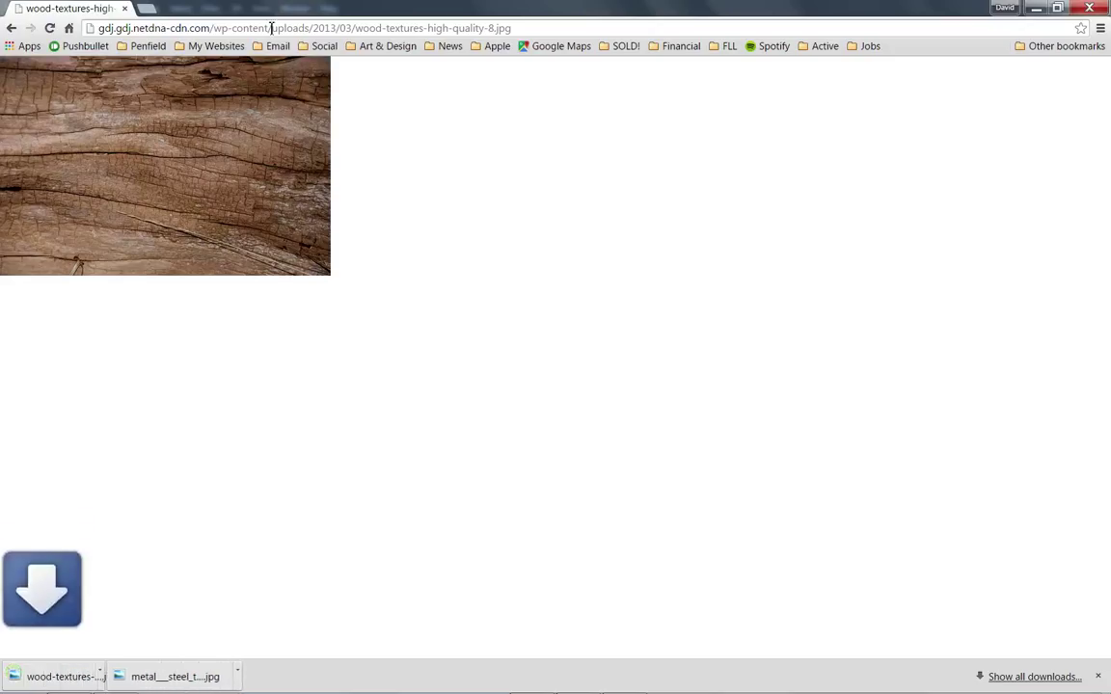
- Return to the image results and change the search from wood to "stone texture"
click(12, 28)
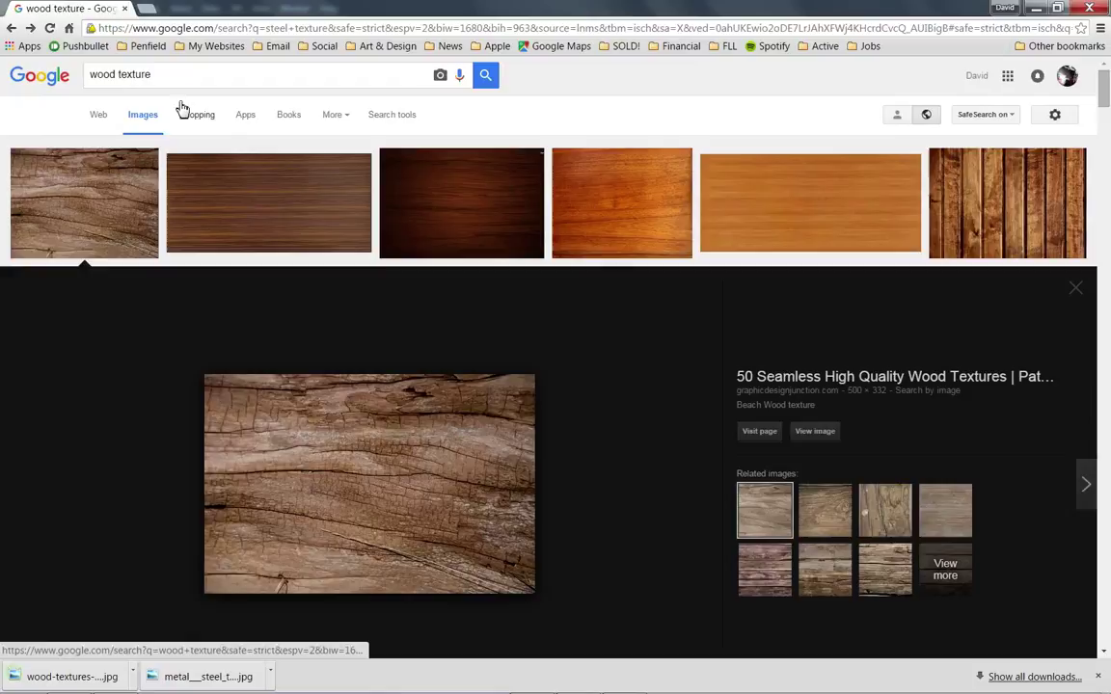
drag(118, 78, 65, 79)
text(gravel)
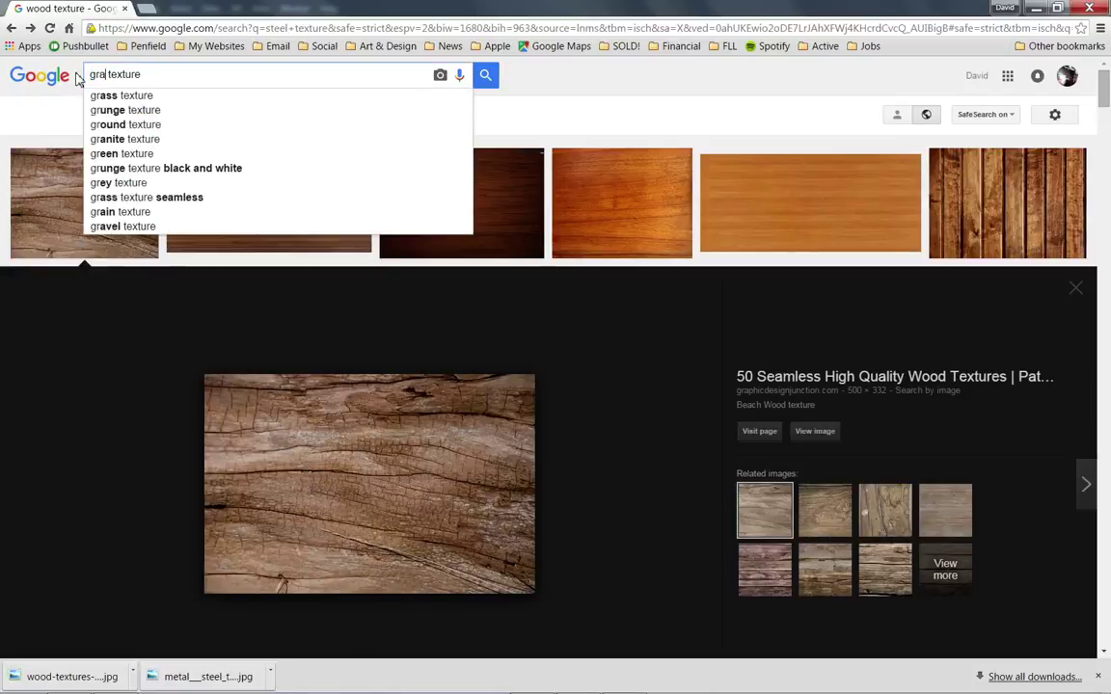
key(BackSpace)
key(BackSpace)
key(BackSpace)
key(BackSpace)
key(BackSpace)
key(BackSpace)
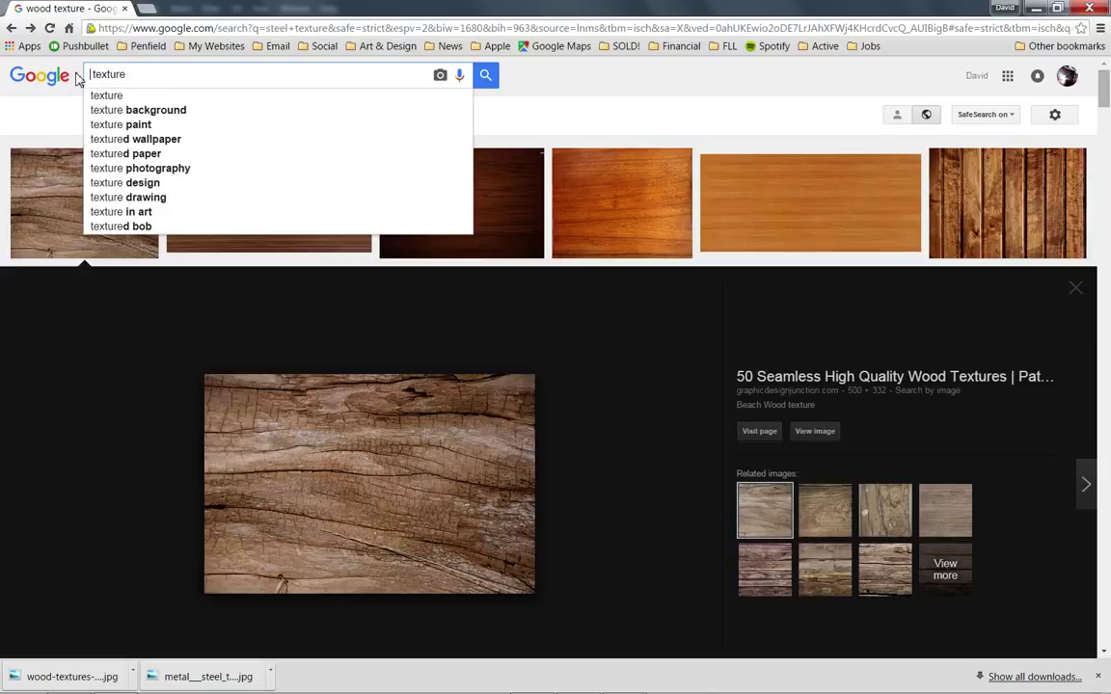
text(stone)
key(Return)
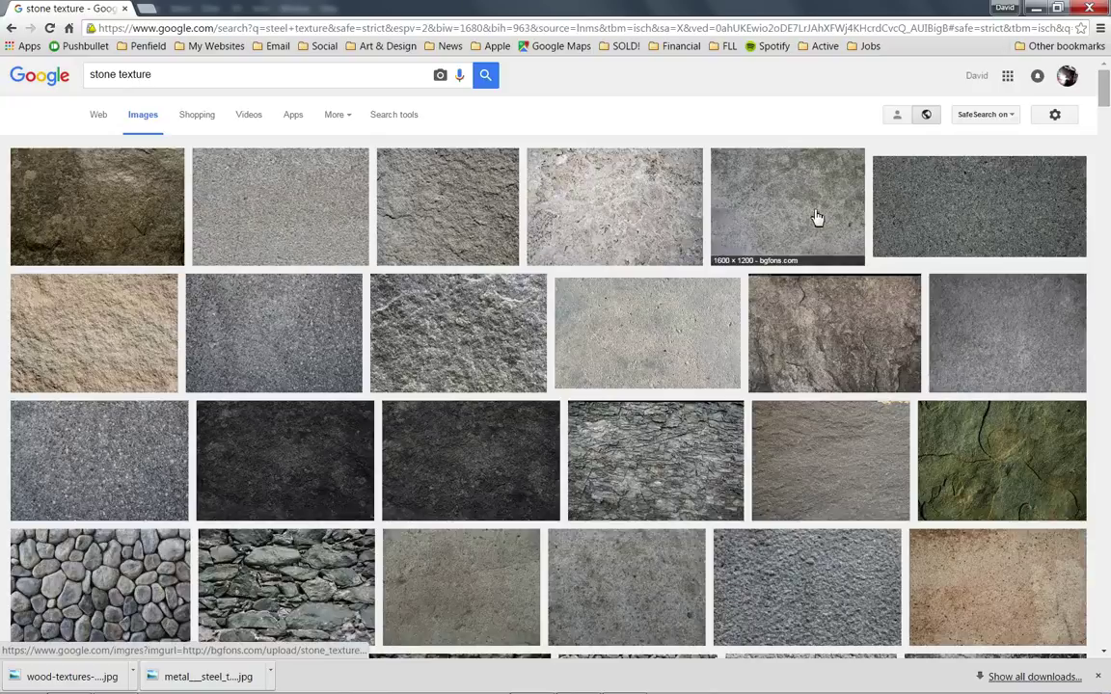
- Open the grey 1024 × 768 stone_texture194.jpg from bgfons.com at full size and save it in the UV_Unwrap folder
click(1005, 341)
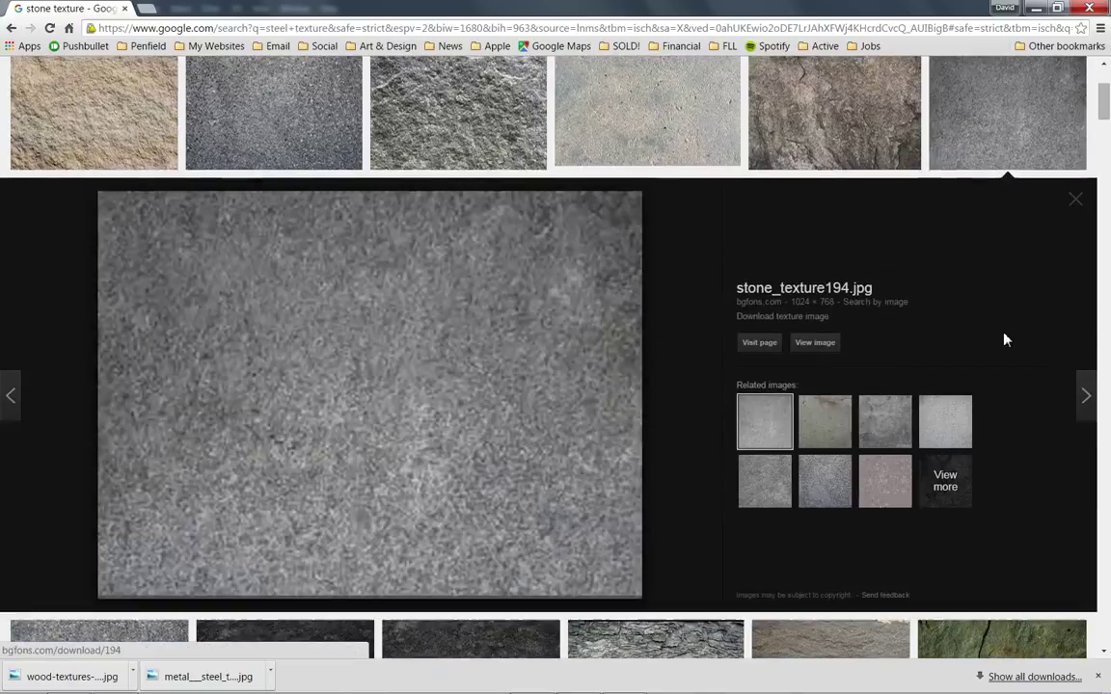
click(818, 342)
right_click(265, 205)
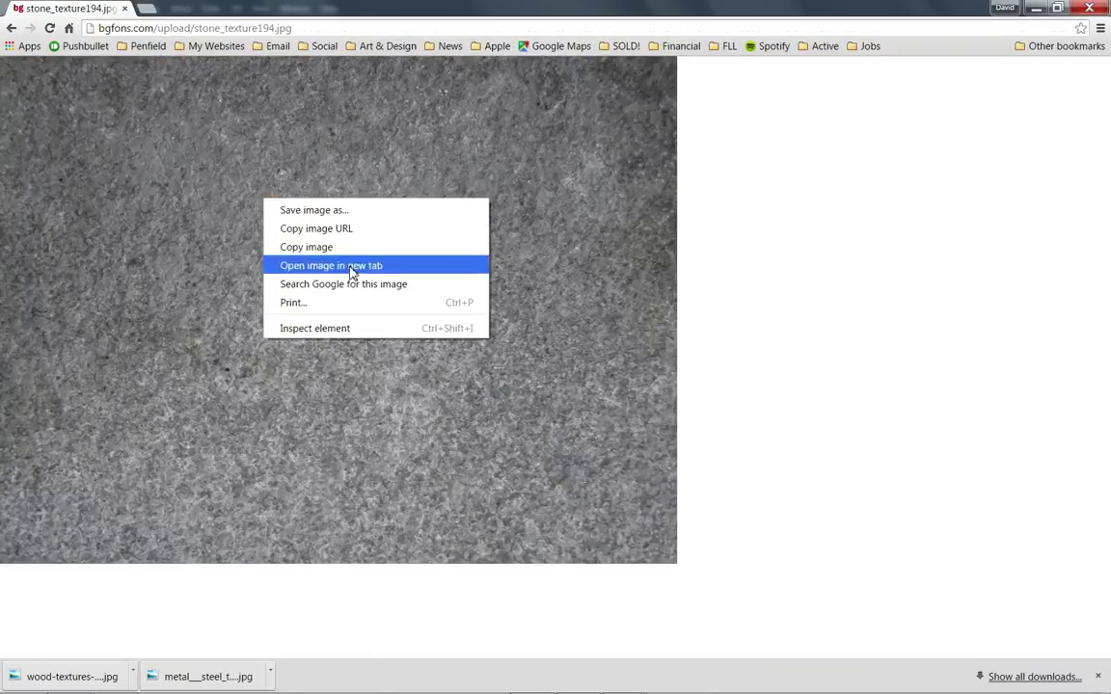
click(360, 211)
click(427, 371)
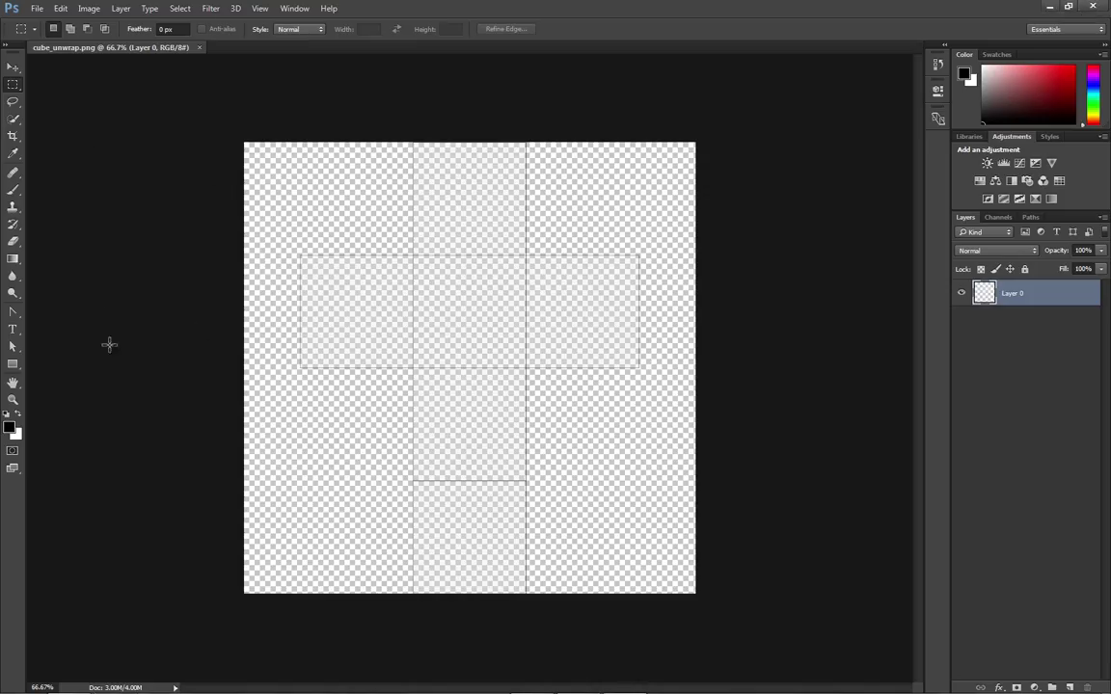
- Switch to the UV_Unwrap folder in Windows Explorer and open the metal steel texture JPEG with Adobe Photoshop CC 2015
key(alt+Tab)
key(alt+Tab)
key(alt+Tab)
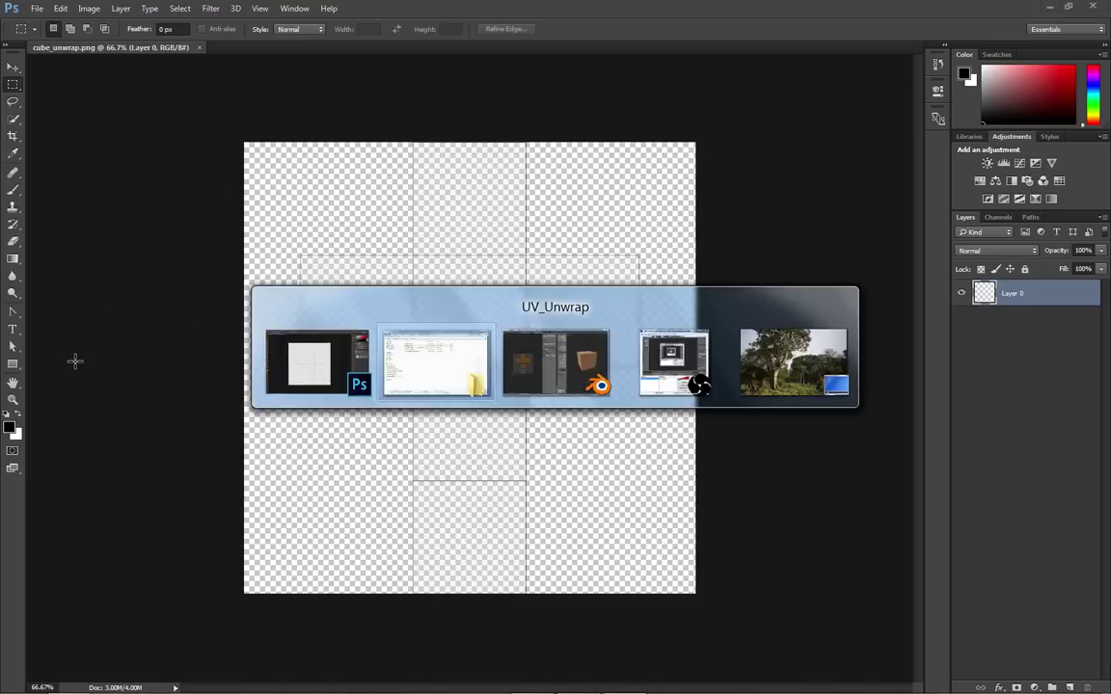
right_click(276, 211)
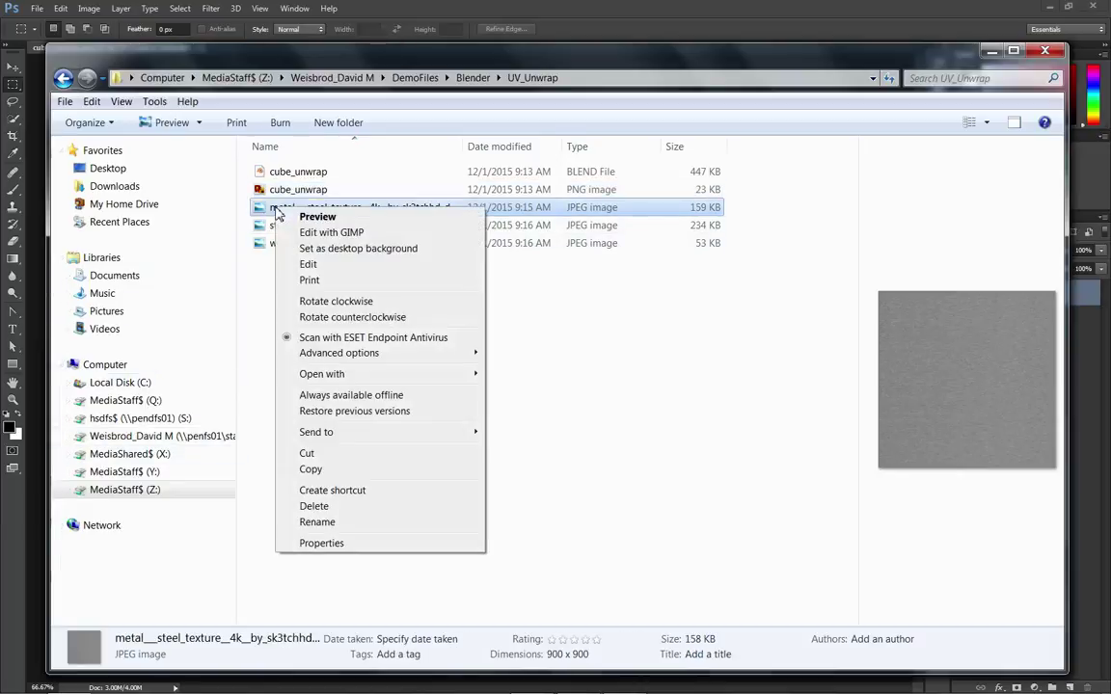
mouse_move(376, 374)
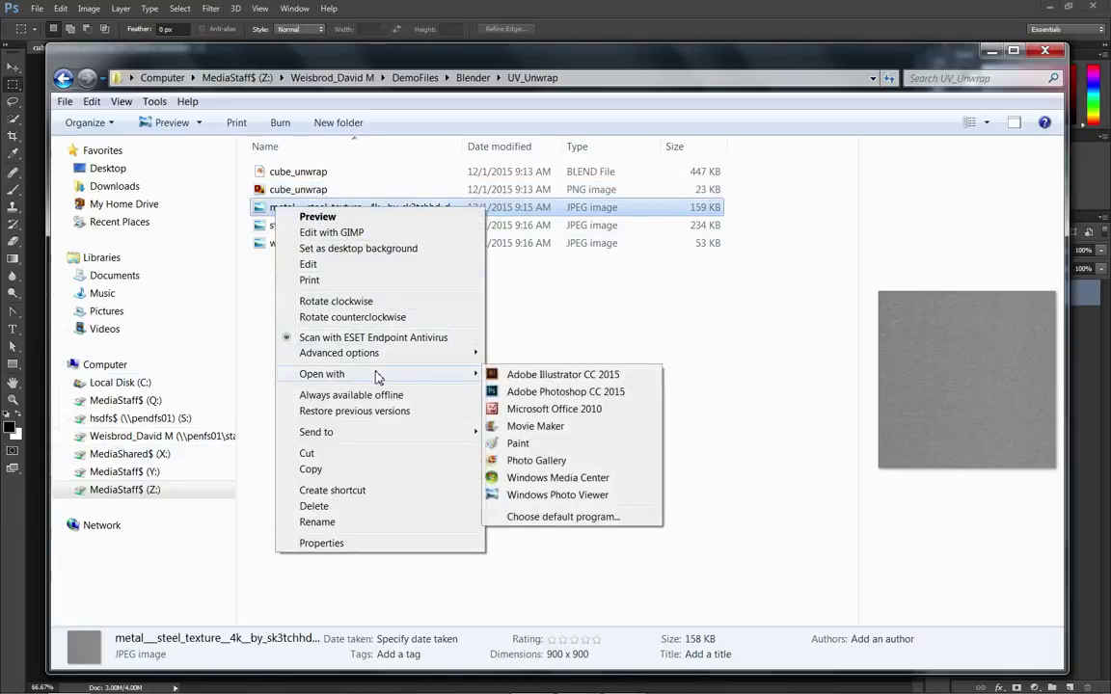
click(540, 390)
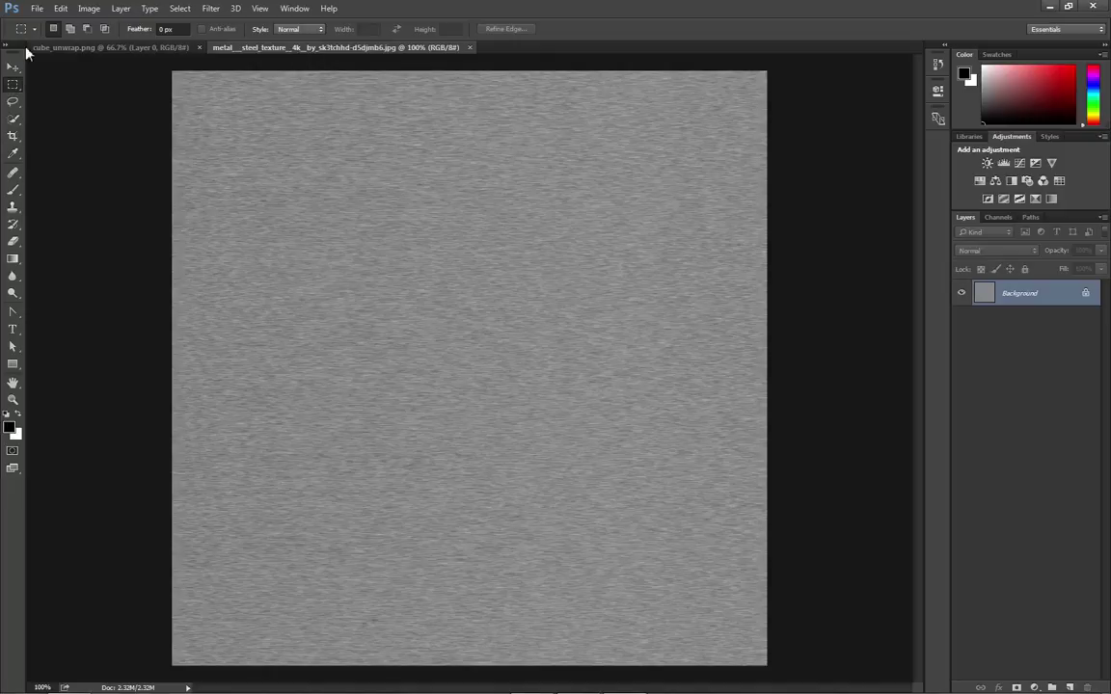
- Copy the entire steel texture image and close its document
click(180, 8)
click(186, 26)
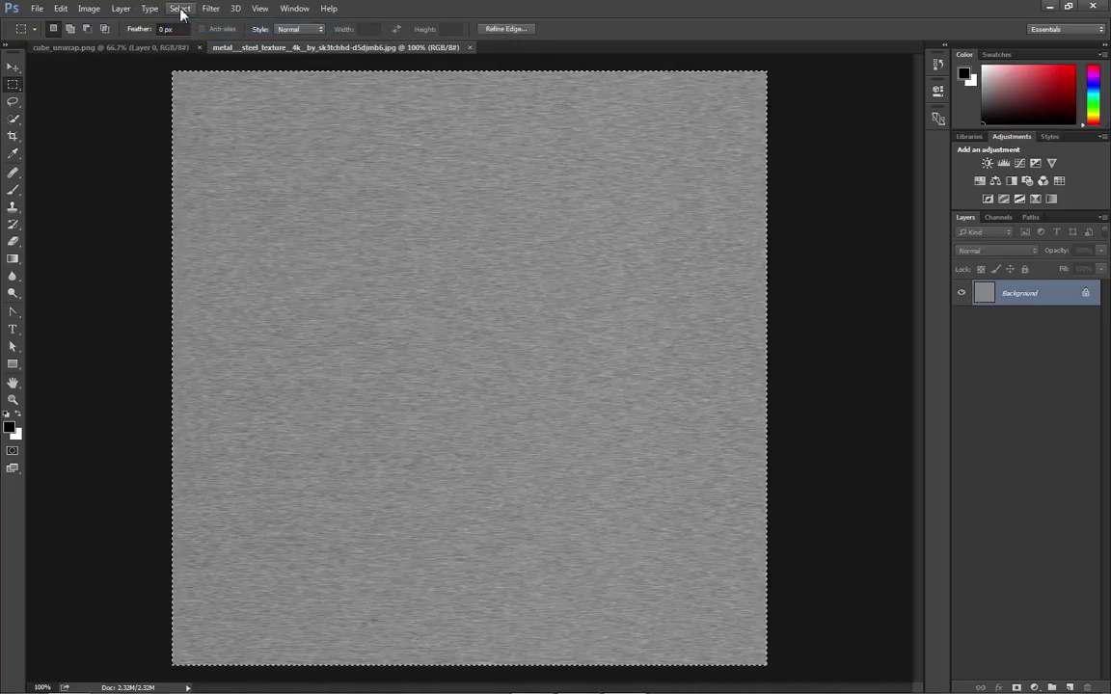
click(60, 9)
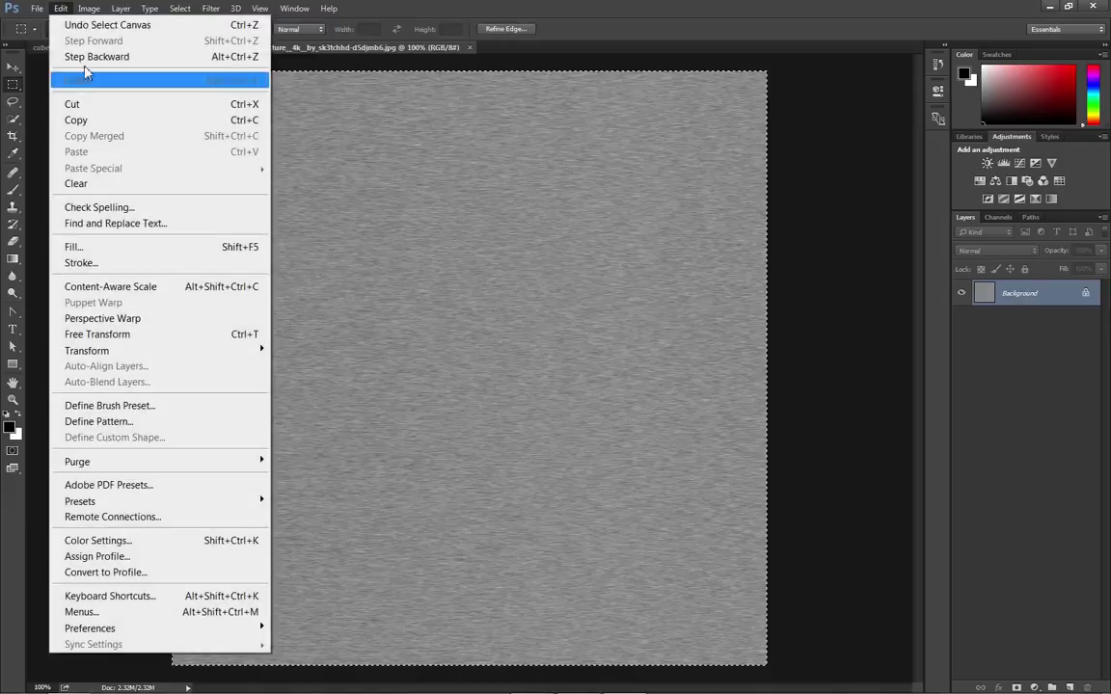
click(103, 124)
click(469, 47)
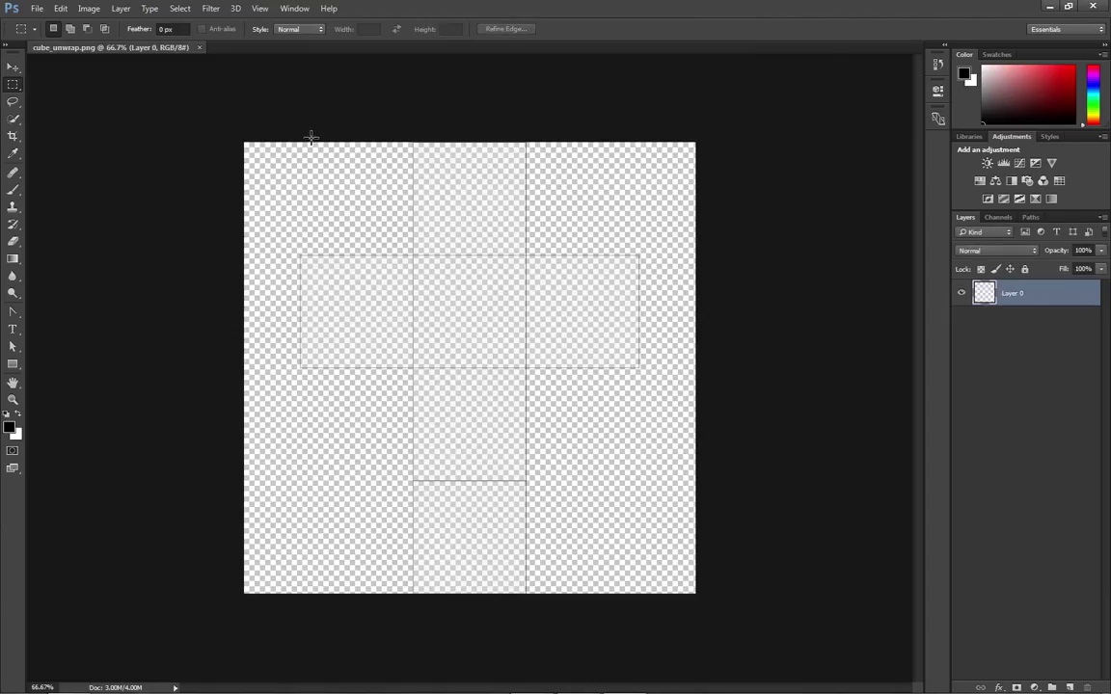
- Paste the steel texture into cube_unwrap.png and place its layer beneath the UV layout layer, Layer 0
click(60, 8)
click(100, 152)
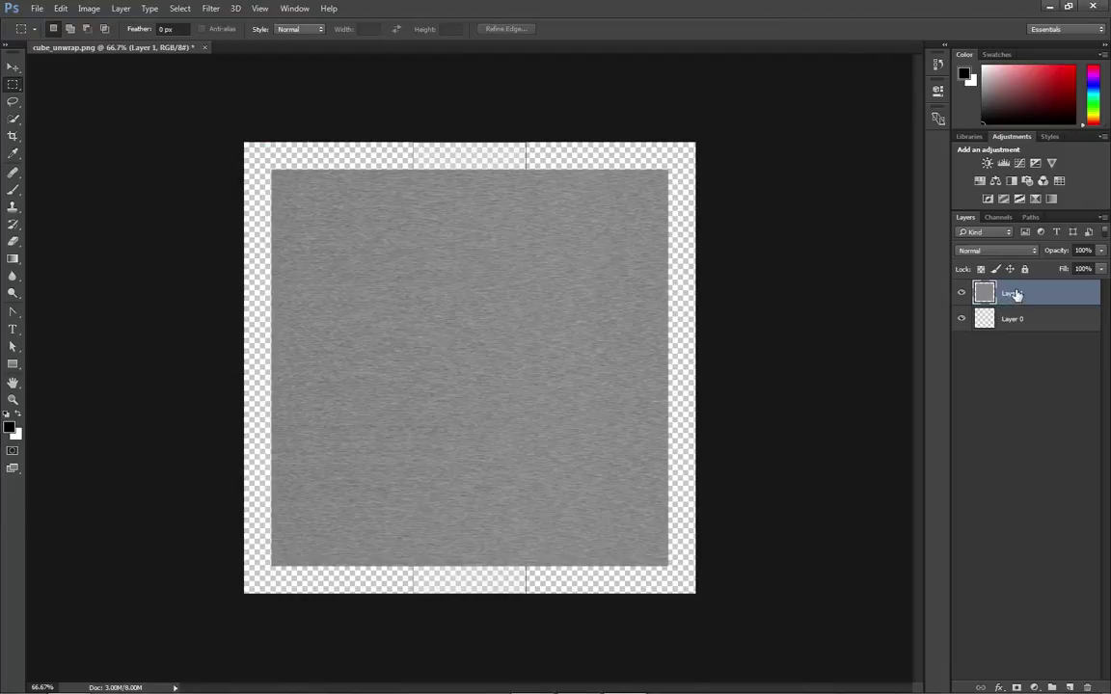
drag(1016, 303, 1012, 353)
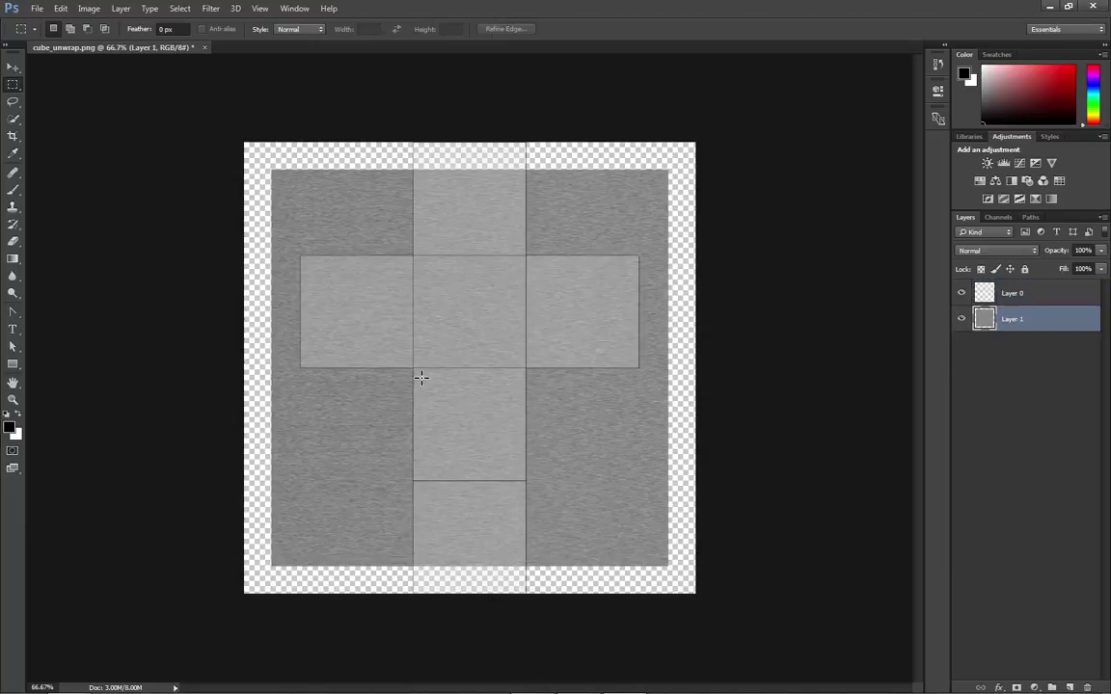
- Scale the steel layer proportionally to about 31% and fit it over the face in the net's left arm
click(60, 8)
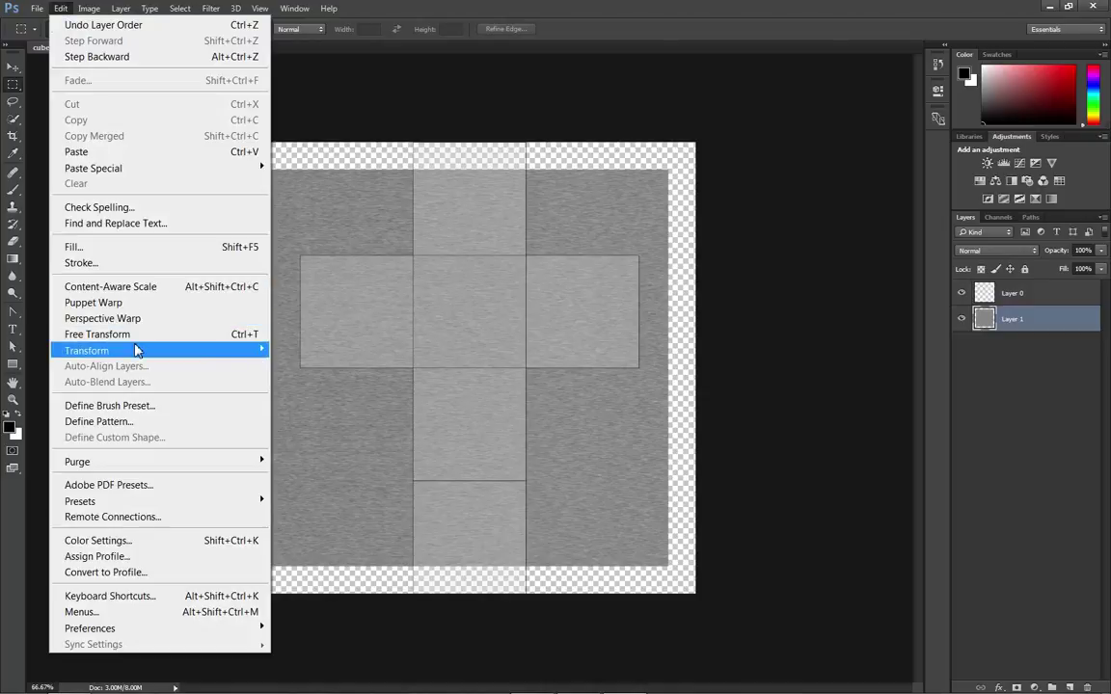
mouse_move(136, 351)
click(362, 377)
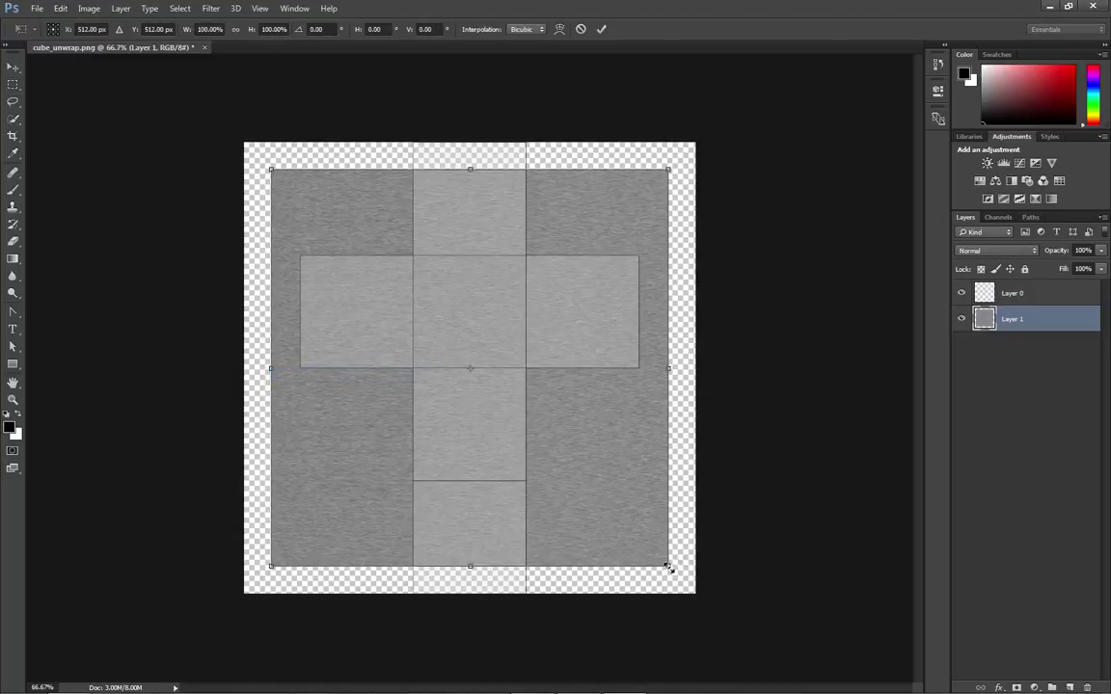
drag(669, 569, 426, 325)
drag(380, 294, 367, 350)
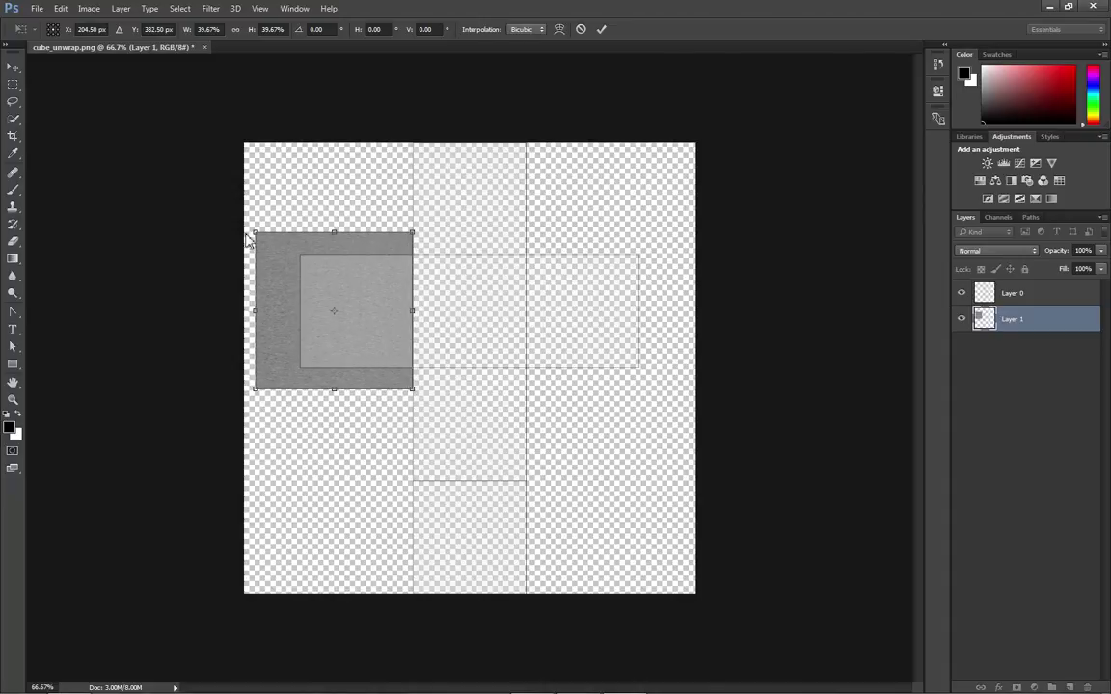
drag(252, 233, 279, 253)
drag(357, 349, 357, 344)
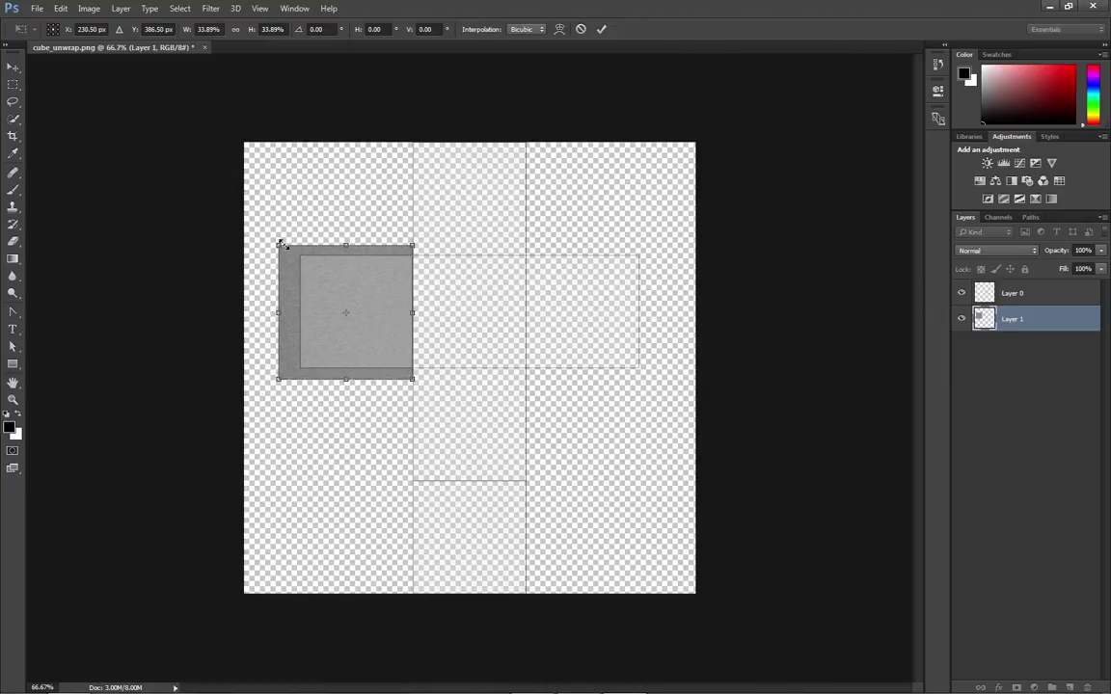
drag(279, 244, 311, 293)
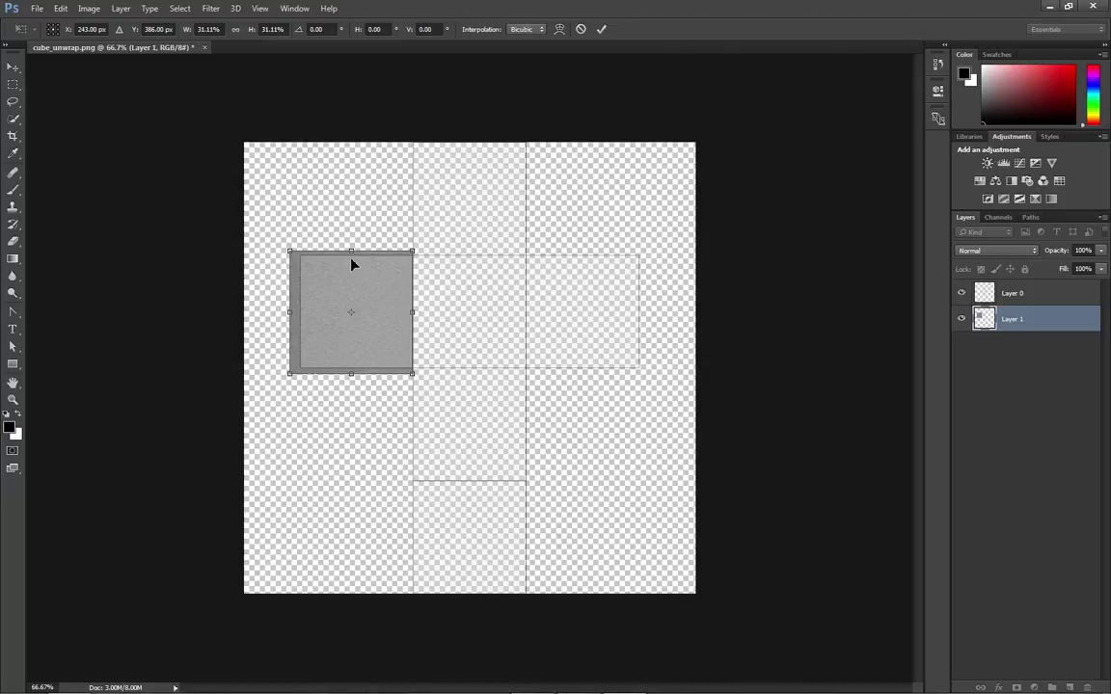
click(599, 31)
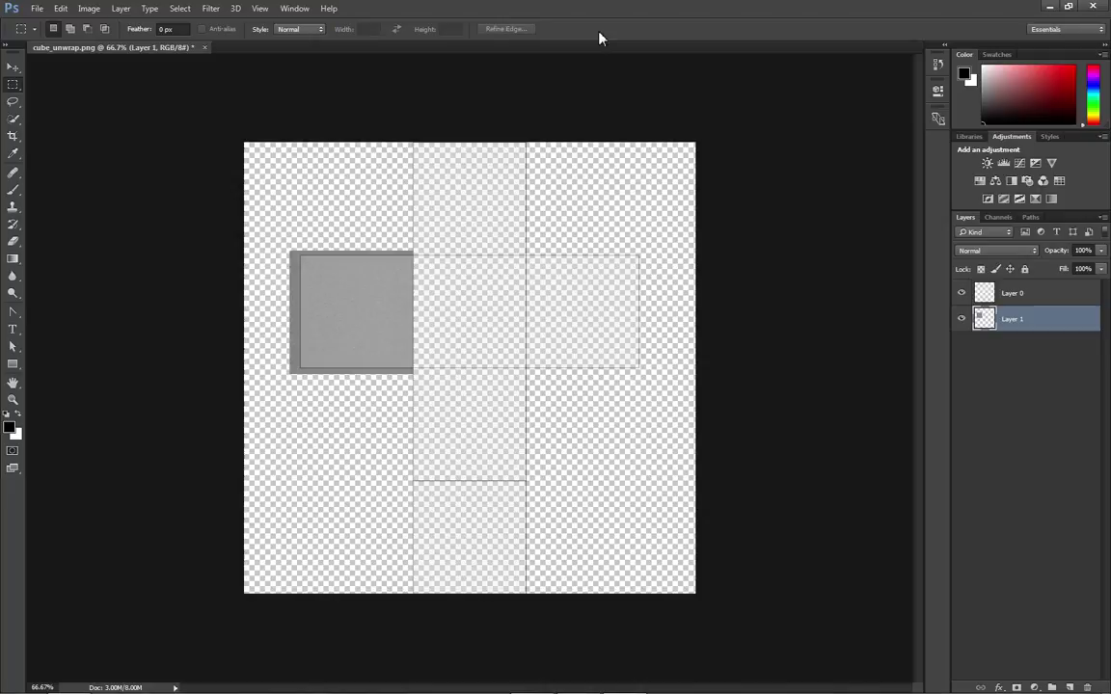
- Open stone_texture194 from the UV_Unwrap folder in Photoshop and paste the whole image into cube_unwrap.png beneath the UV layout layer
key(alt+Tab)
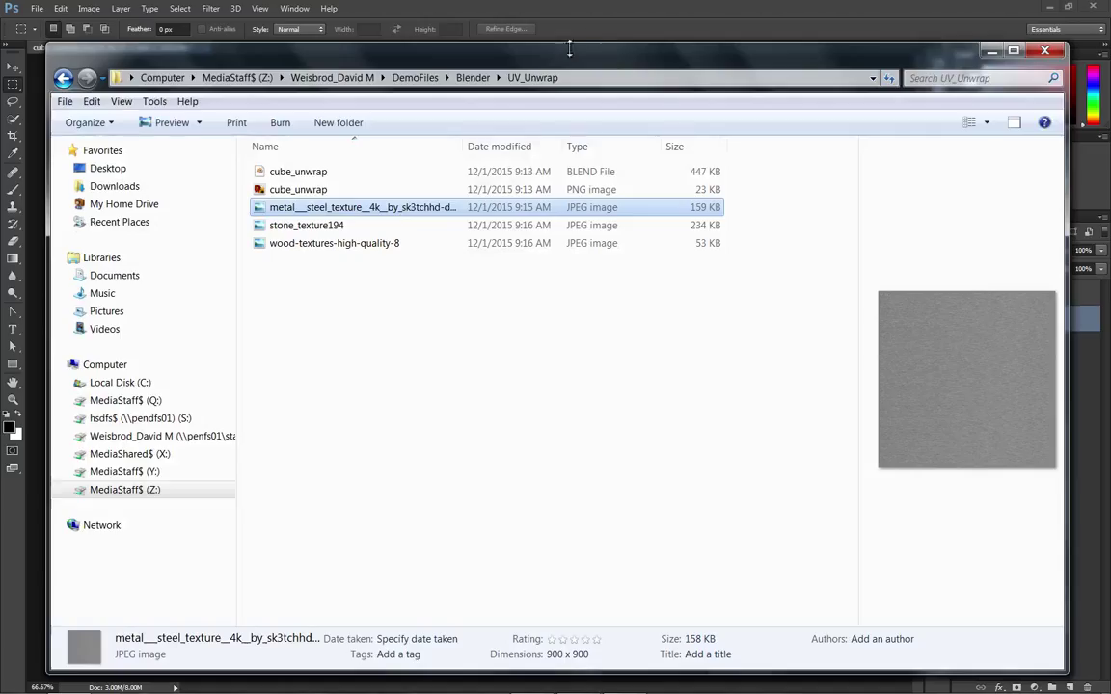
click(304, 228)
right_click(305, 234)
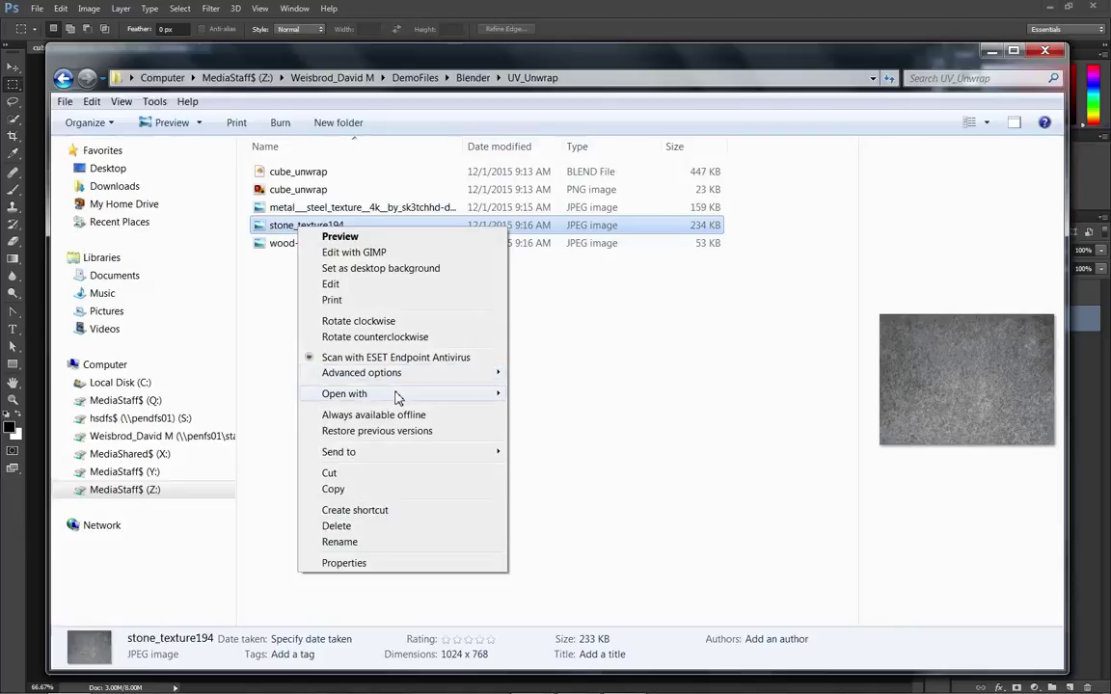
mouse_move(424, 393)
click(590, 412)
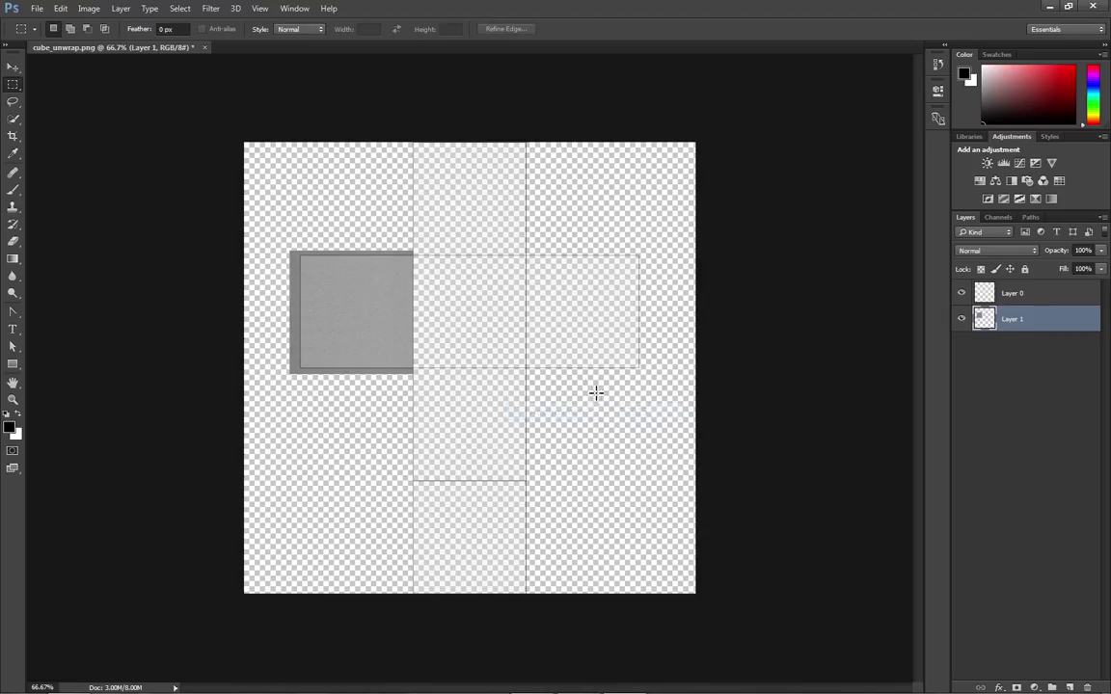
key(ctrl+a)
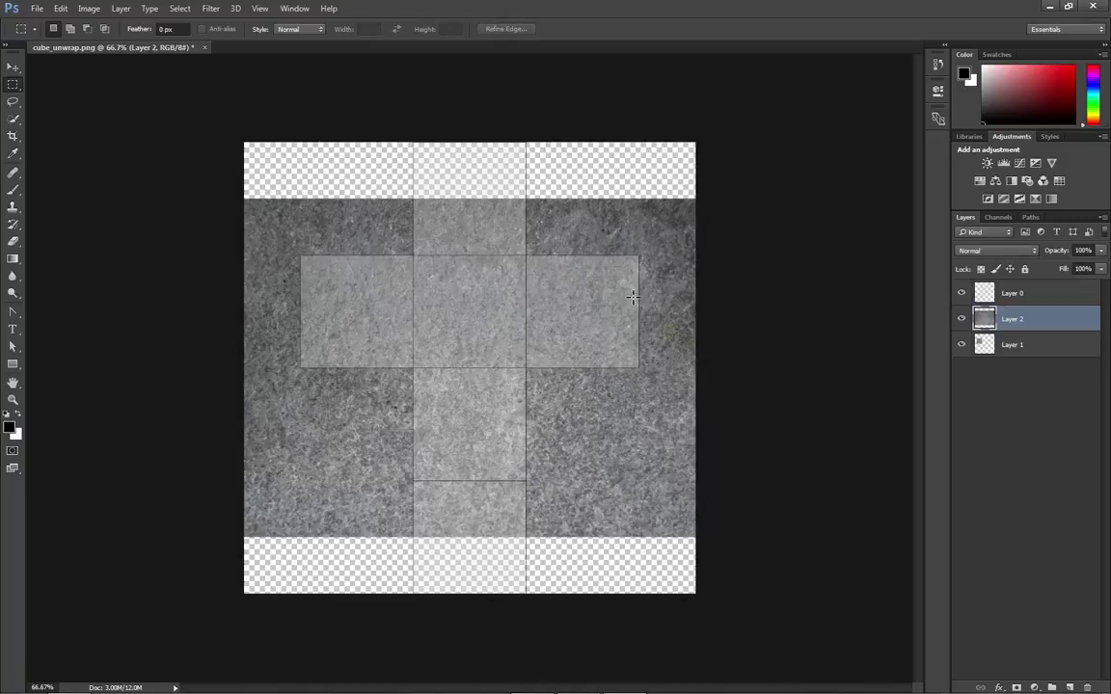
- Scale the stone layer proportionally to about 34% and fit it over the net's central face
click(59, 8)
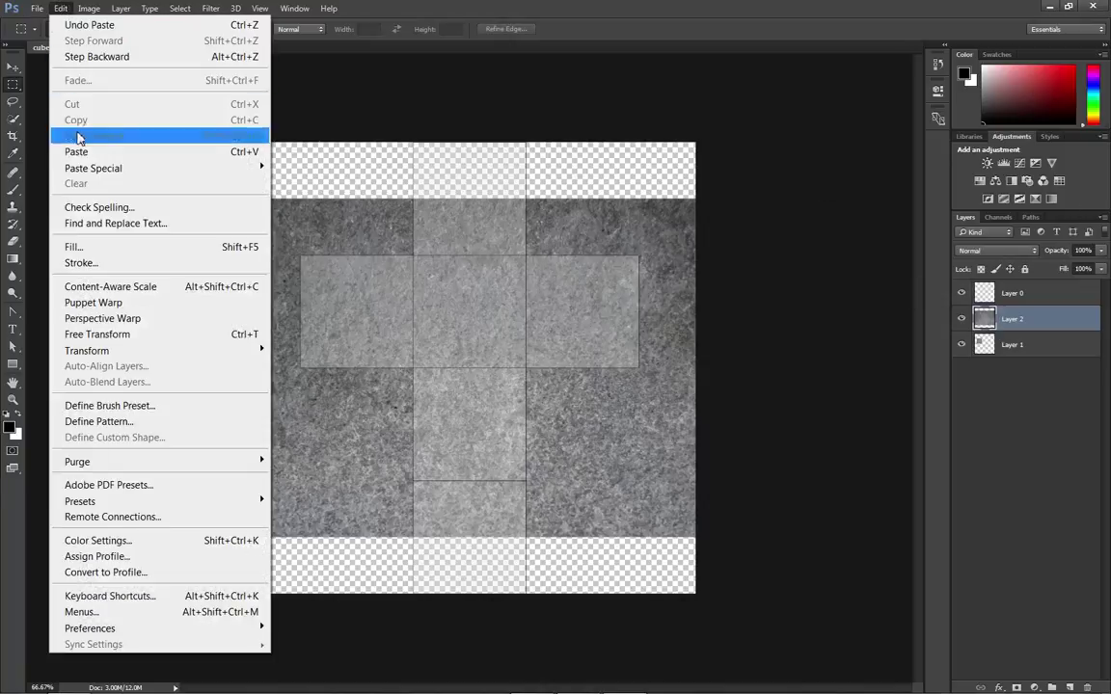
mouse_move(124, 355)
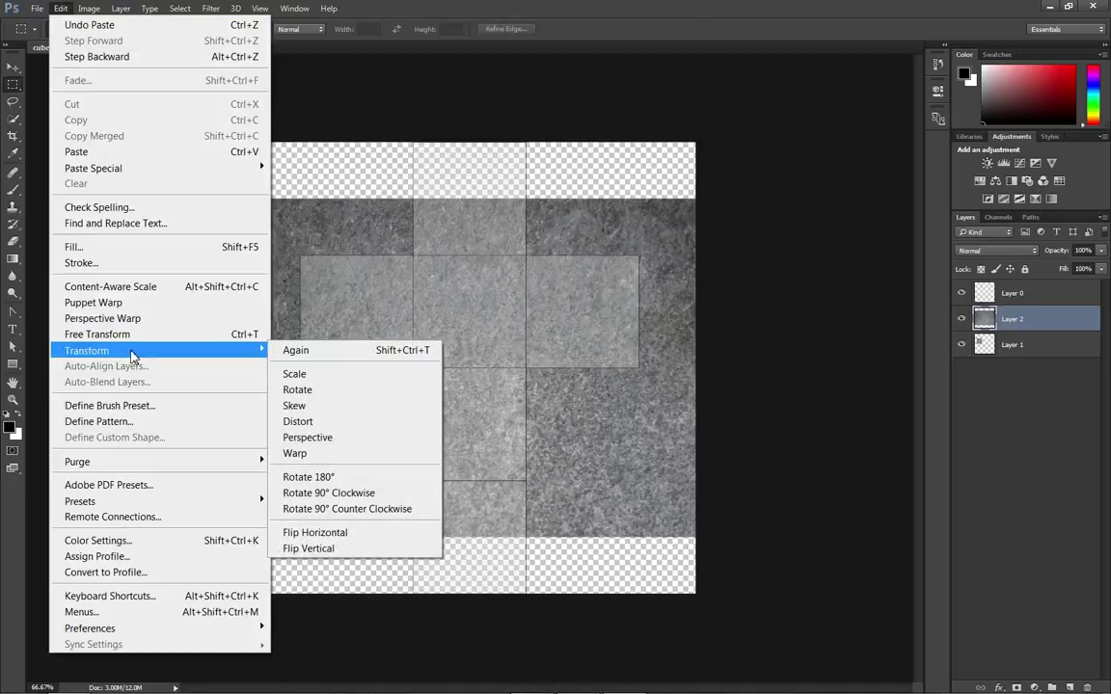
click(292, 373)
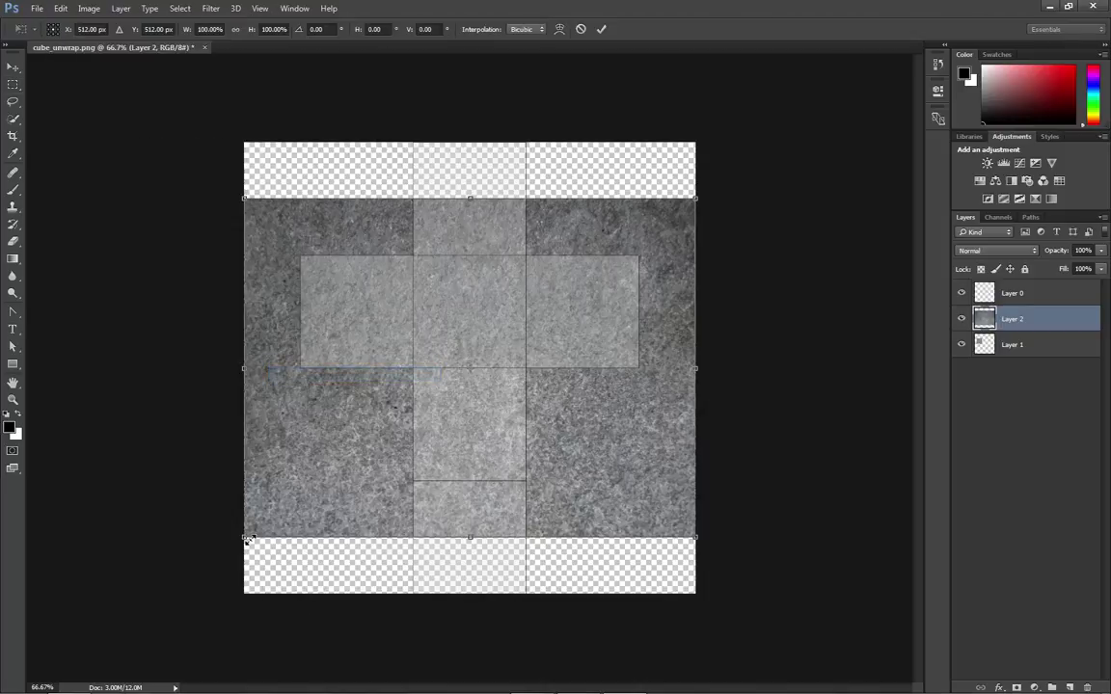
drag(244, 537, 575, 347)
drag(679, 290, 576, 307)
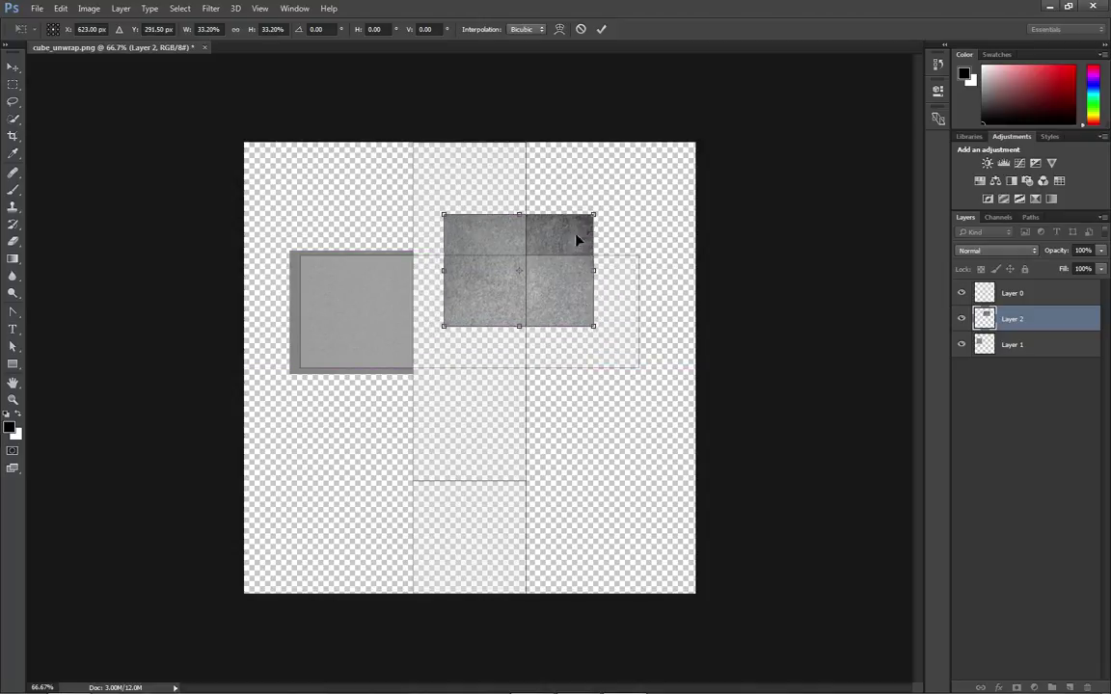
drag(552, 248, 518, 291)
drag(562, 255, 567, 259)
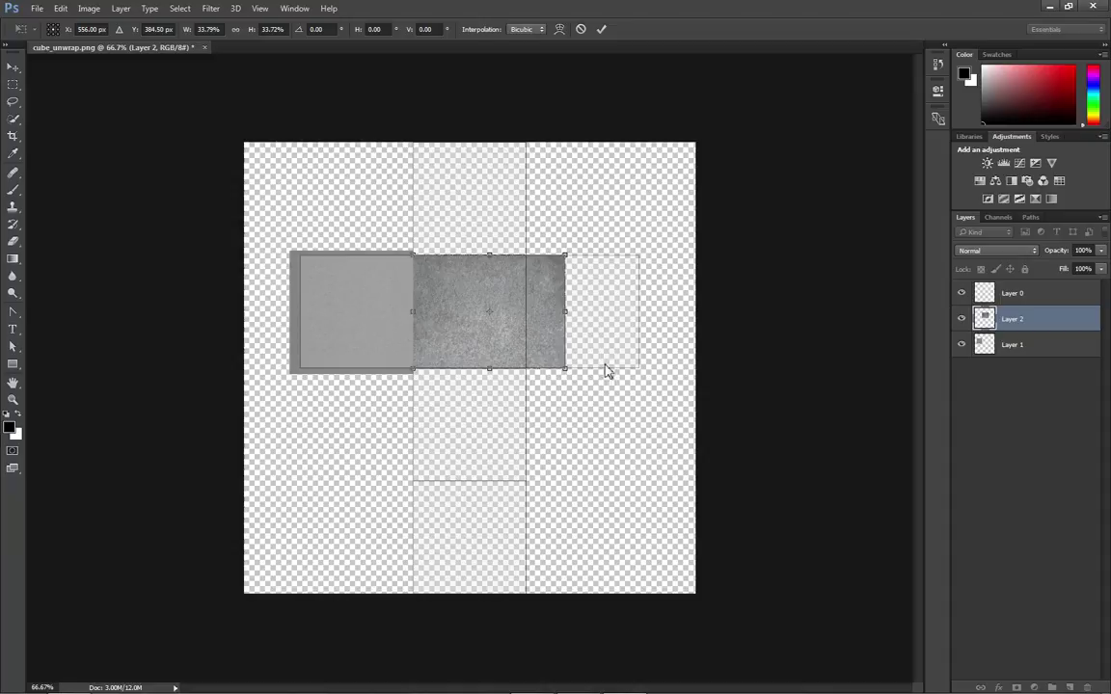
click(602, 30)
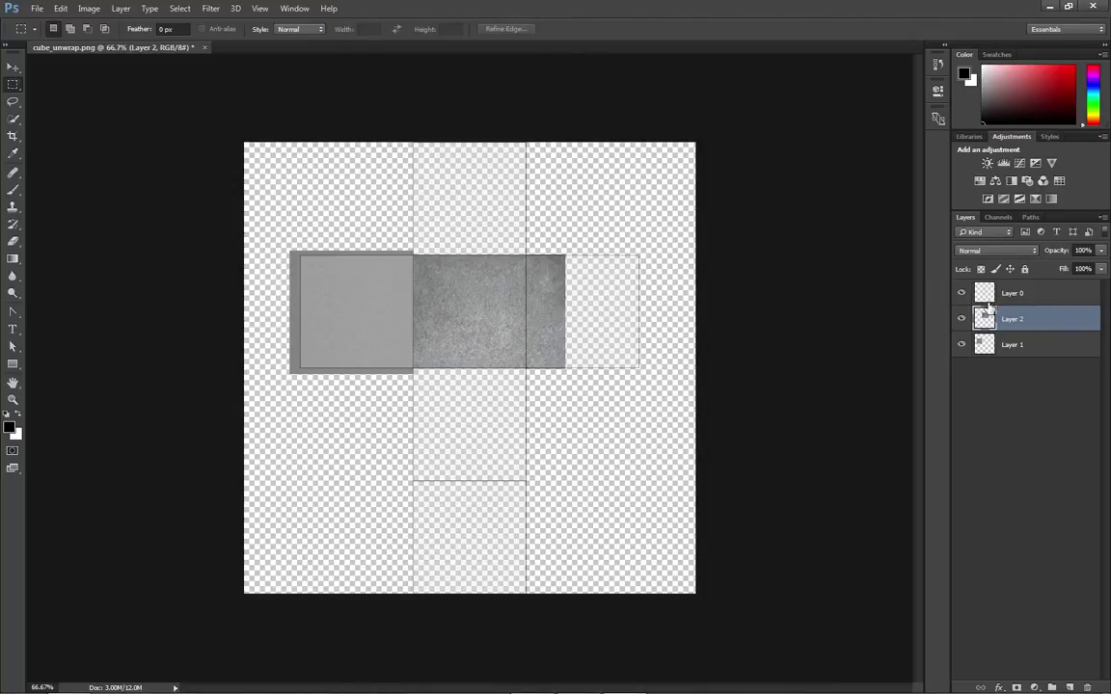
click(961, 293)
click(961, 293)
- Open wood-textures-high-quality-8 from the UV_Unwrap folder in Photoshop
key(alt+Tab)
click(260, 246)
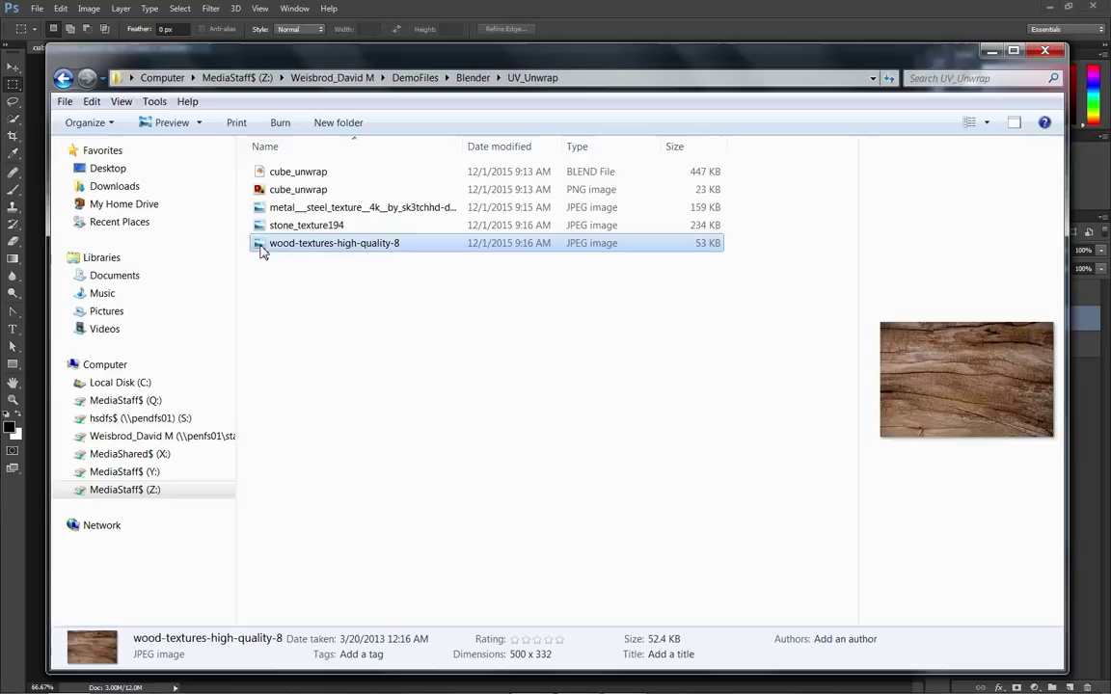
right_click(261, 249)
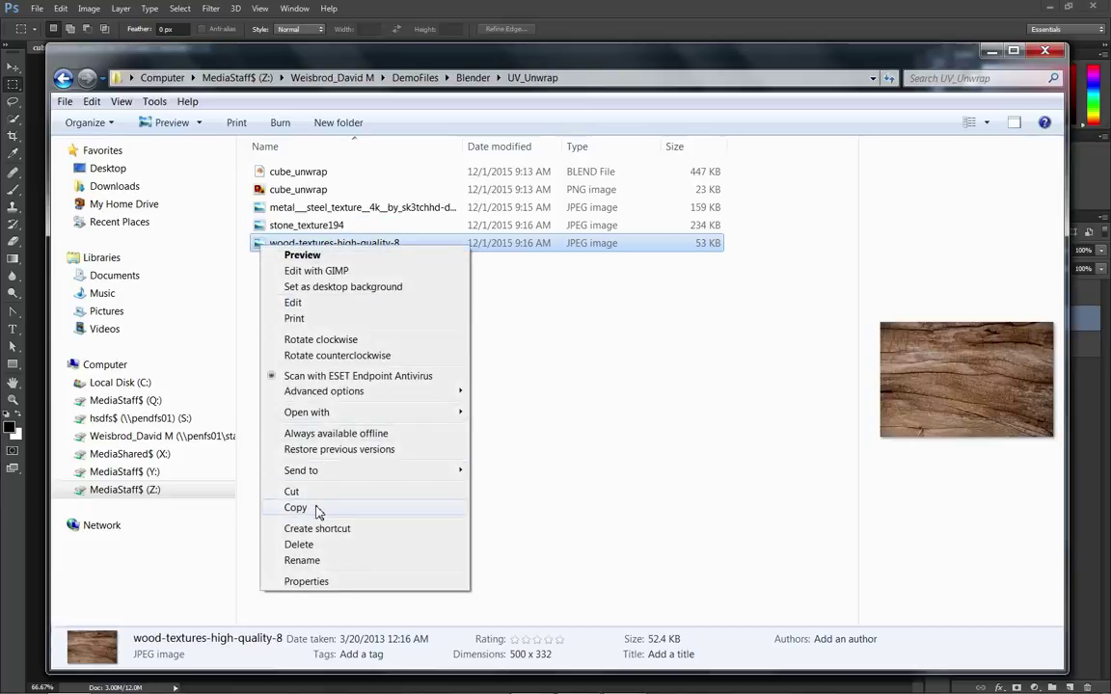
mouse_move(366, 412)
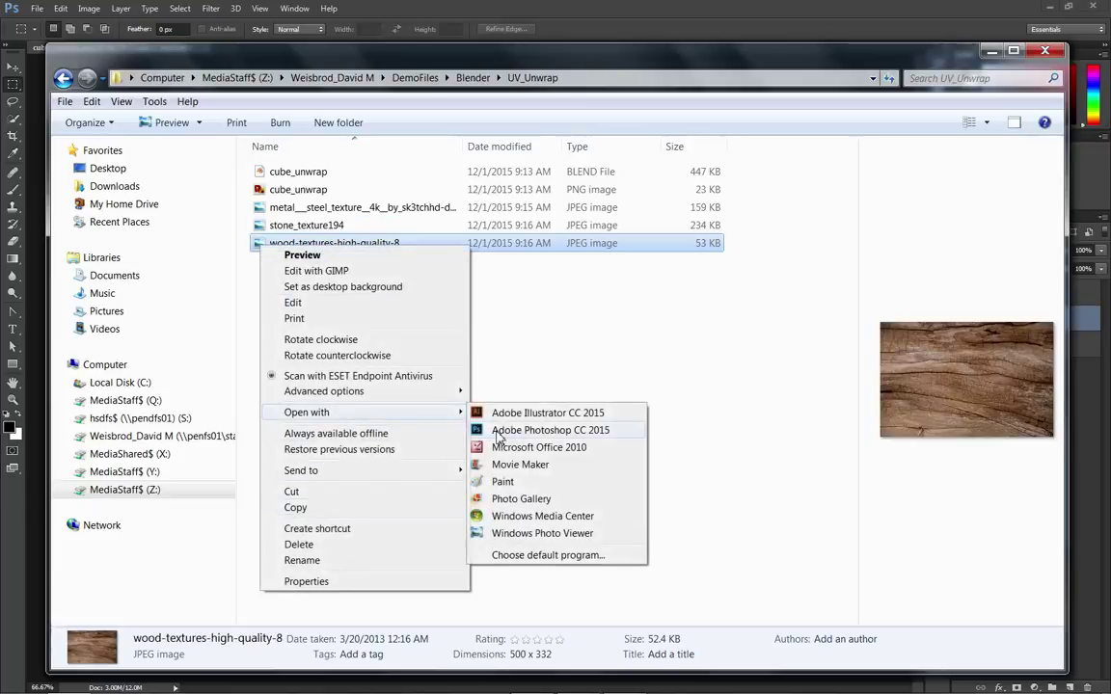
click(497, 431)
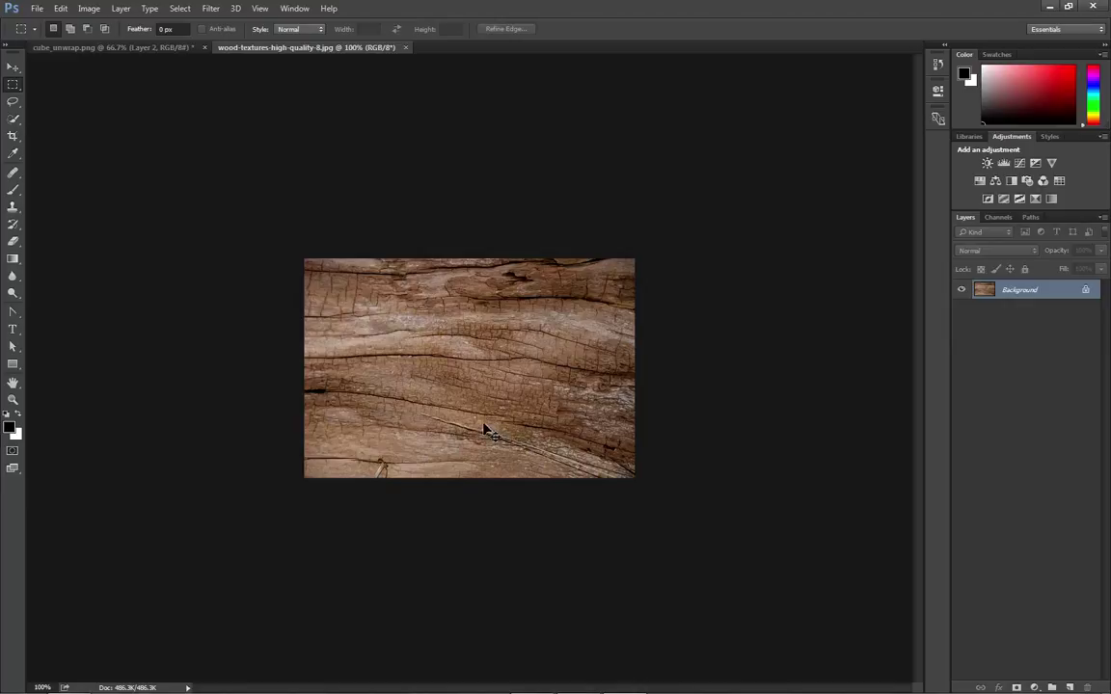
- Copy the whole wood image into cube_unwrap.png beneath Layer 0 and move it over the face in the net's right arm
key(ctrl+a)
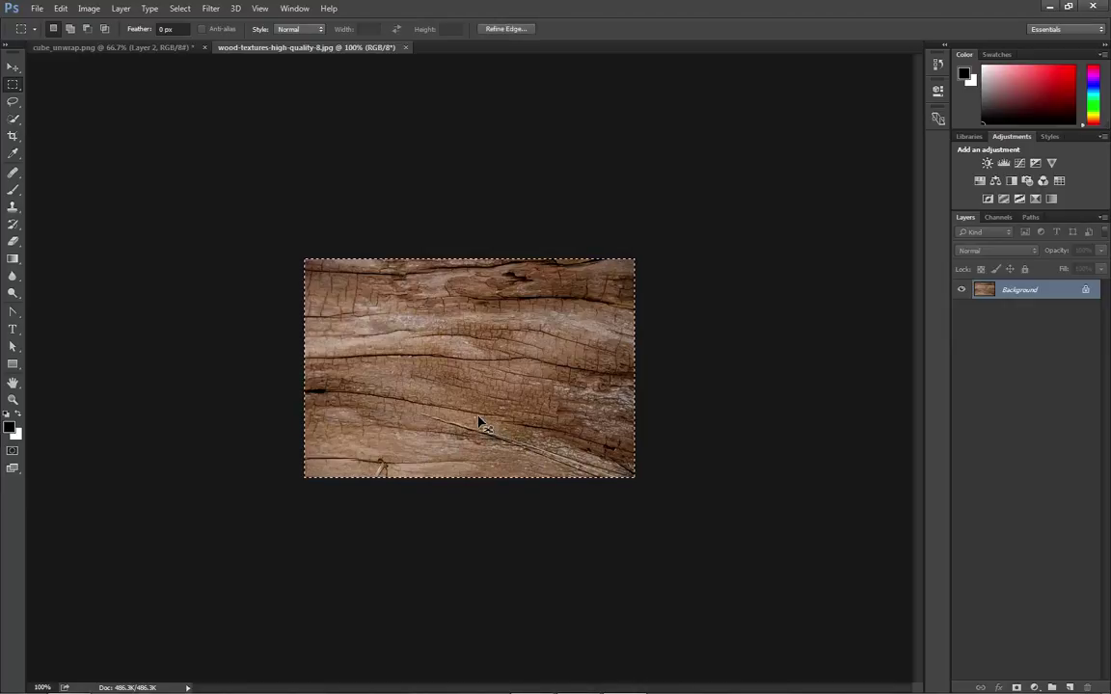
key(ctrl+w)
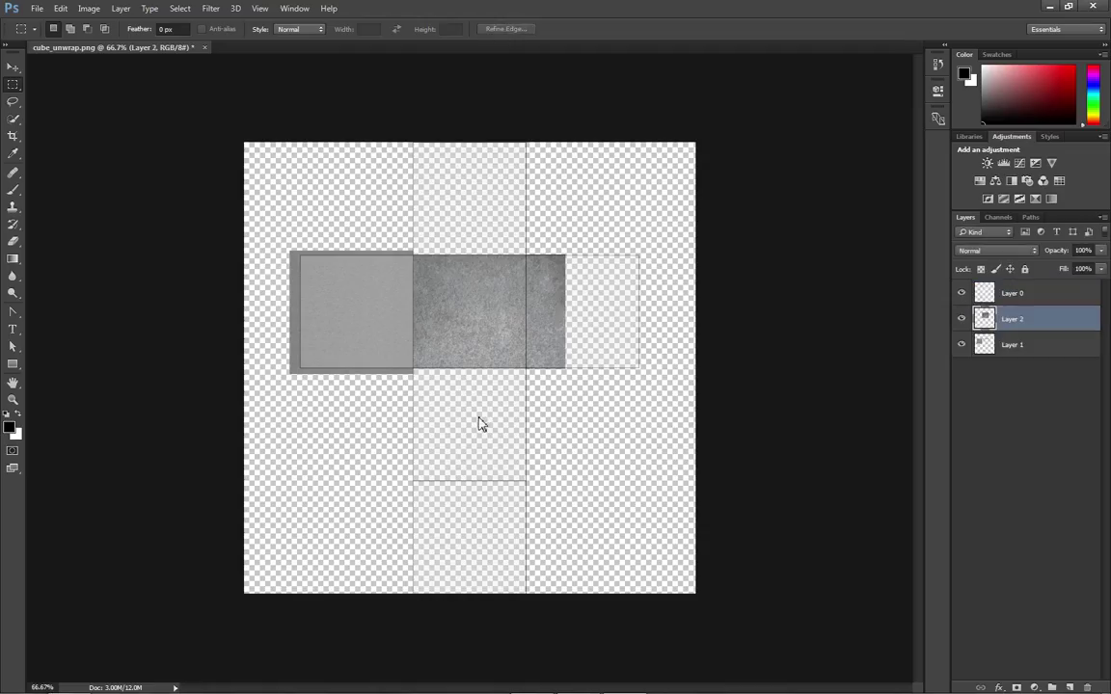
key(ctrl+v)
key(v)
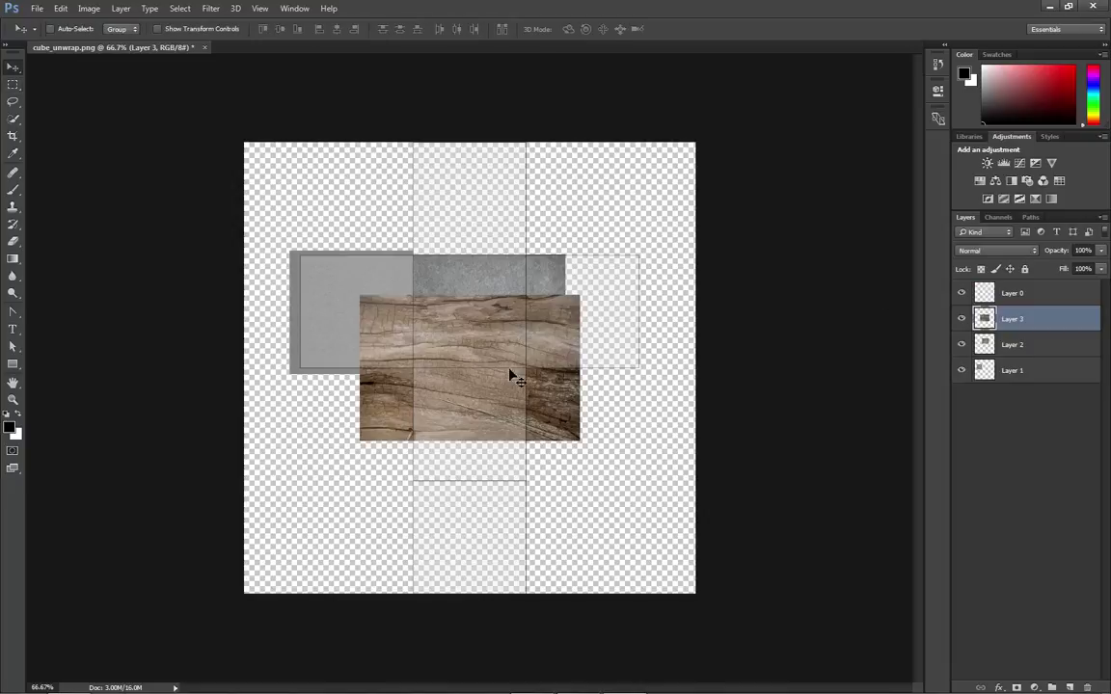
drag(508, 379, 701, 350)
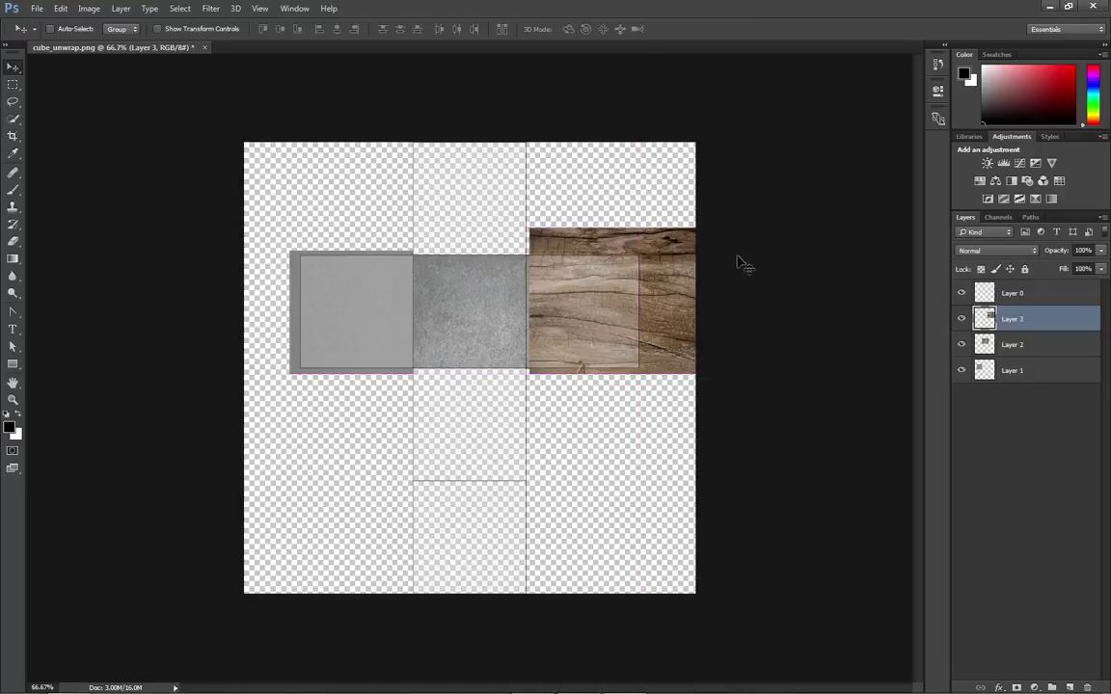
- Scale the wood layer proportionally to about 79% and, with snapping turned off, align it with the face in the net's right arm
click(60, 7)
mouse_move(115, 353)
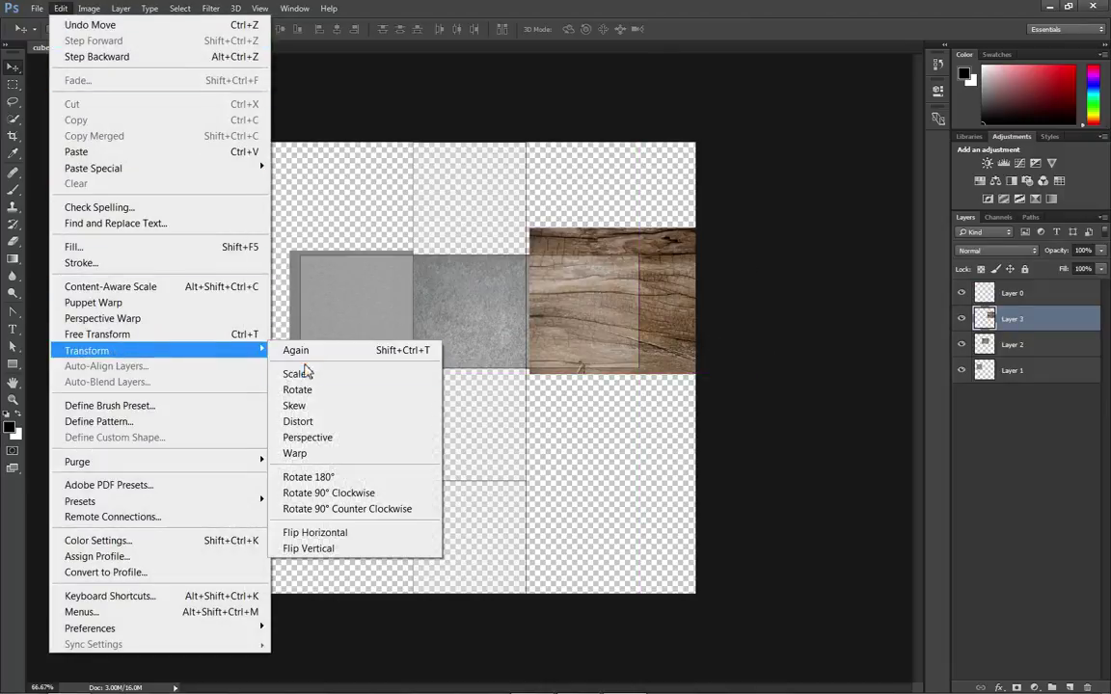
click(339, 371)
drag(750, 228, 702, 257)
drag(661, 349, 660, 342)
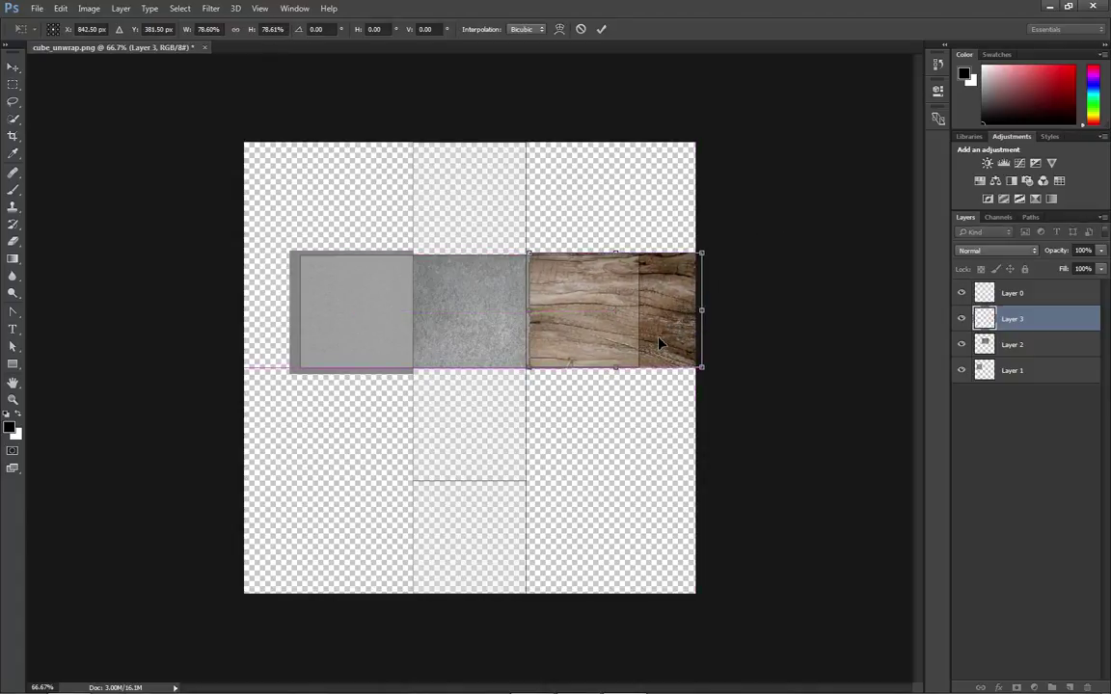
click(260, 9)
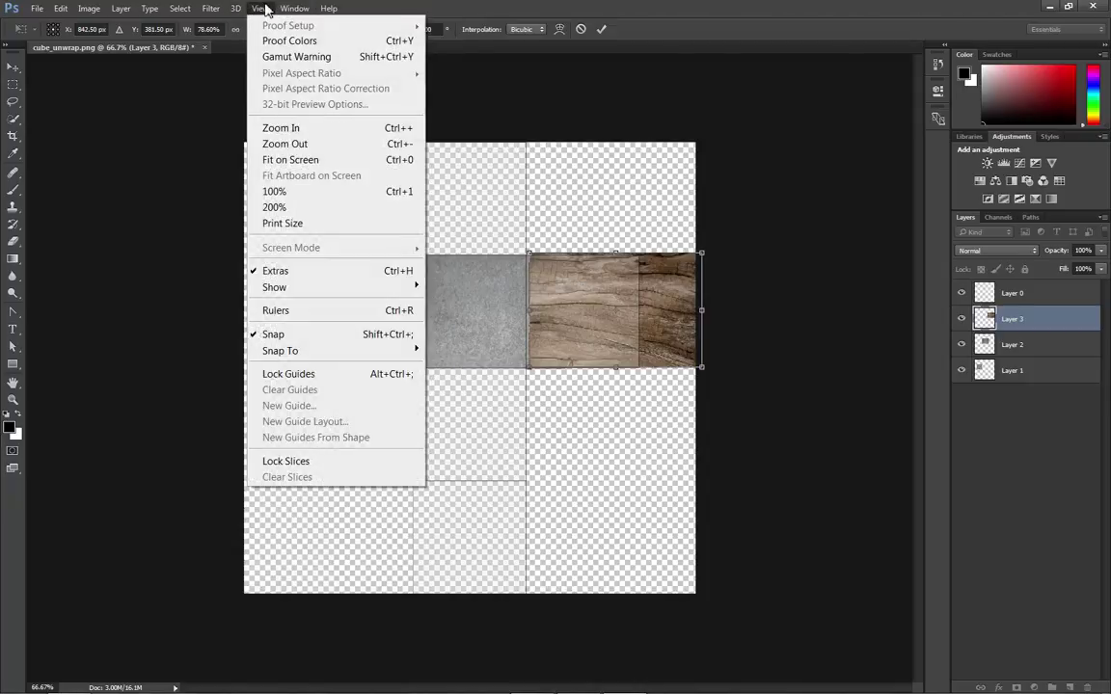
click(317, 334)
drag(656, 295, 660, 300)
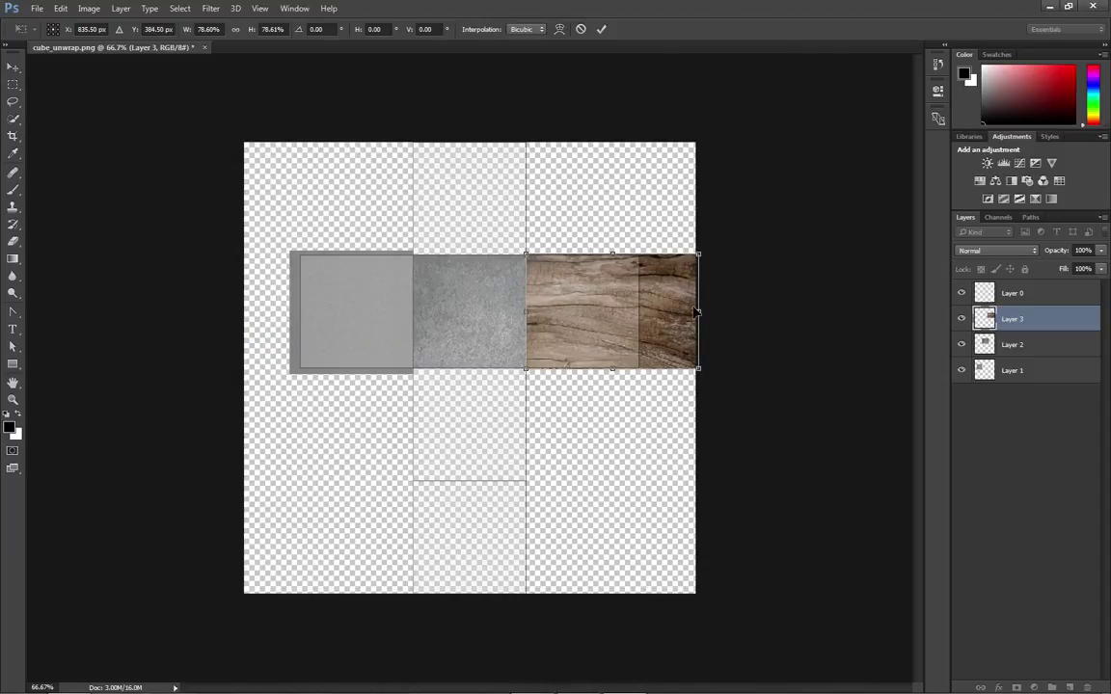
key(Return)
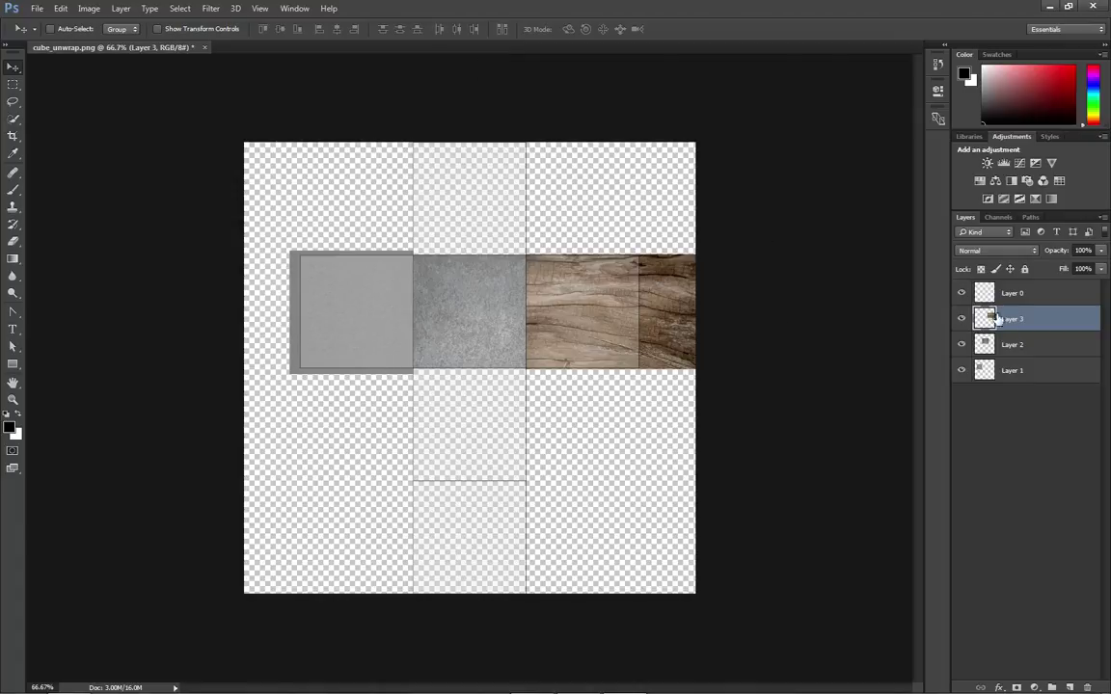
- Move the steel layer to the net's lowest face and place a duplicate of the wood layer over the left arm's face
click(1061, 372)
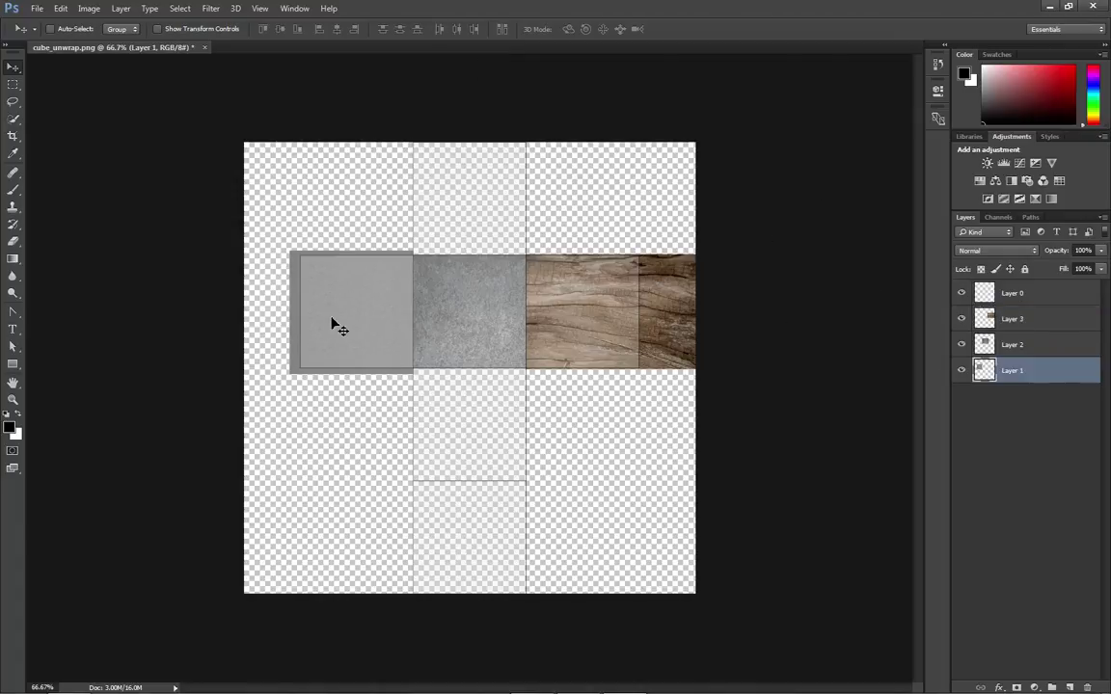
drag(362, 325, 478, 552)
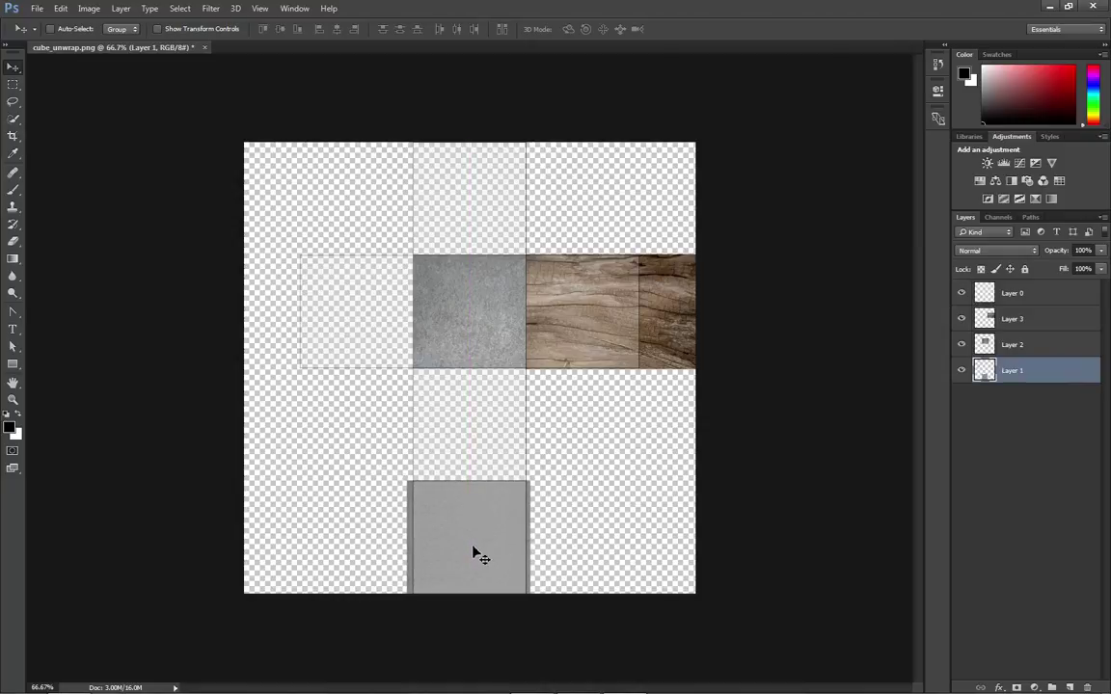
click(1045, 321)
right_click(1046, 323)
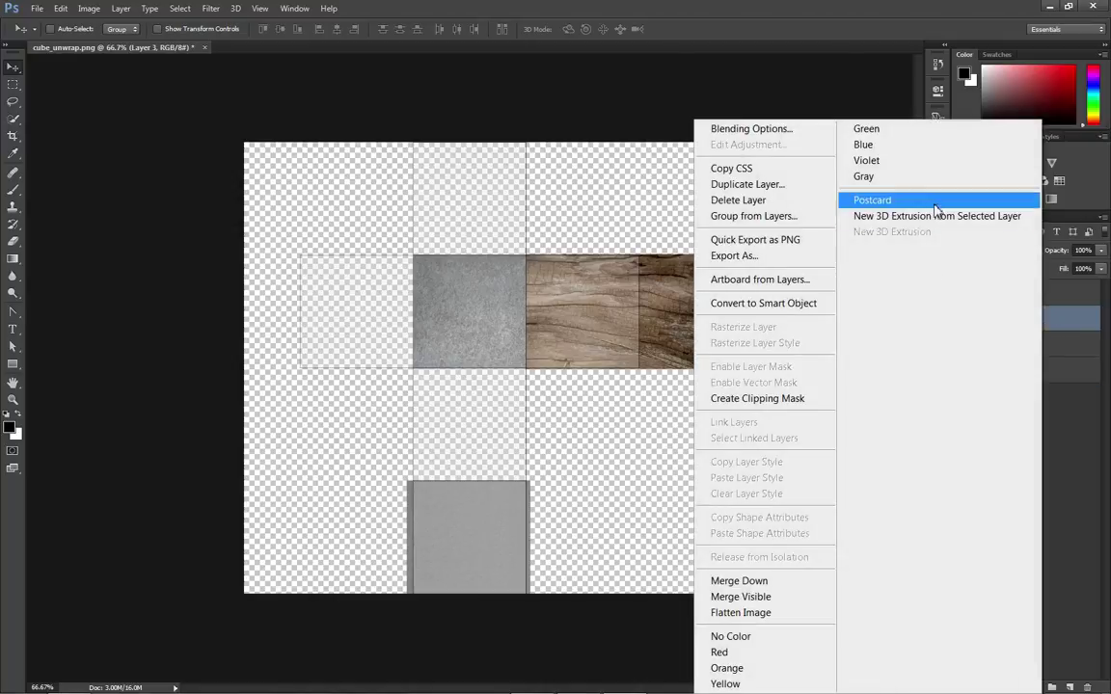
click(748, 184)
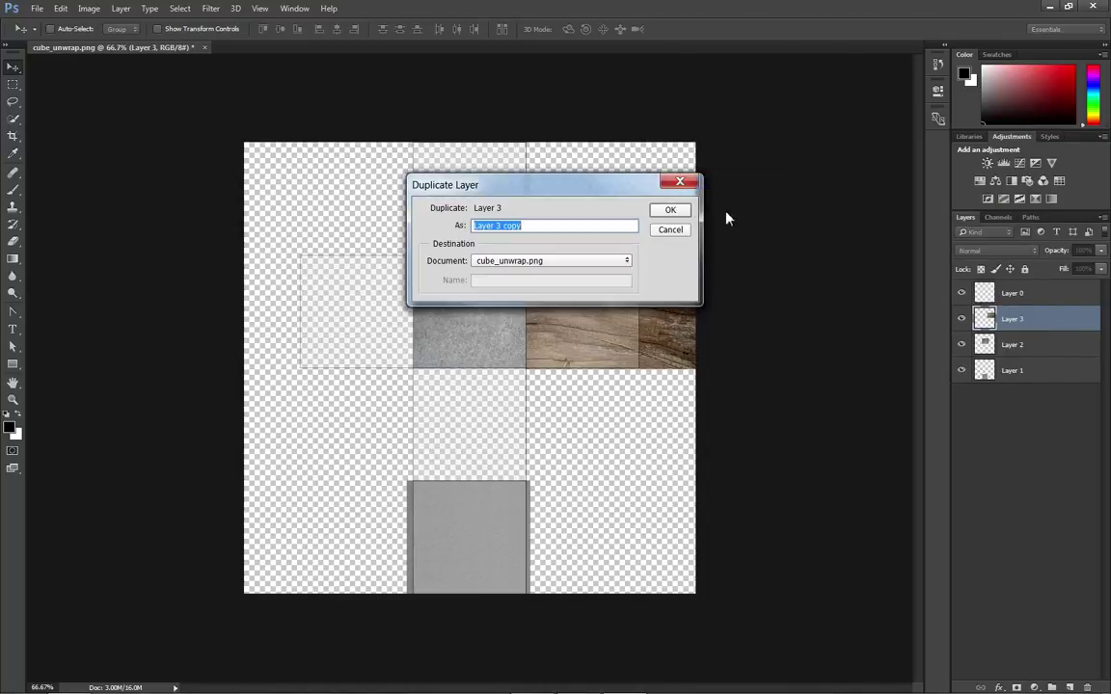
click(675, 211)
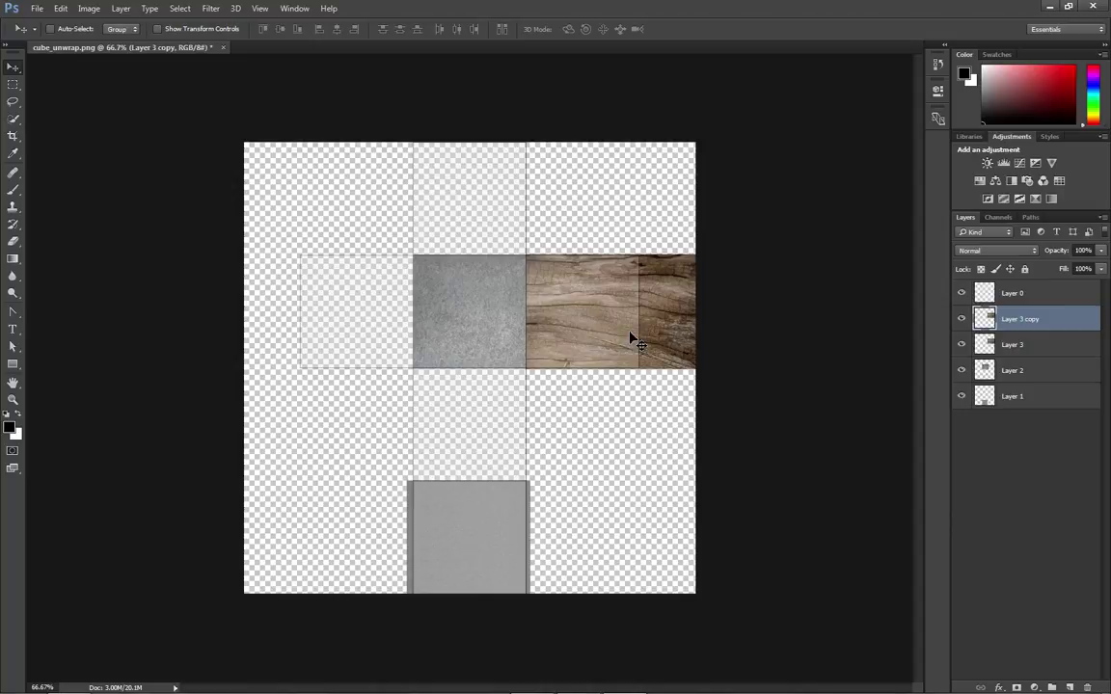
drag(662, 343, 377, 340)
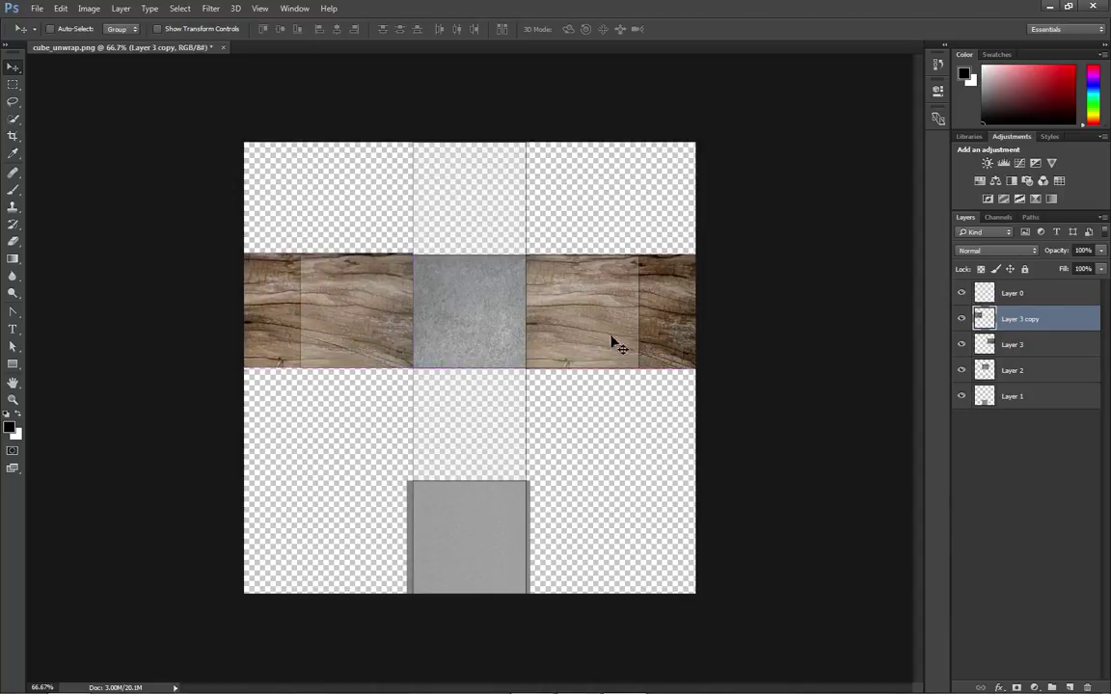
- Duplicate the left arm's wood layer and place the copy over the net's uppermost face
right_click(1058, 319)
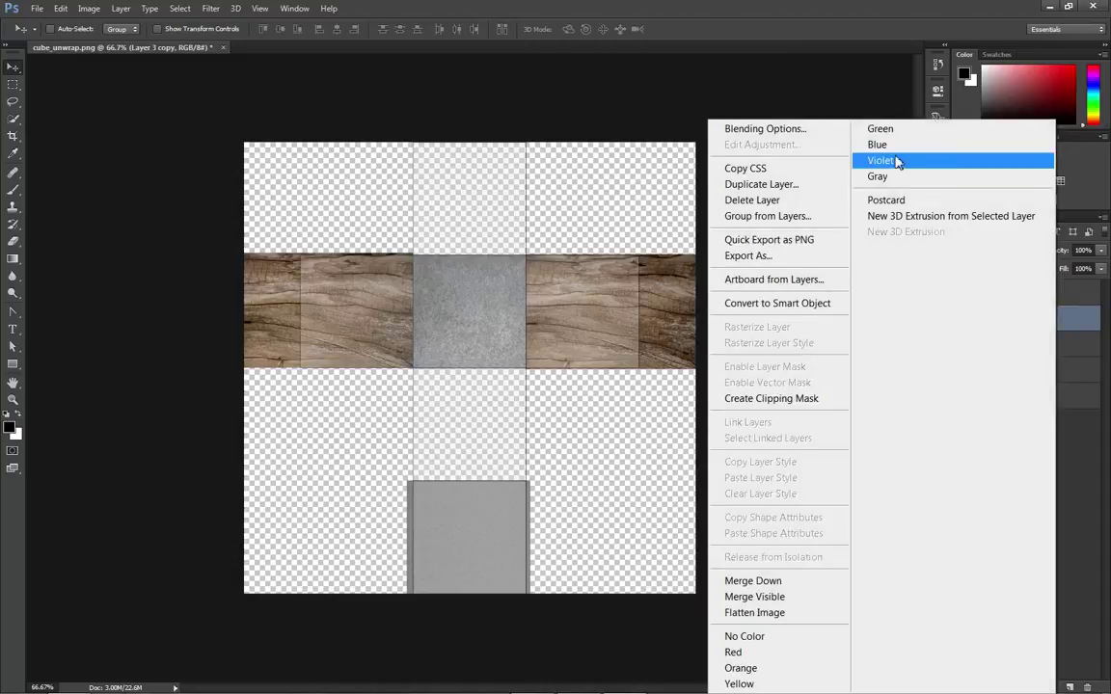
click(806, 186)
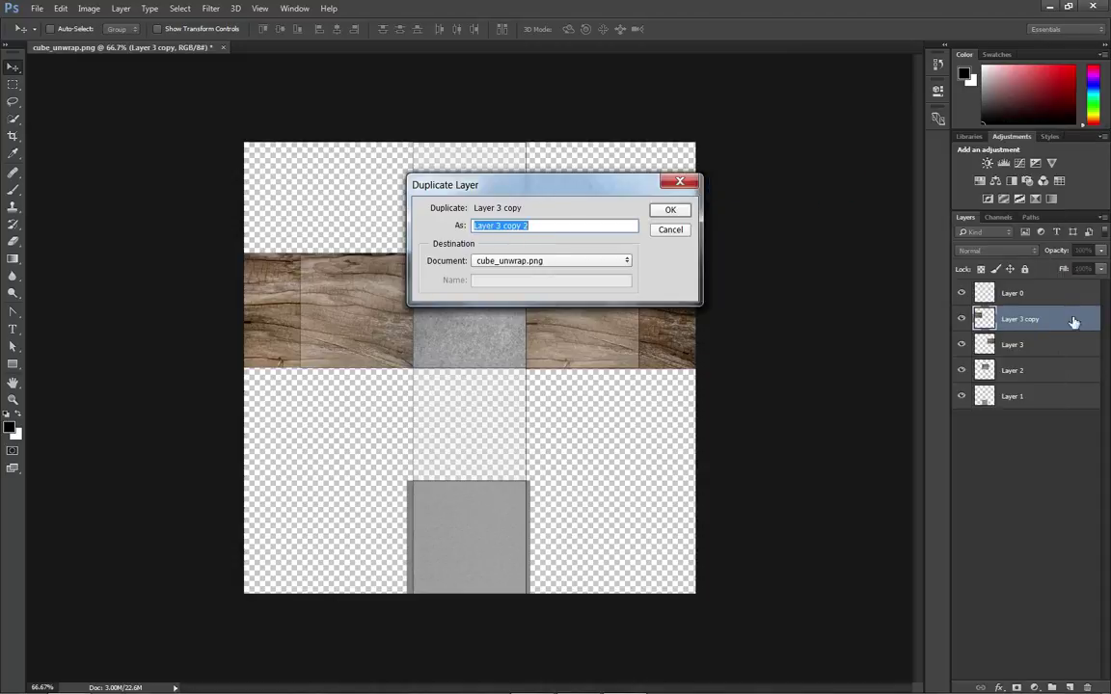
key(Return)
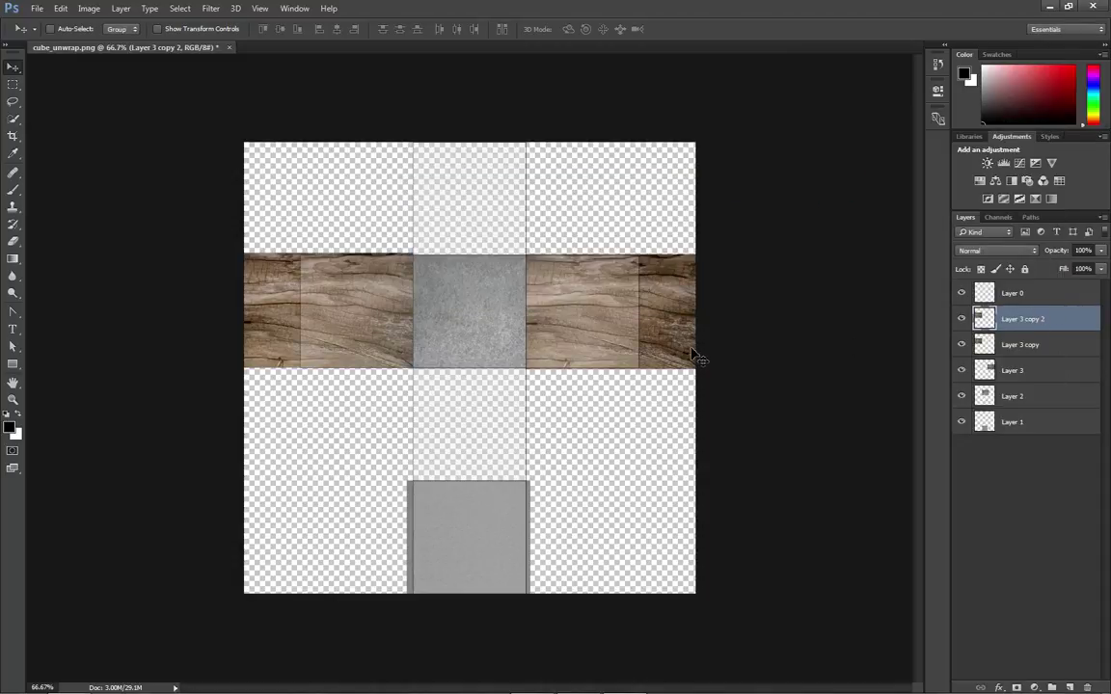
drag(682, 353, 824, 236)
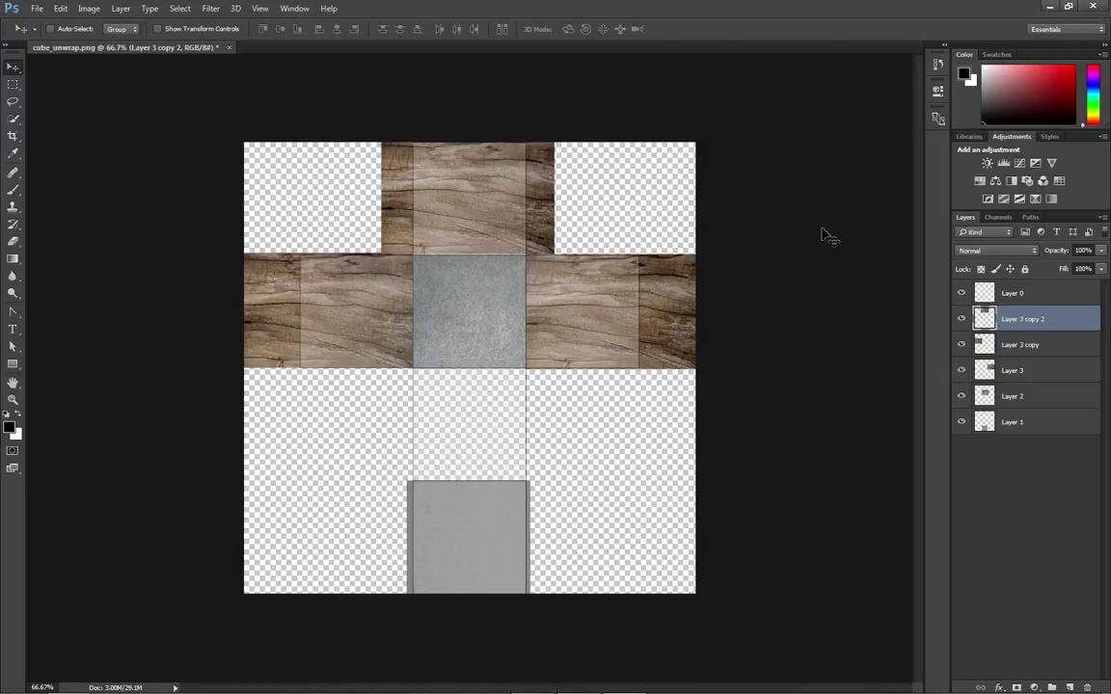
- Duplicate the uppermost wood layer and place the copy over the face directly below the stone face
right_click(1059, 319)
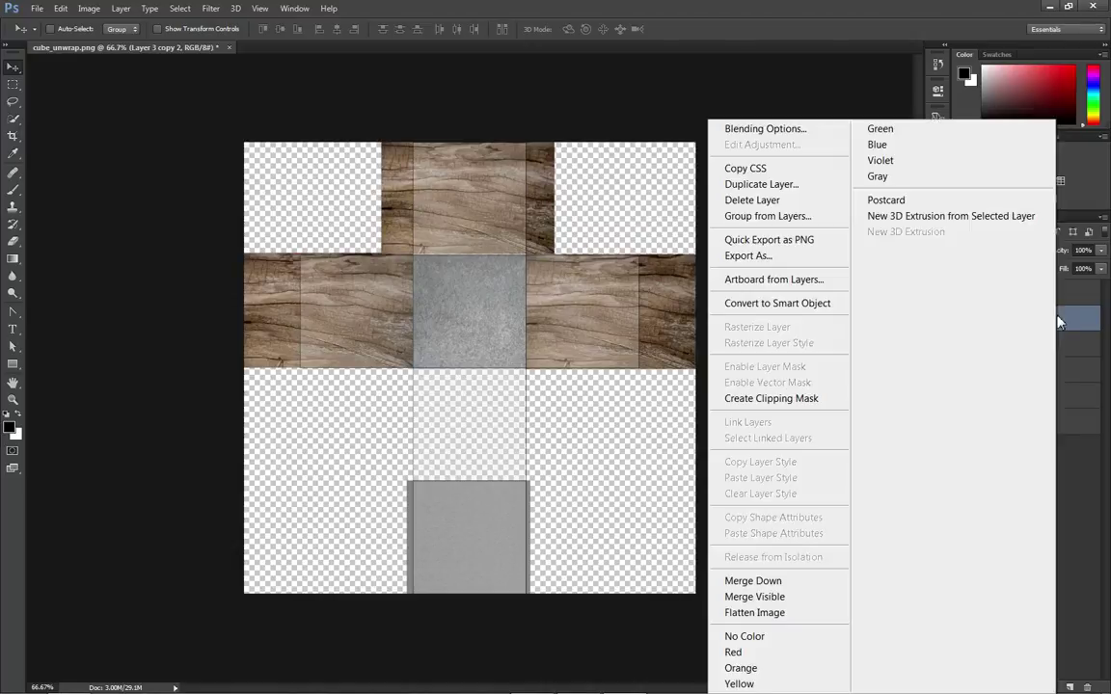
click(803, 185)
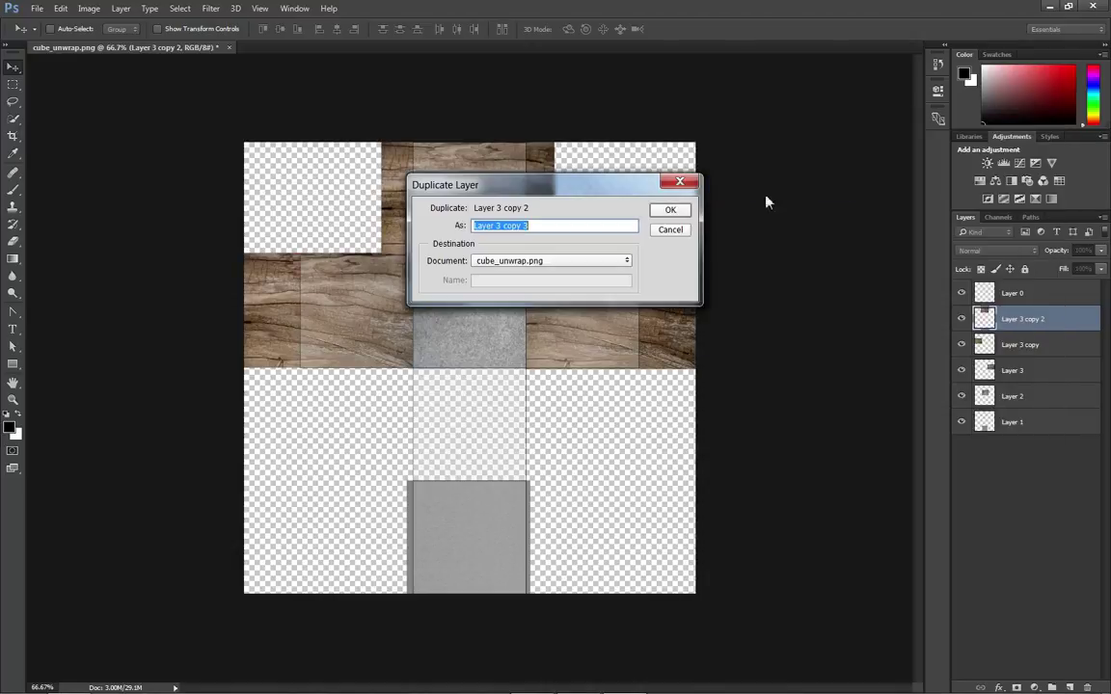
click(664, 208)
drag(543, 207, 548, 430)
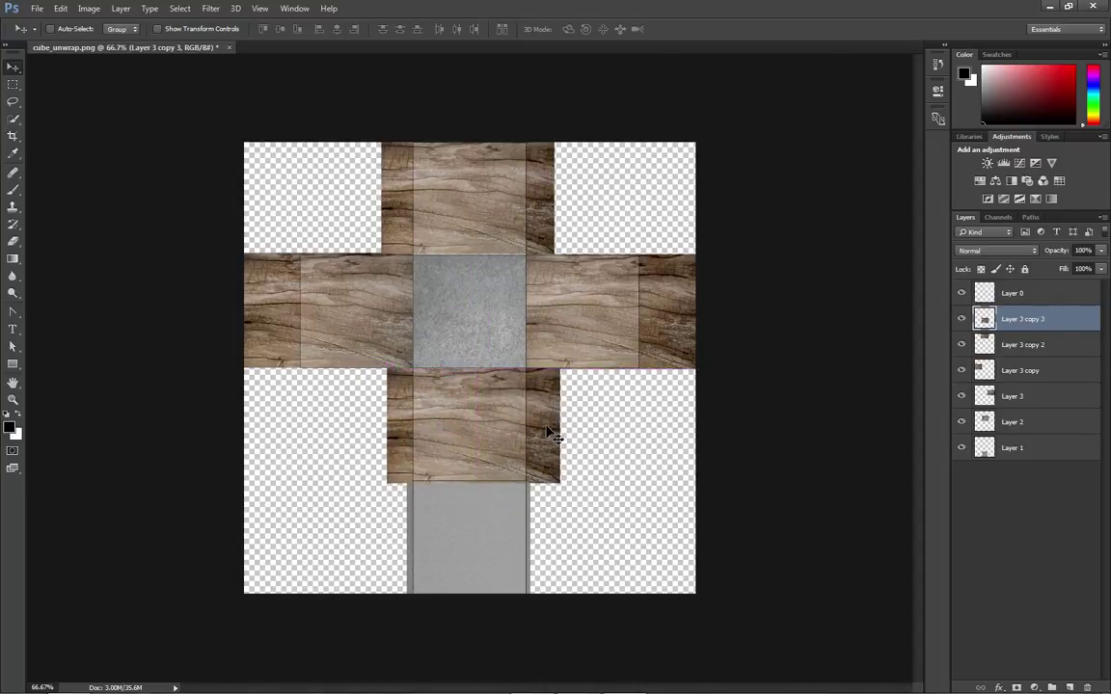
- Nudge the wood layer on the net's uppermost face into alignment and hide the UV layout layer, Layer 0
click(1024, 346)
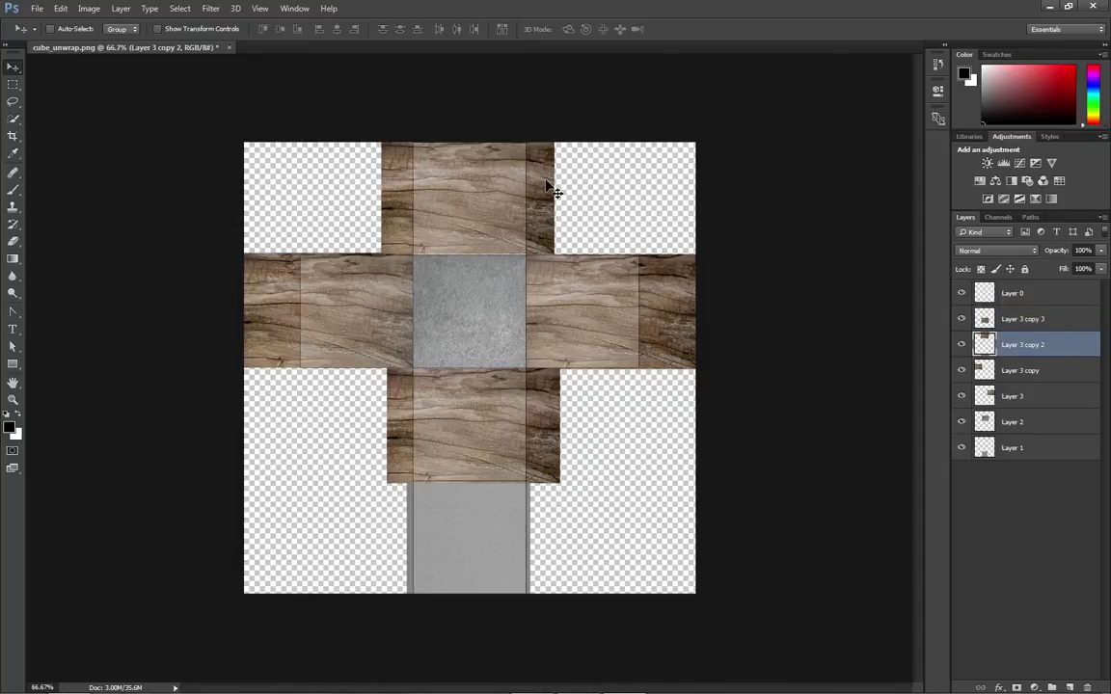
drag(555, 187, 564, 193)
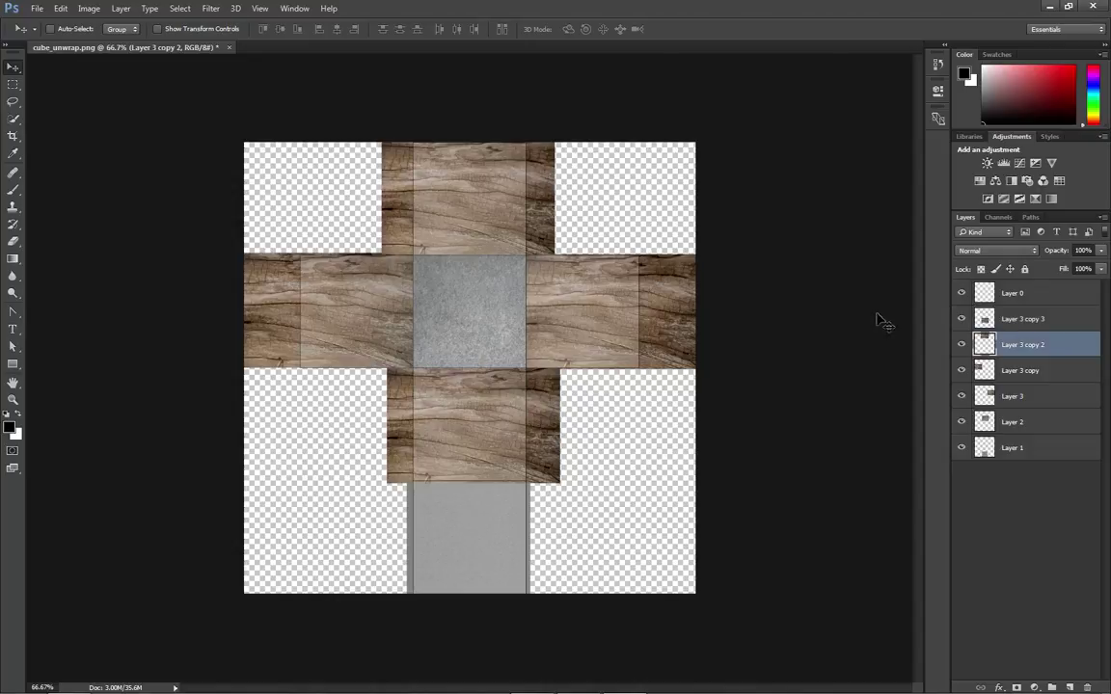
click(962, 294)
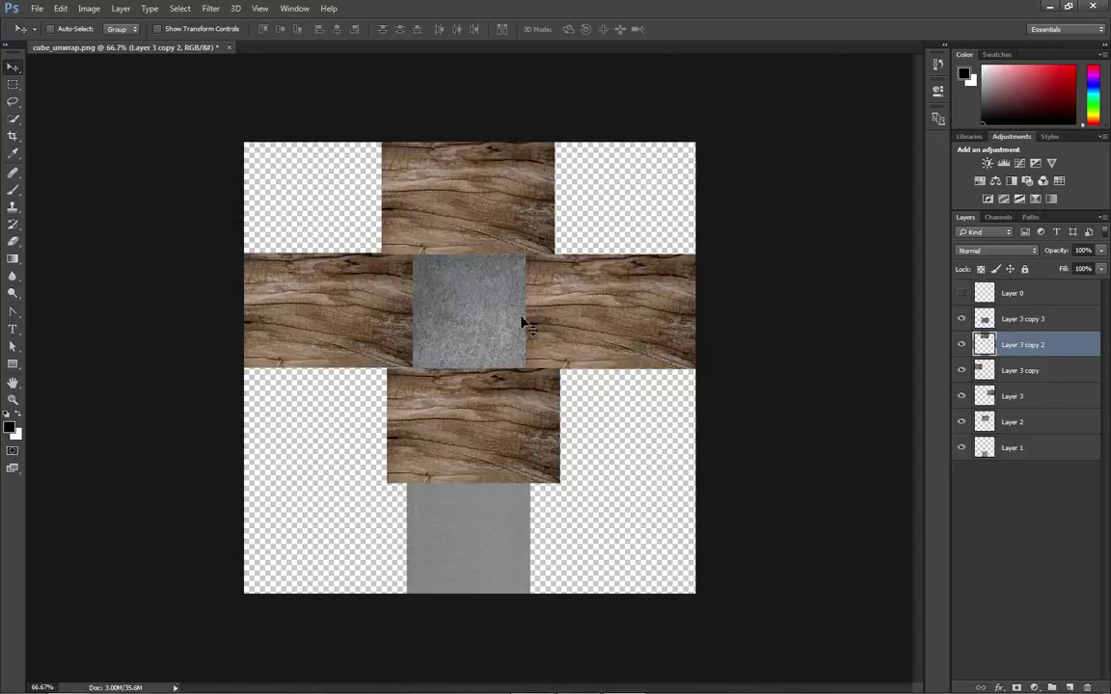
- Save the layered document as a Photoshop file named UV Texture in the UV_Unwrap folder with maximized compatibility
click(1059, 319)
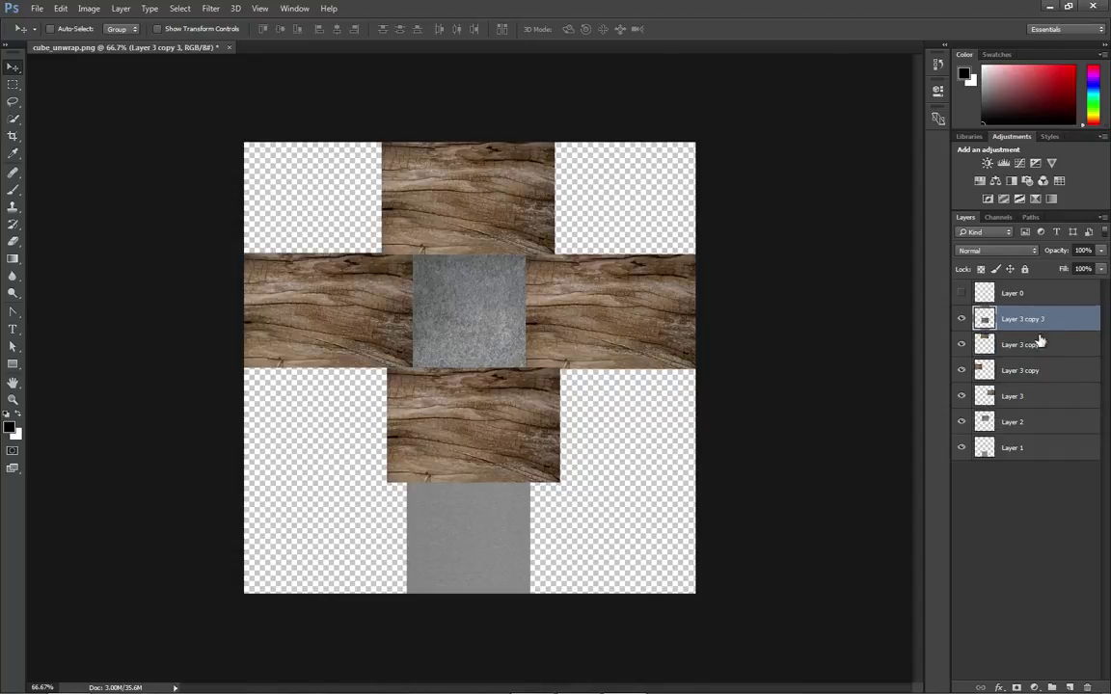
click(36, 9)
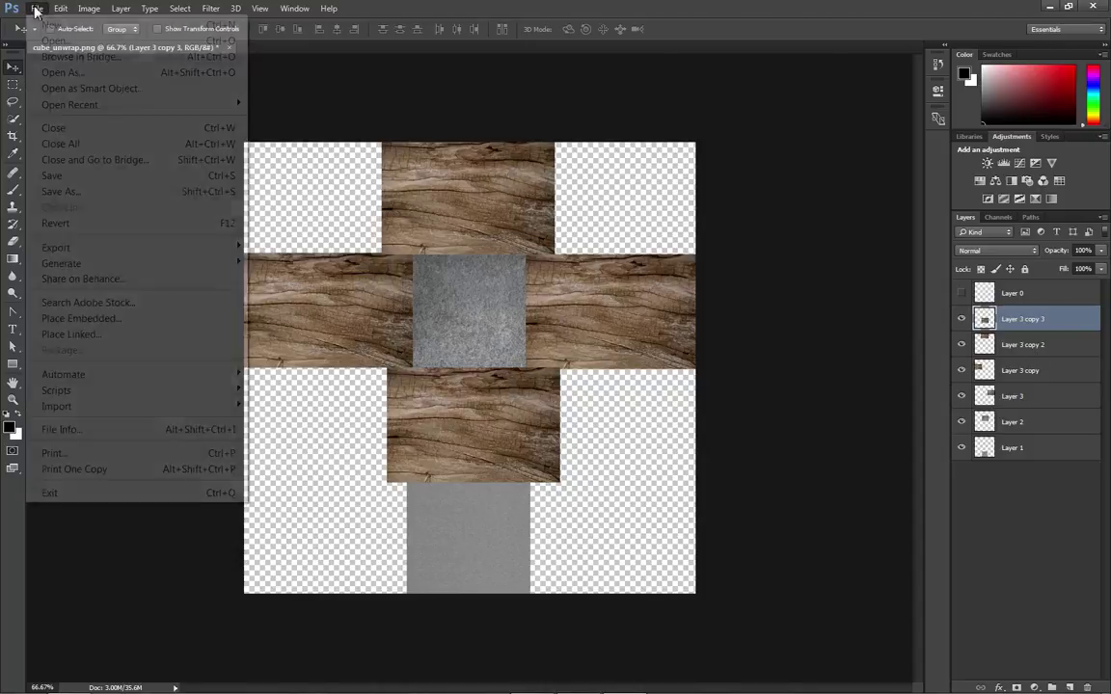
click(72, 180)
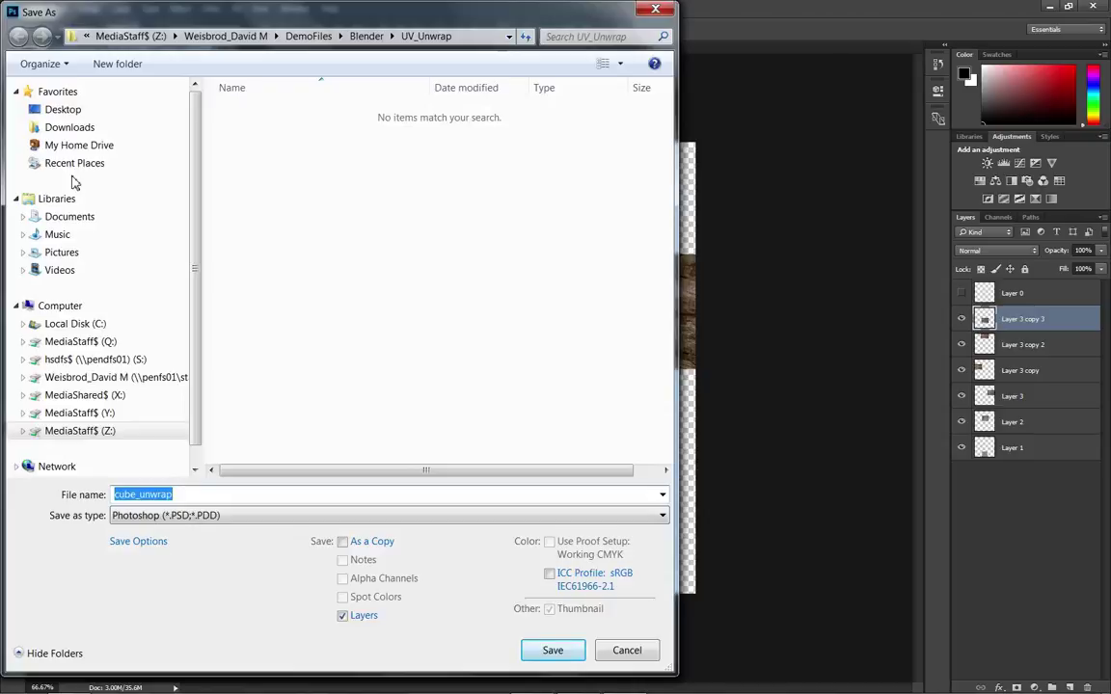
text(UV Texture)
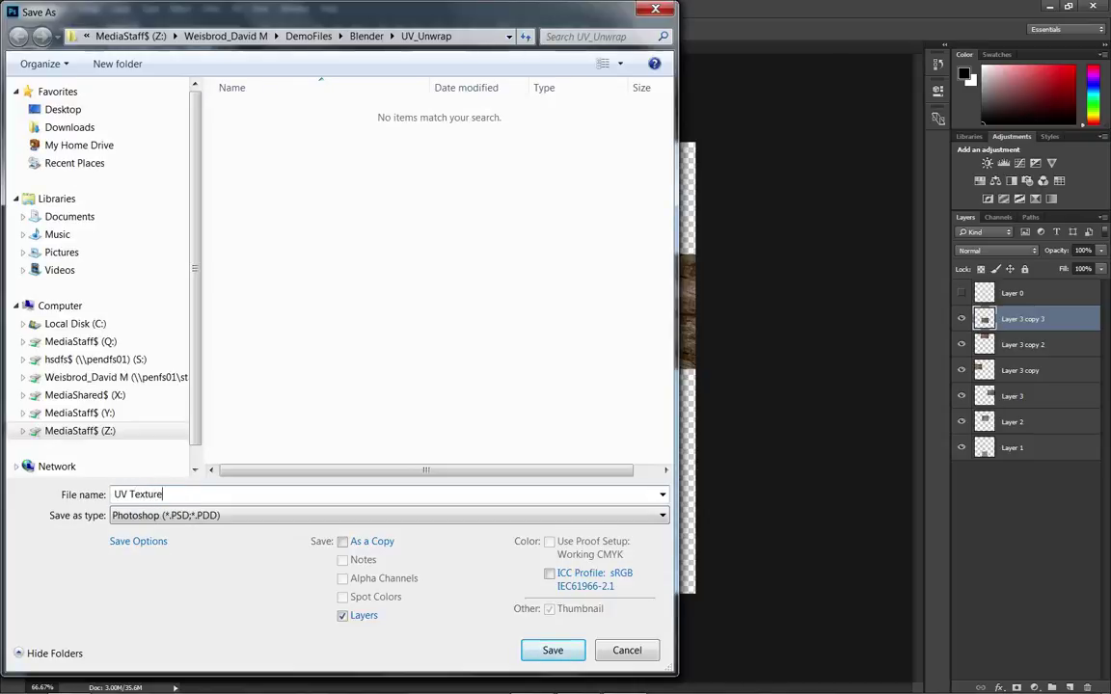
key(Return)
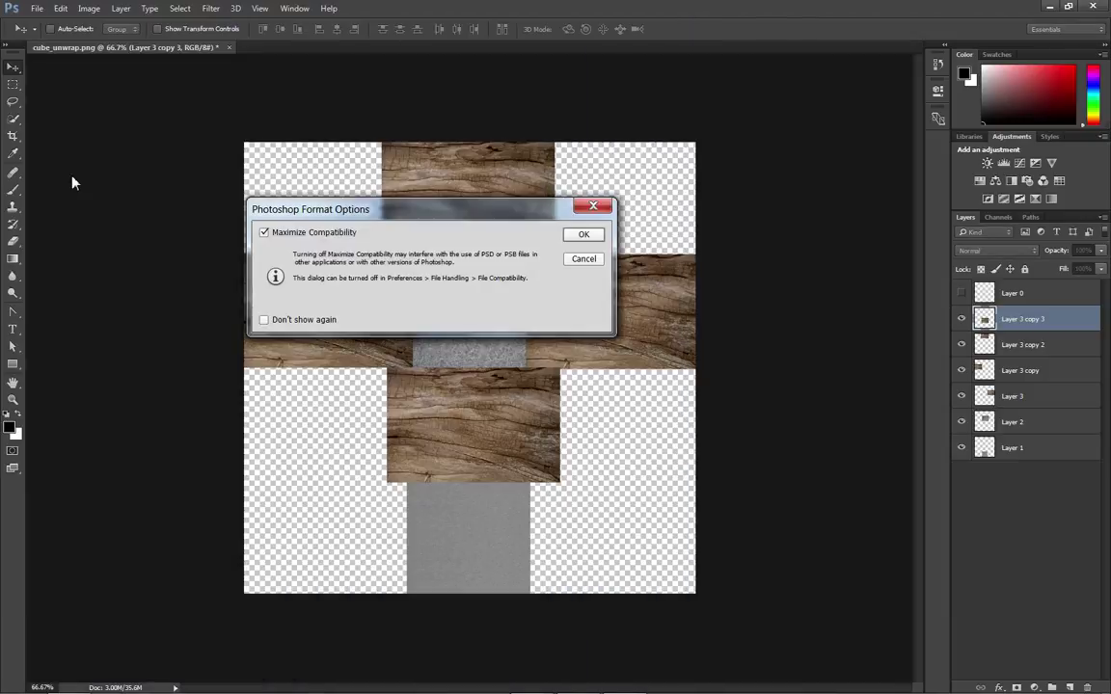
key(Return)
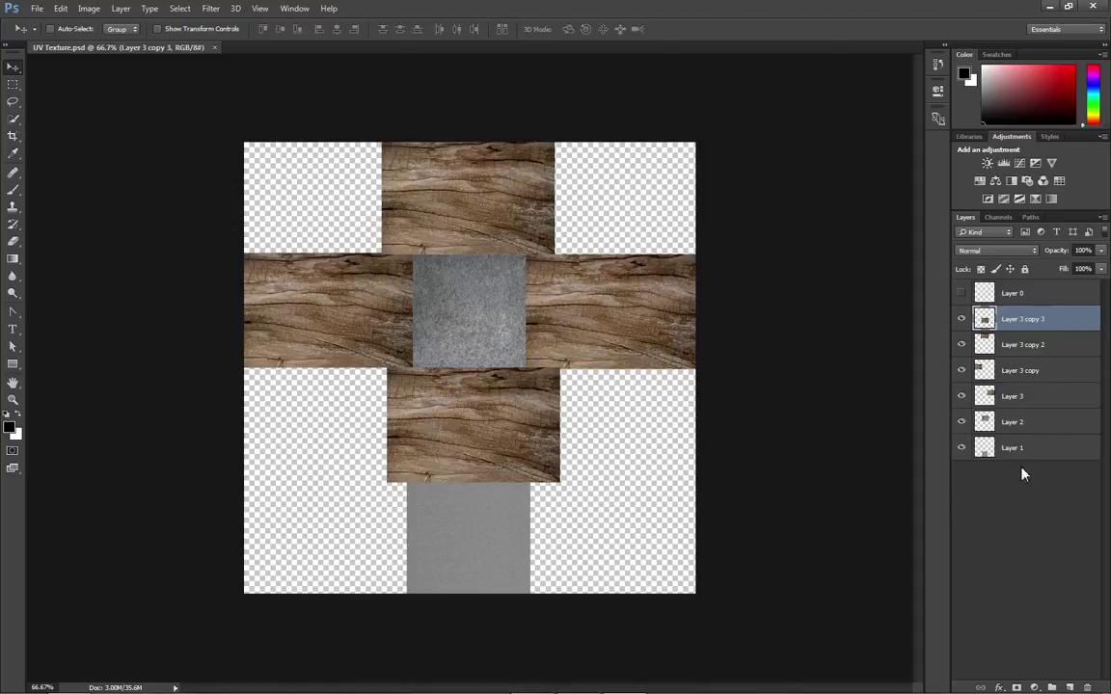
- Save a PNG copy named UV Texture in the same folder with None / Fast compression and no interlacing
click(37, 7)
click(69, 191)
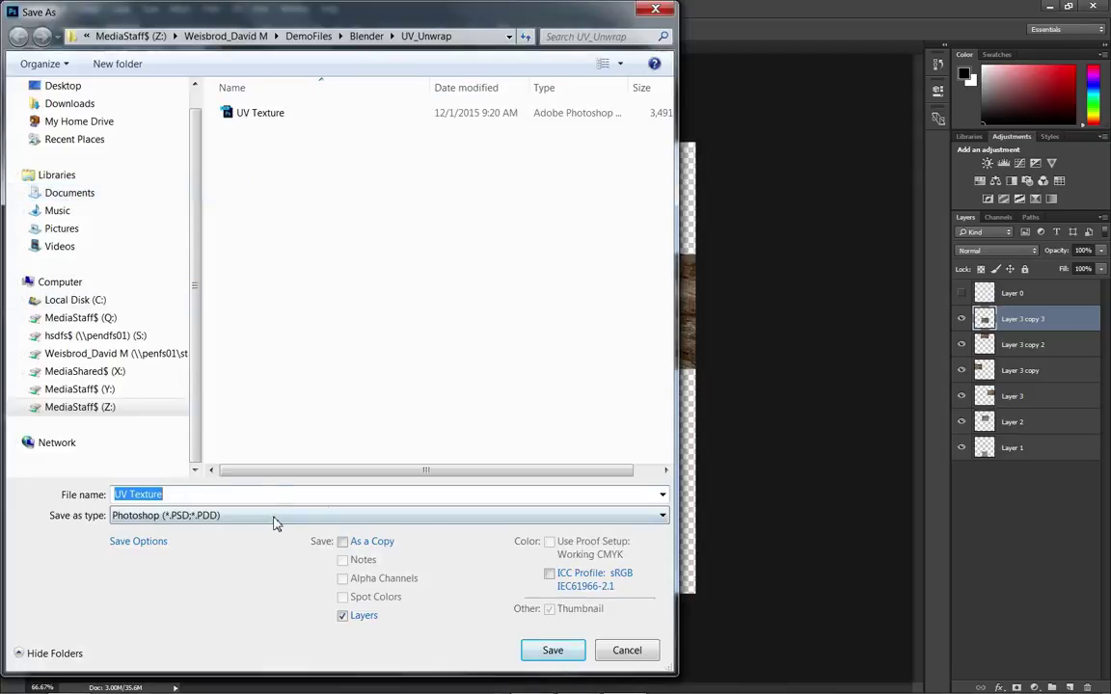
click(275, 516)
click(240, 445)
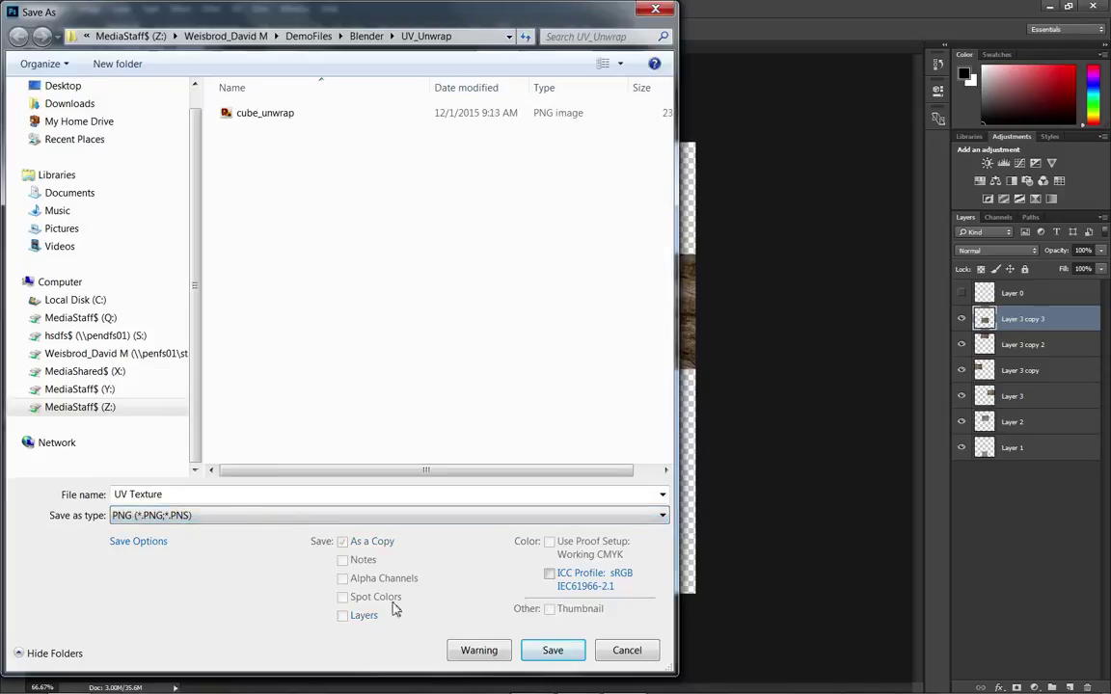
click(552, 651)
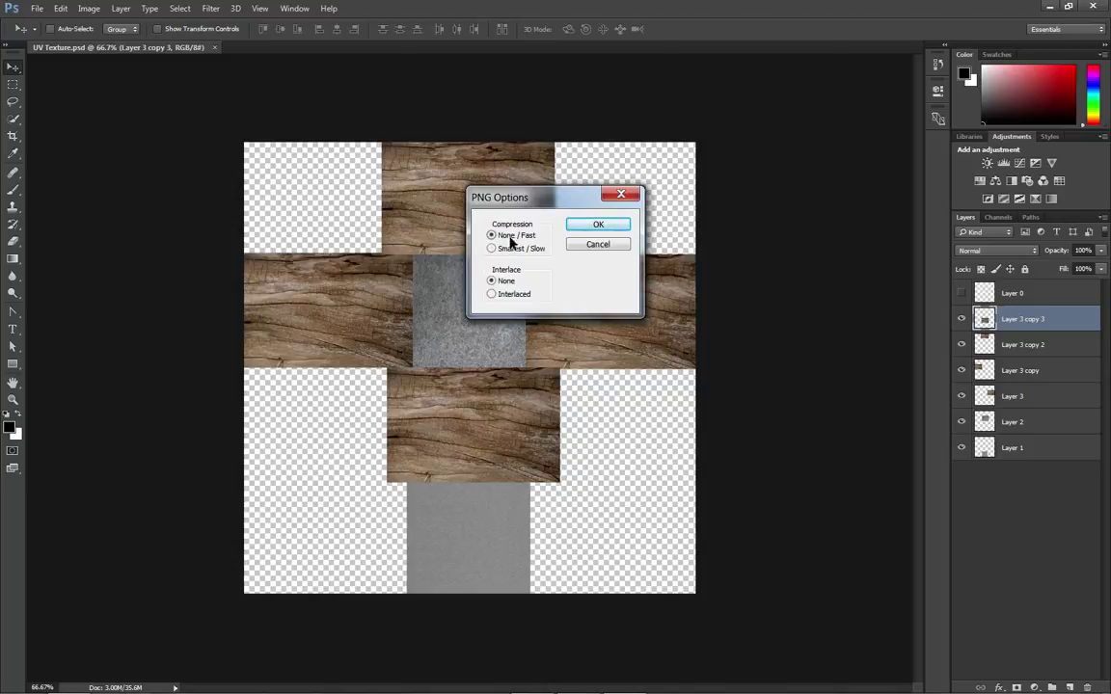
click(598, 228)
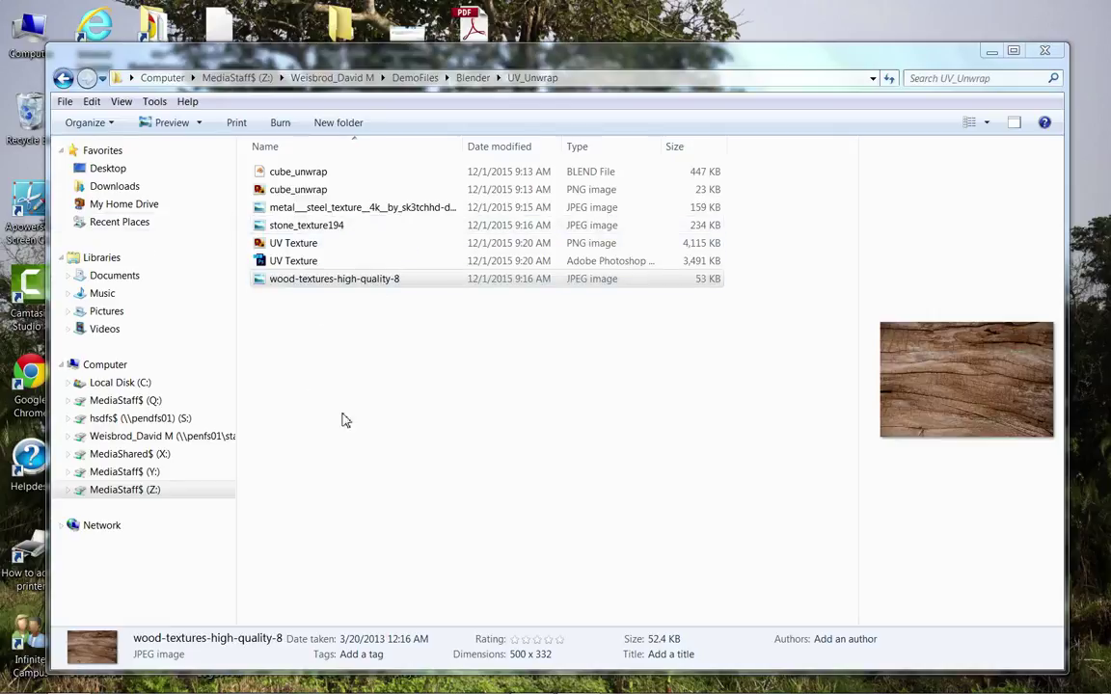
- In Windows Explorer, create a folder named Texture Work Files inside the UV_Unwrap folder
right_click(331, 387)
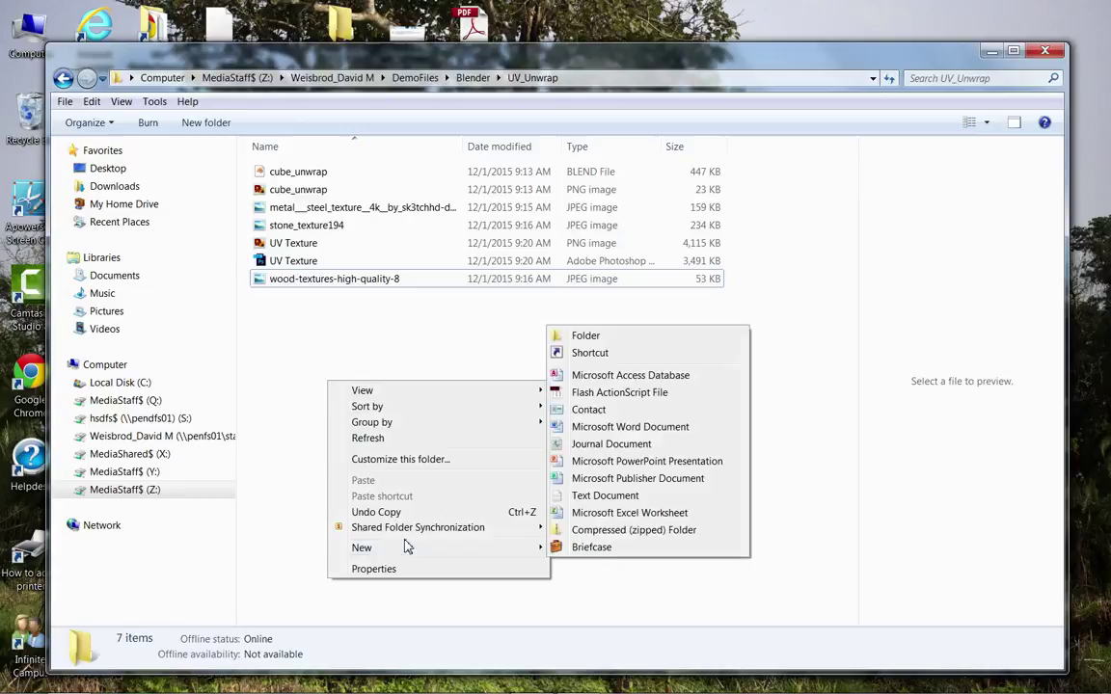
click(662, 336)
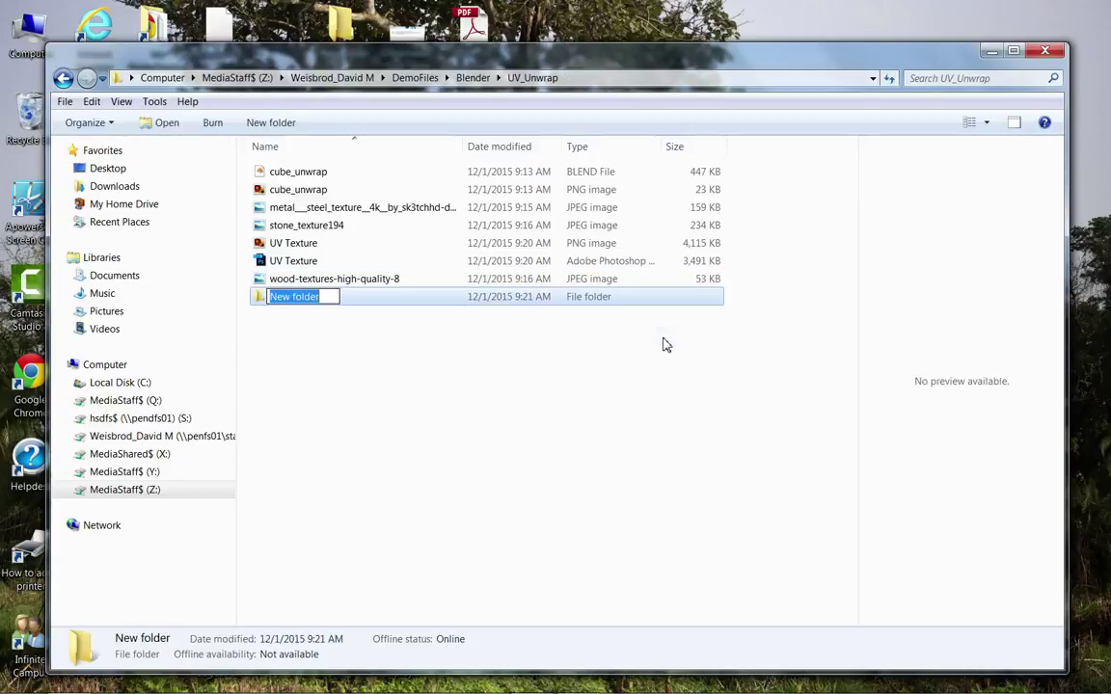
text(Texture Work)
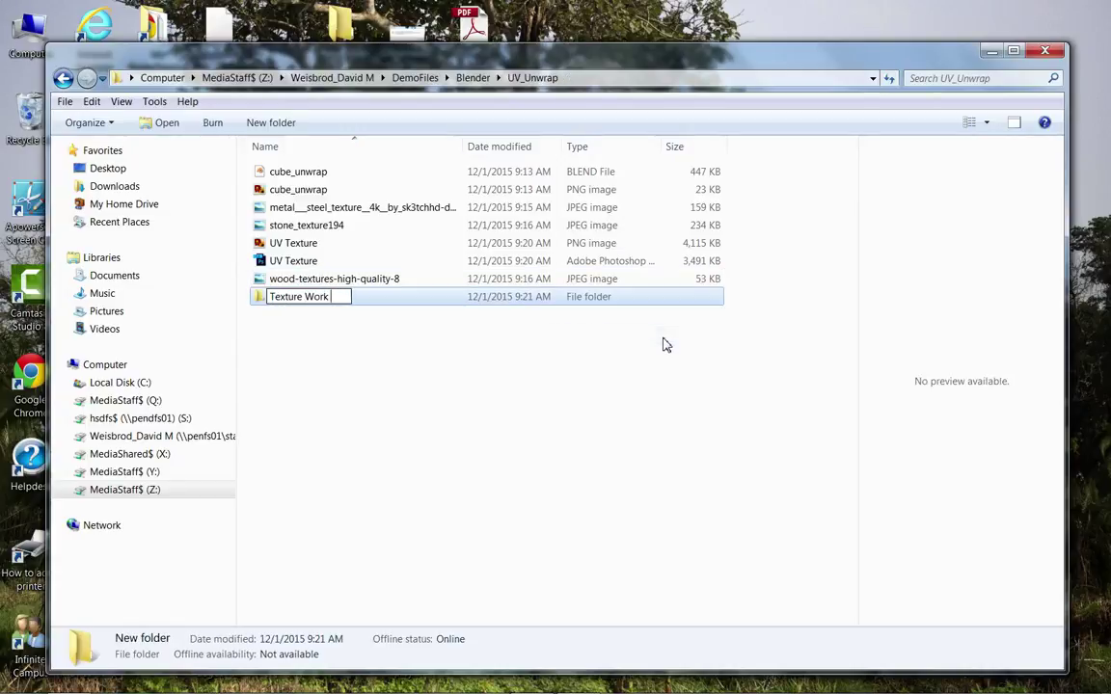
text( Files)
key(Return)
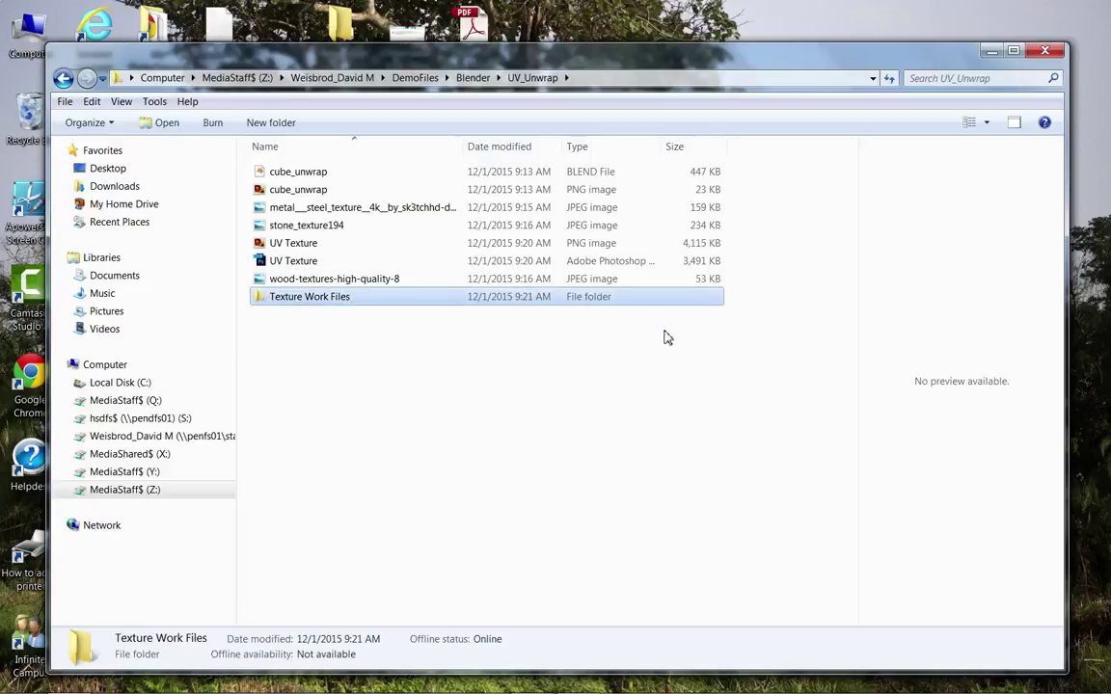
- Move the wood, stone and steel images, the UV Texture Photoshop file and the cube_unwrap PNG into the Texture Work Files folder
click(328, 279)
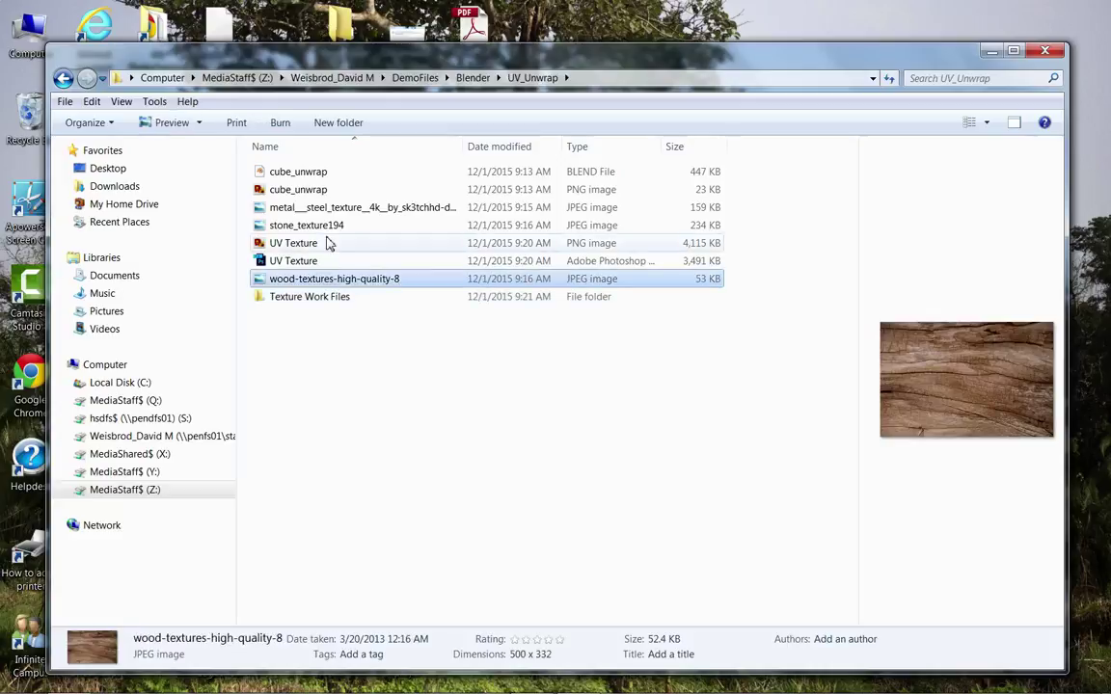
ctrl+click(314, 262)
ctrl+click(306, 226)
ctrl+click(318, 208)
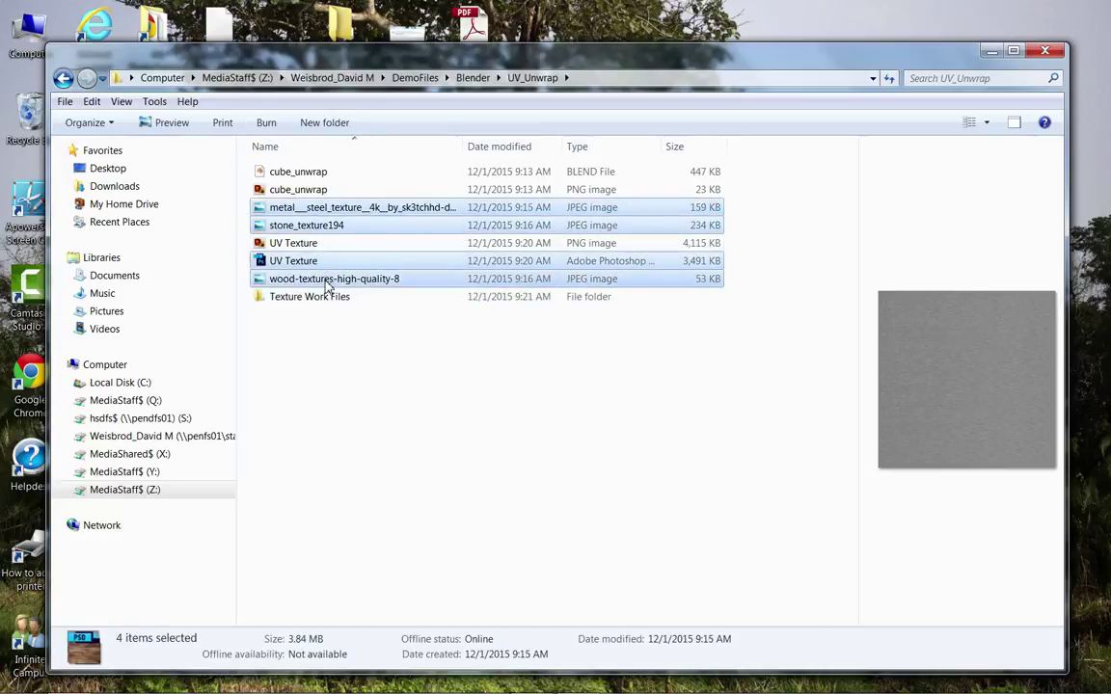
drag(328, 283, 348, 302)
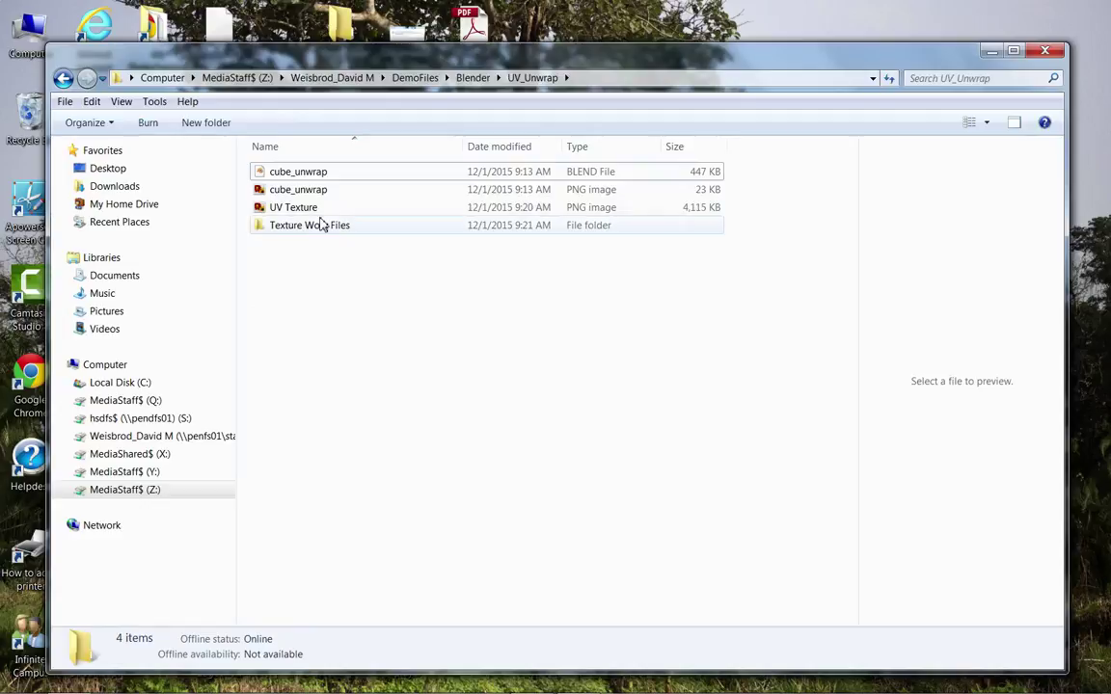
click(290, 189)
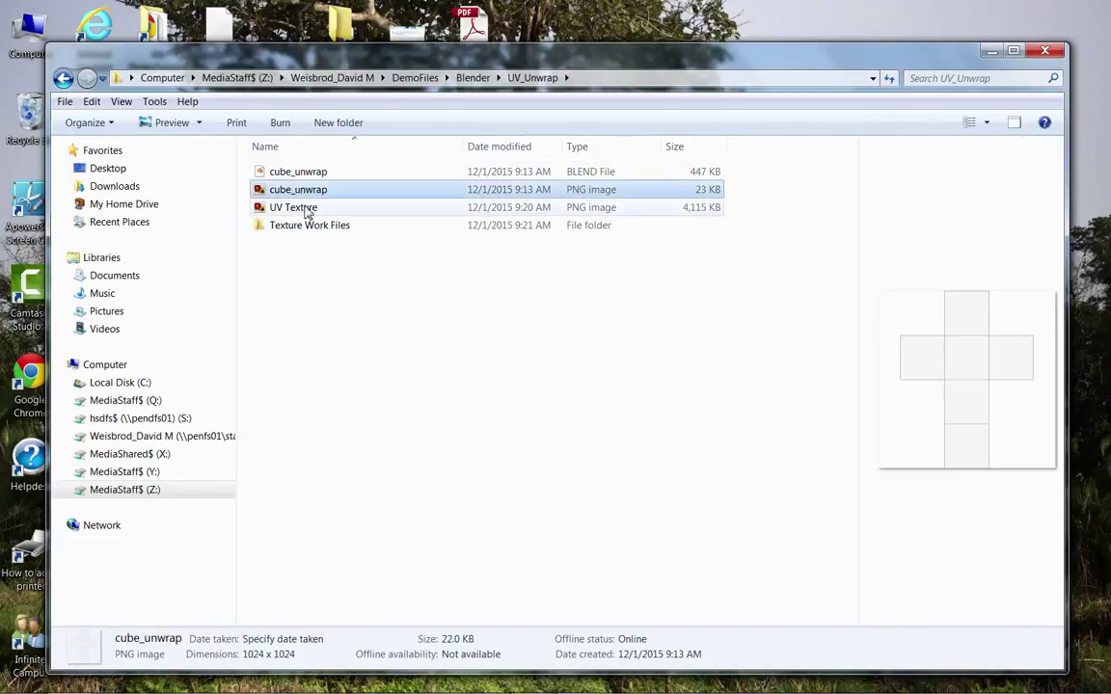
drag(287, 196, 310, 217)
click(308, 191)
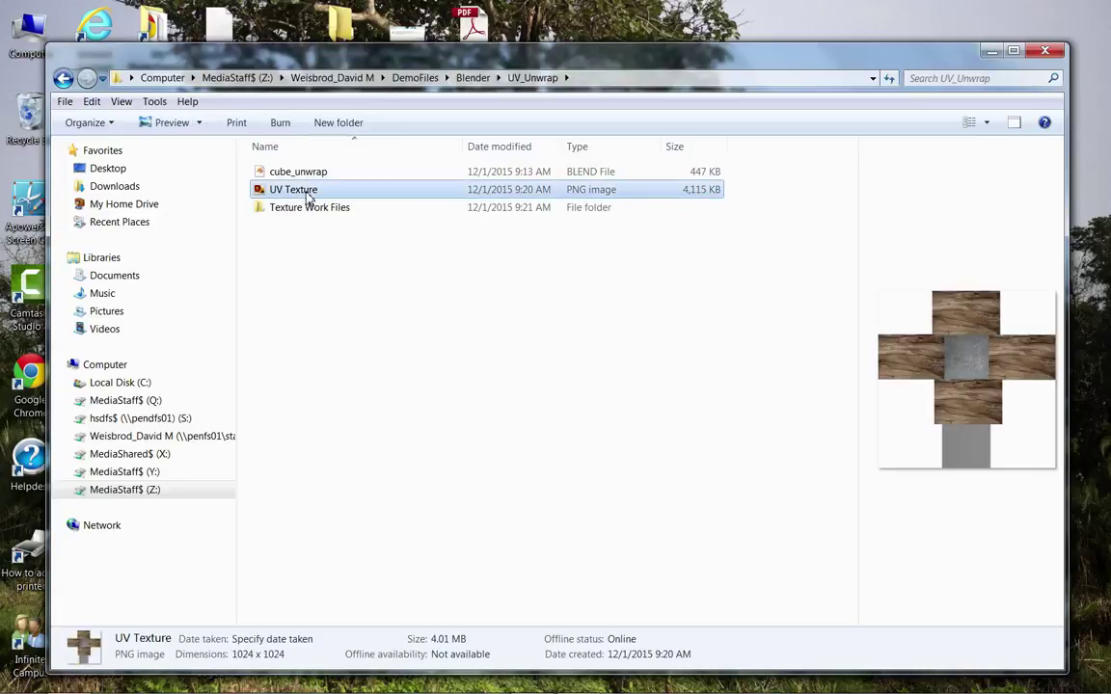
click(309, 191)
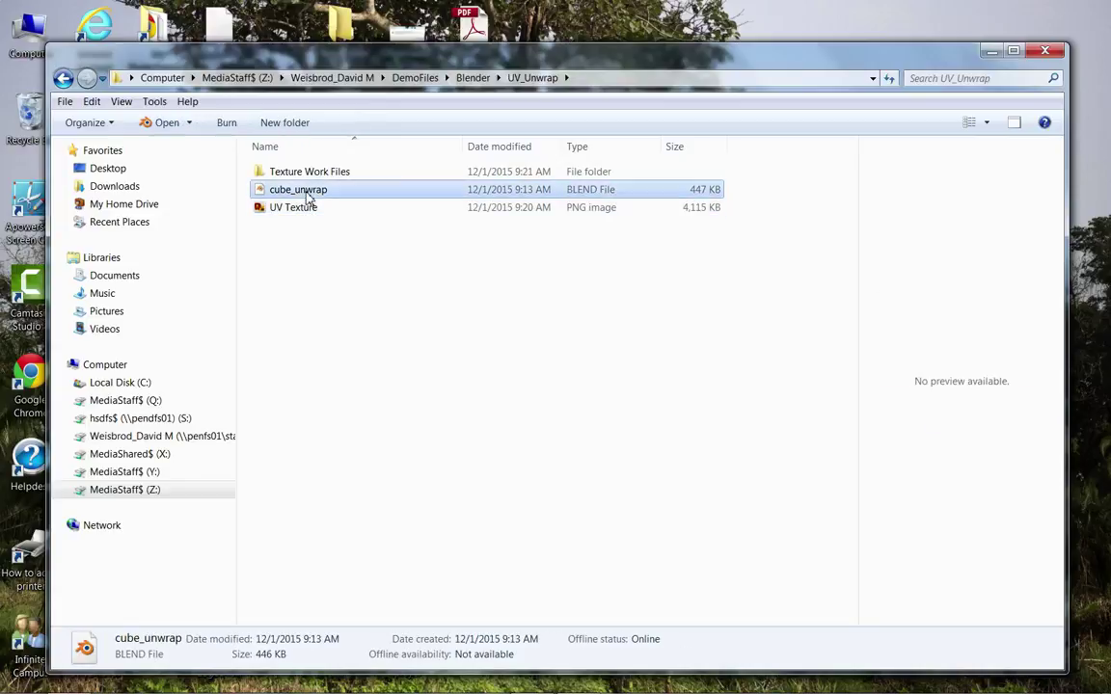
click(309, 209)
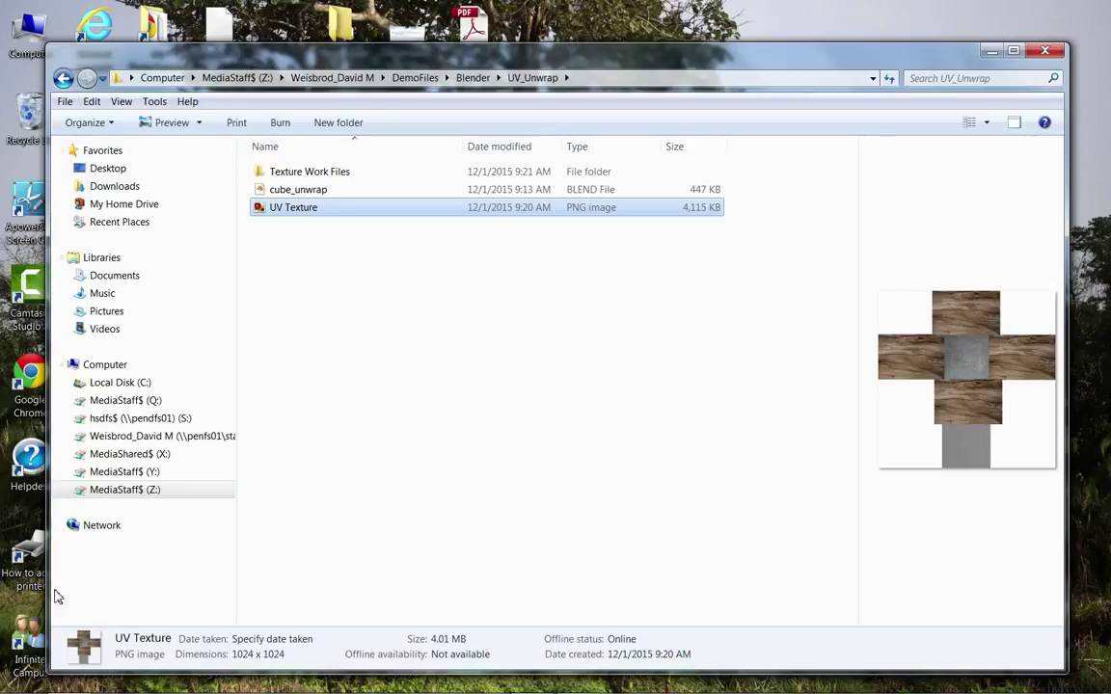
- Switch to Blender, change the screen layout to Default and widen the properties area
mouse_move(58, 686)
mouse_move(534, 683)
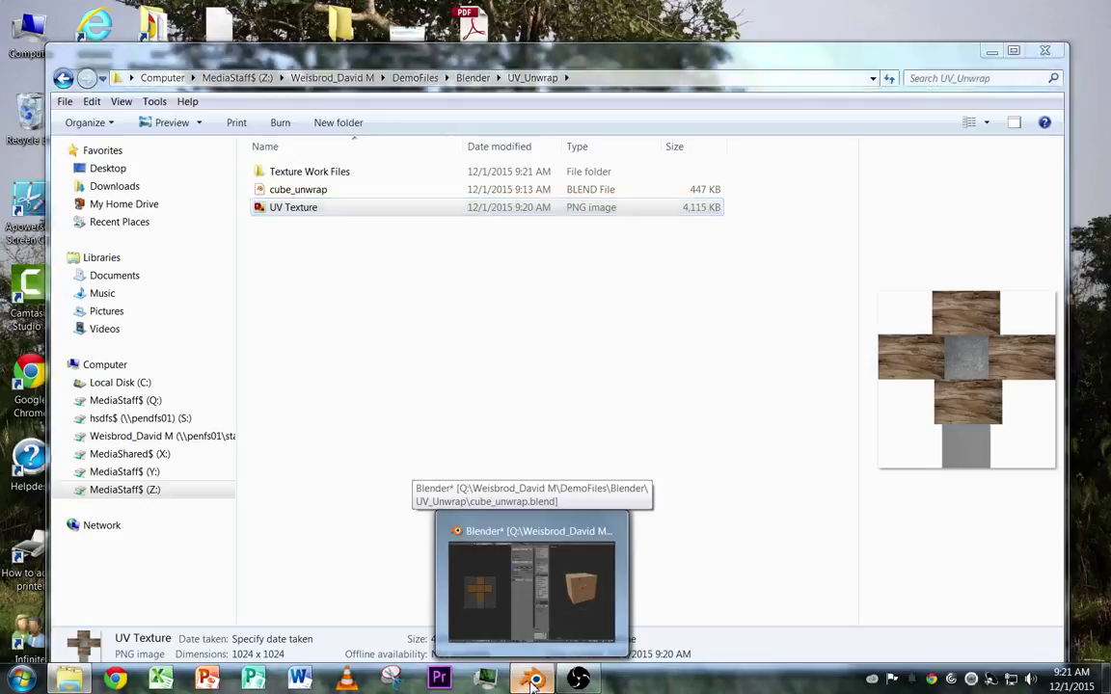
click(534, 681)
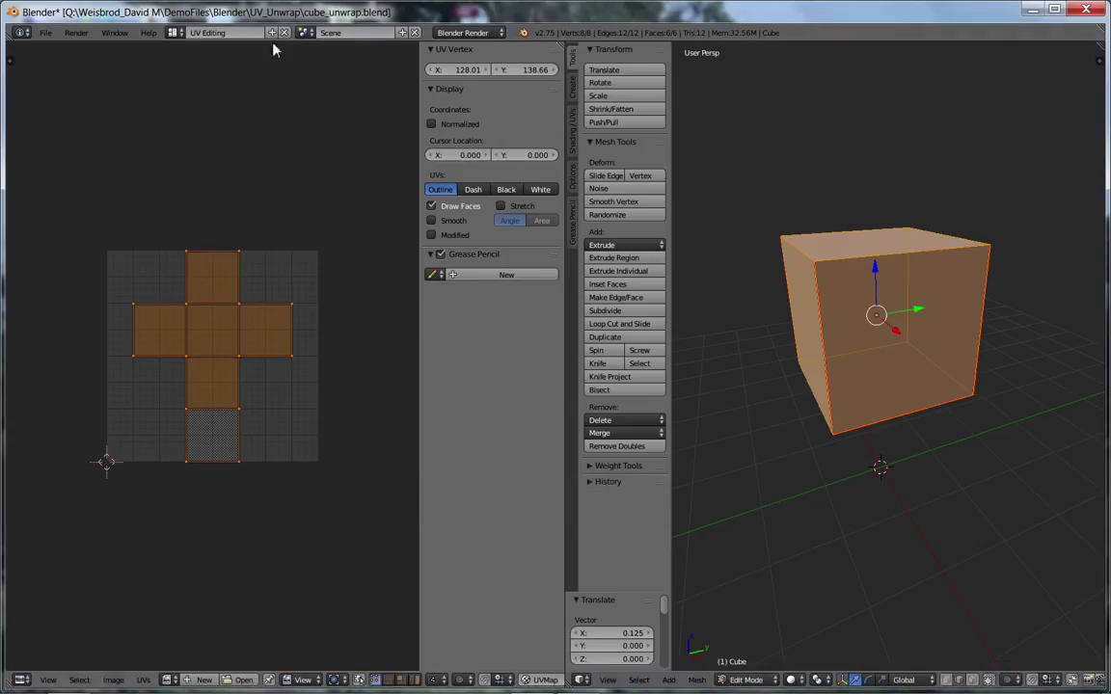
click(175, 33)
click(189, 91)
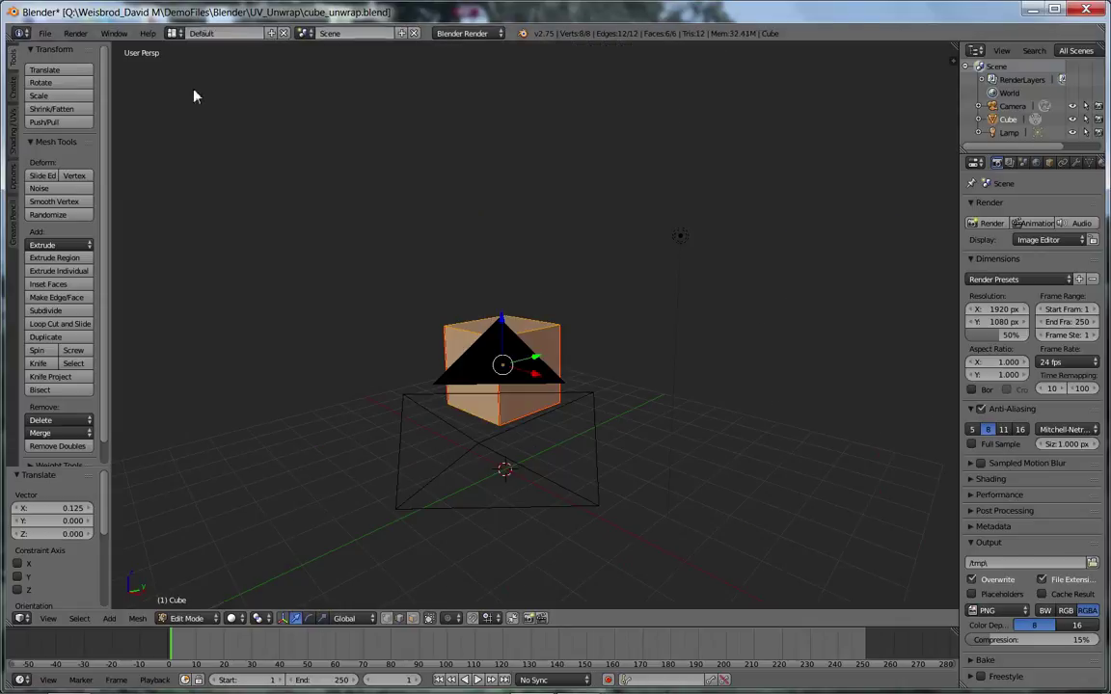
middle_drag(689, 343, 657, 360)
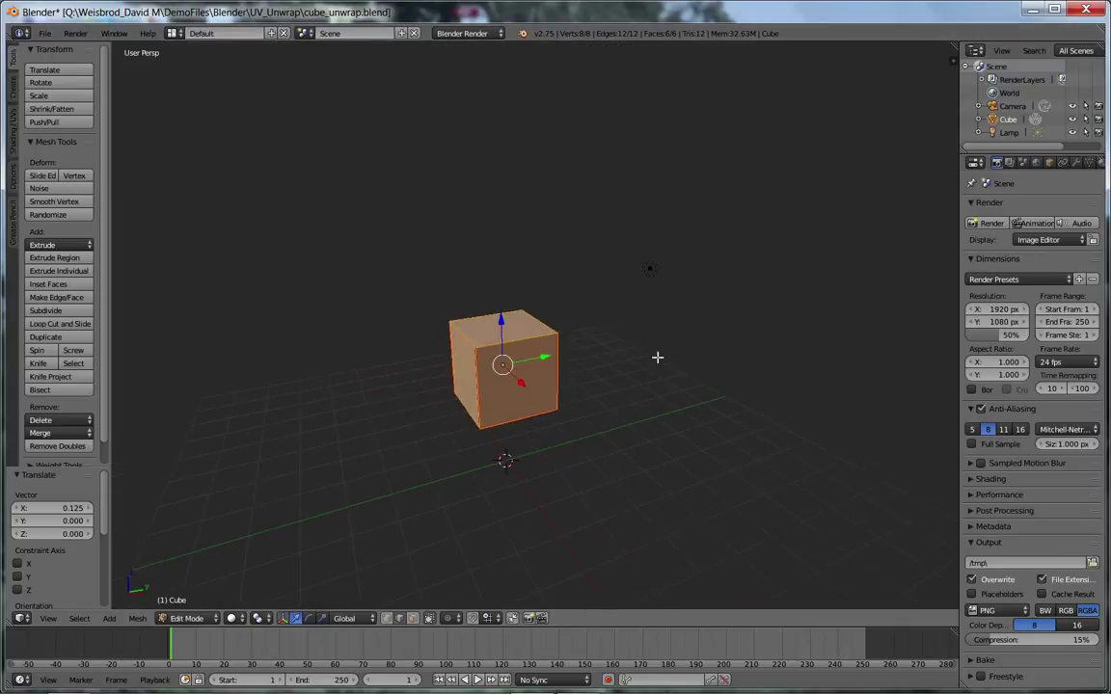
drag(960, 186, 846, 184)
- Set the cube material's texture type to Image or Movie and load UV Texture.png as its image
click(986, 162)
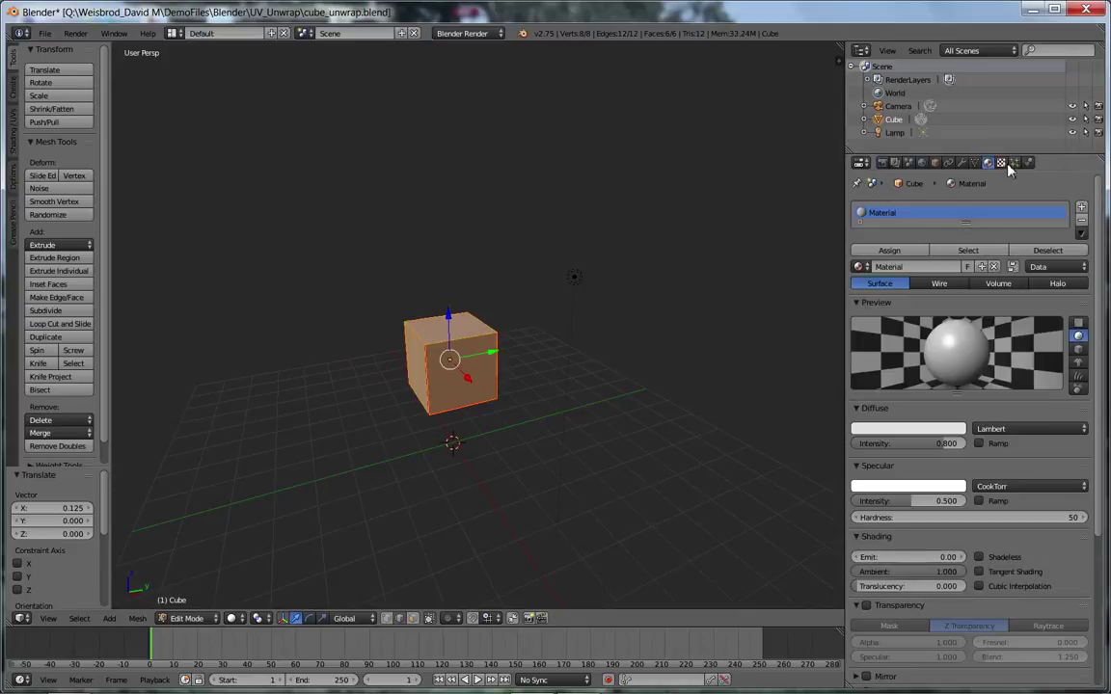
click(1000, 162)
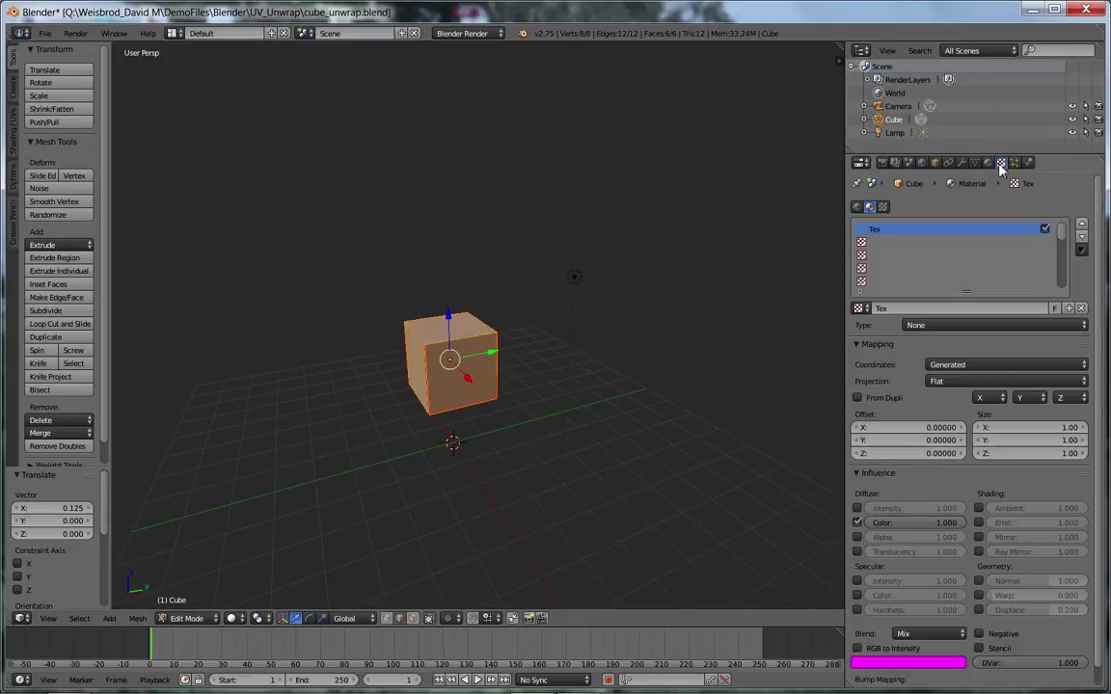
click(995, 331)
click(990, 240)
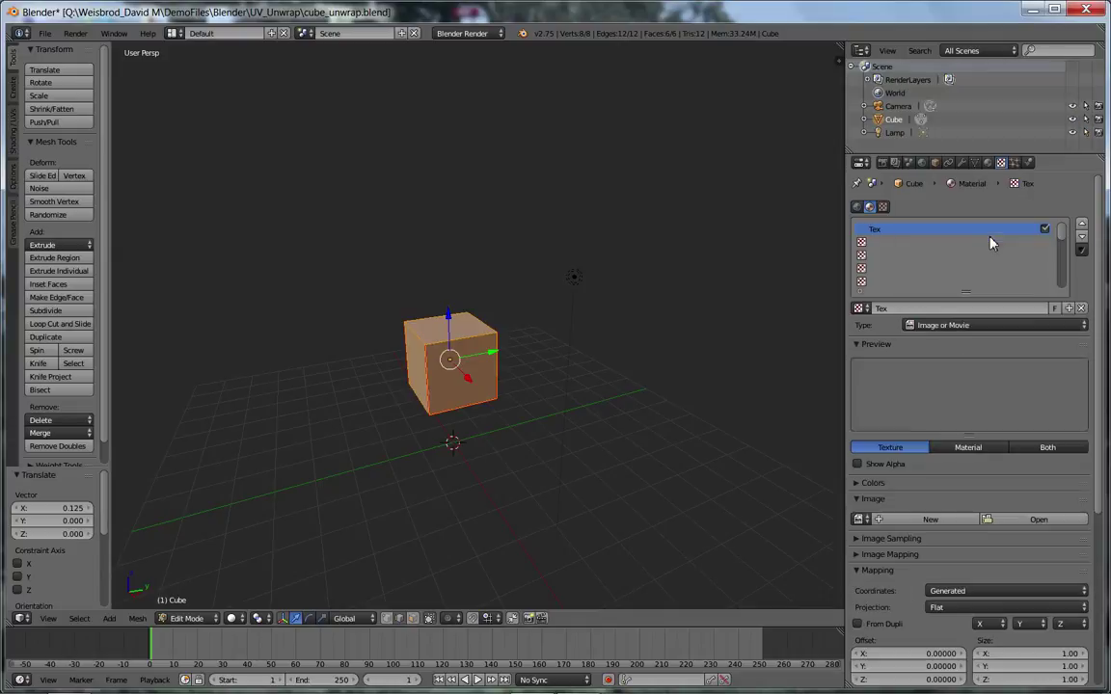
click(990, 521)
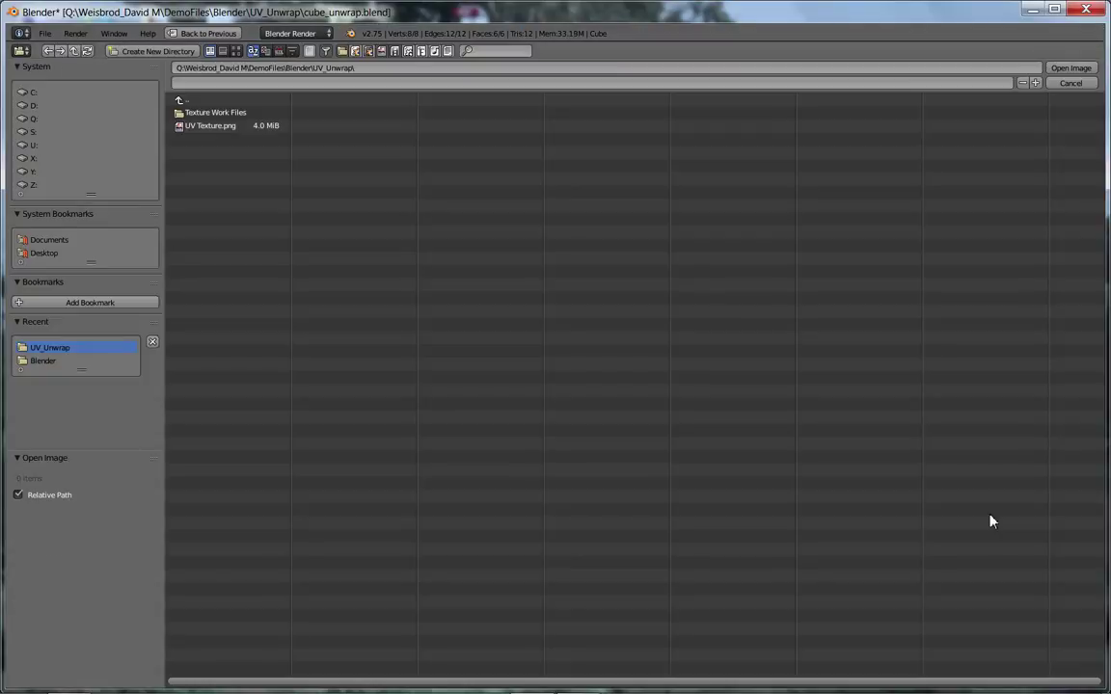
double_click(220, 126)
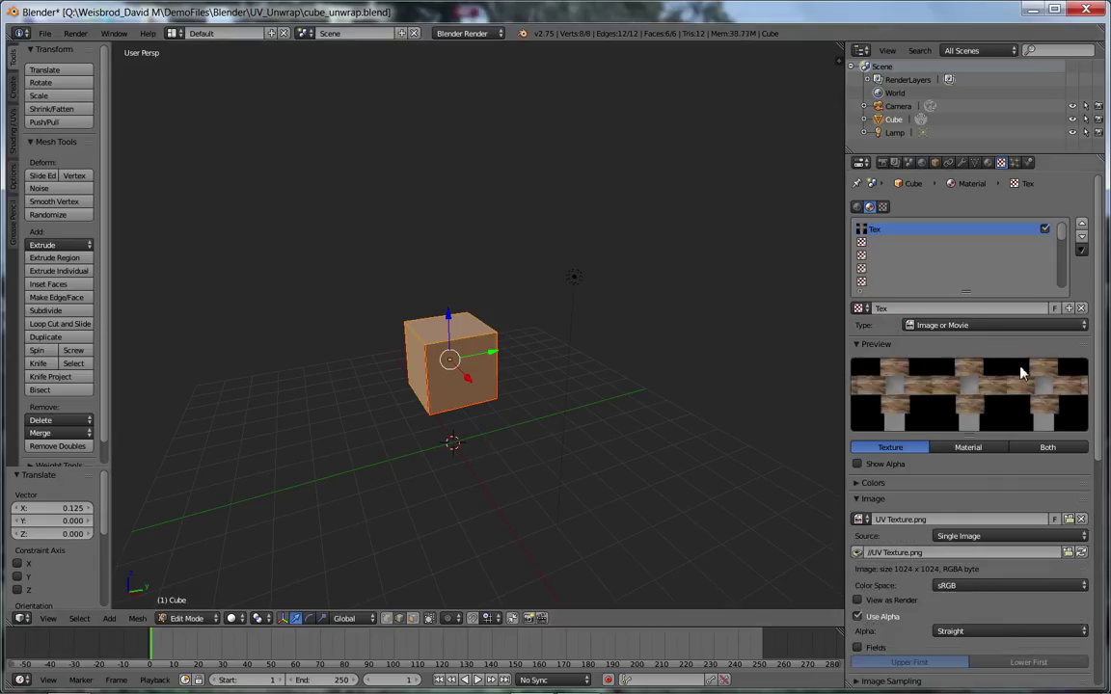
- Return to the UV Editing layout and show UV Texture.png behind the cube's UV net
click(173, 33)
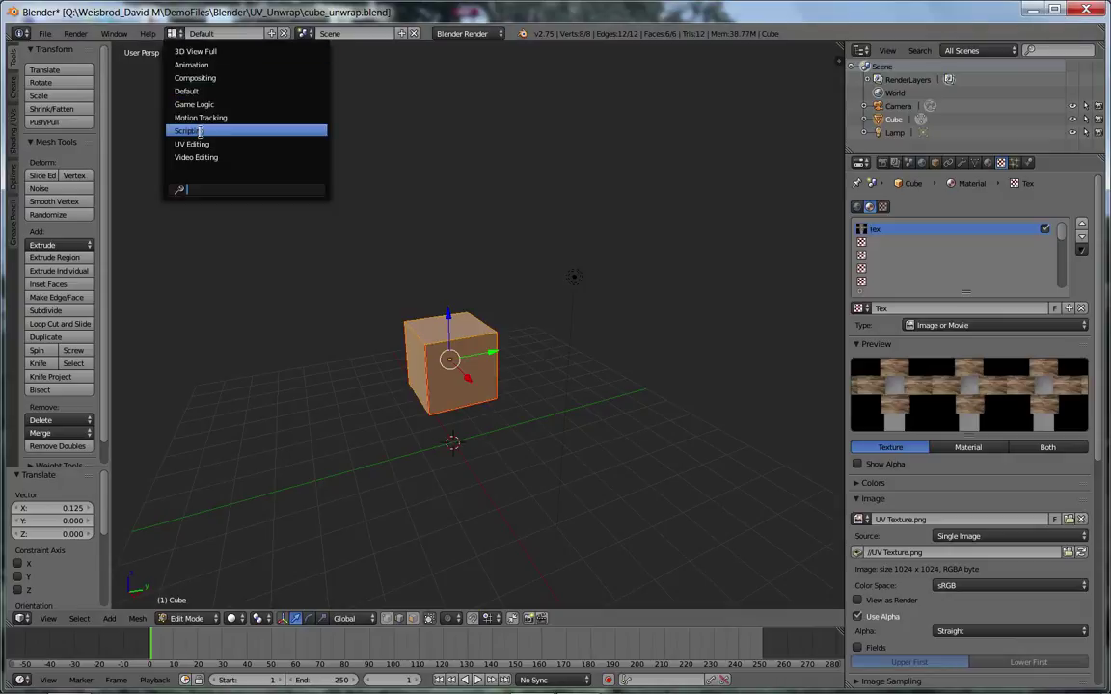
click(198, 143)
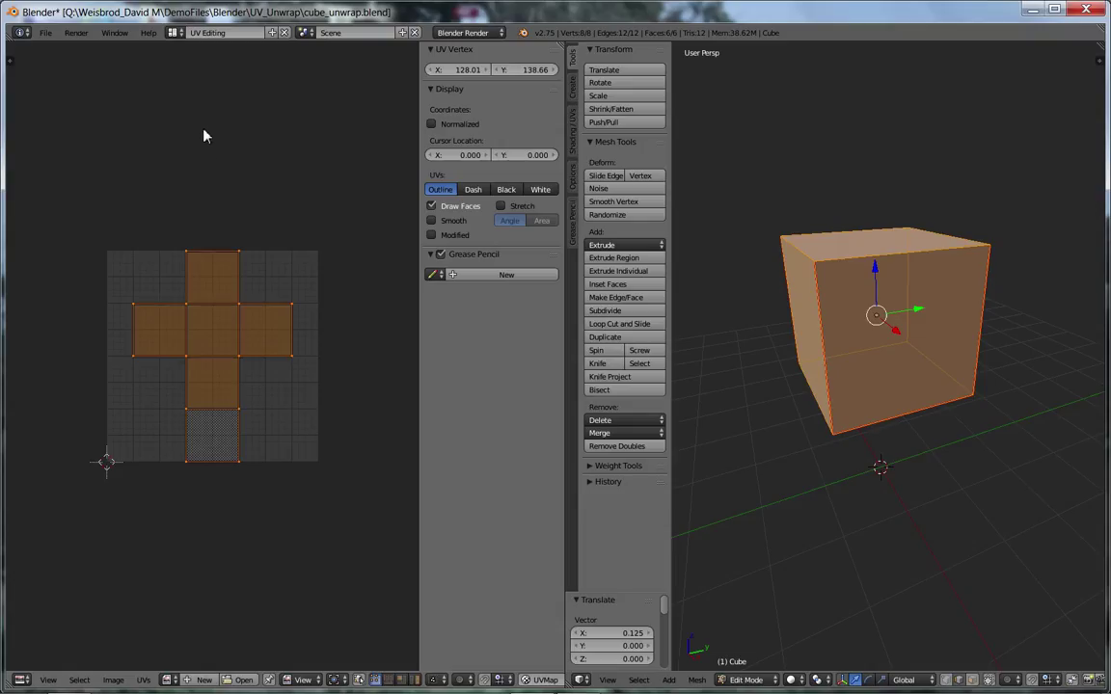
click(168, 680)
click(198, 558)
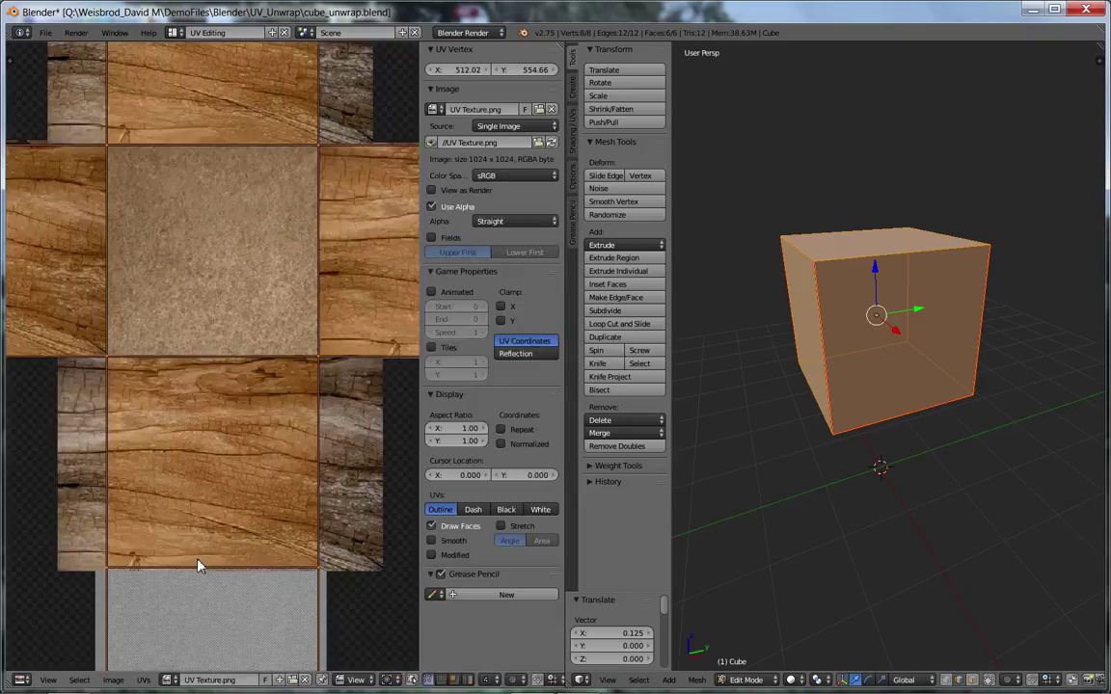
scroll(233, 398, down, 5)
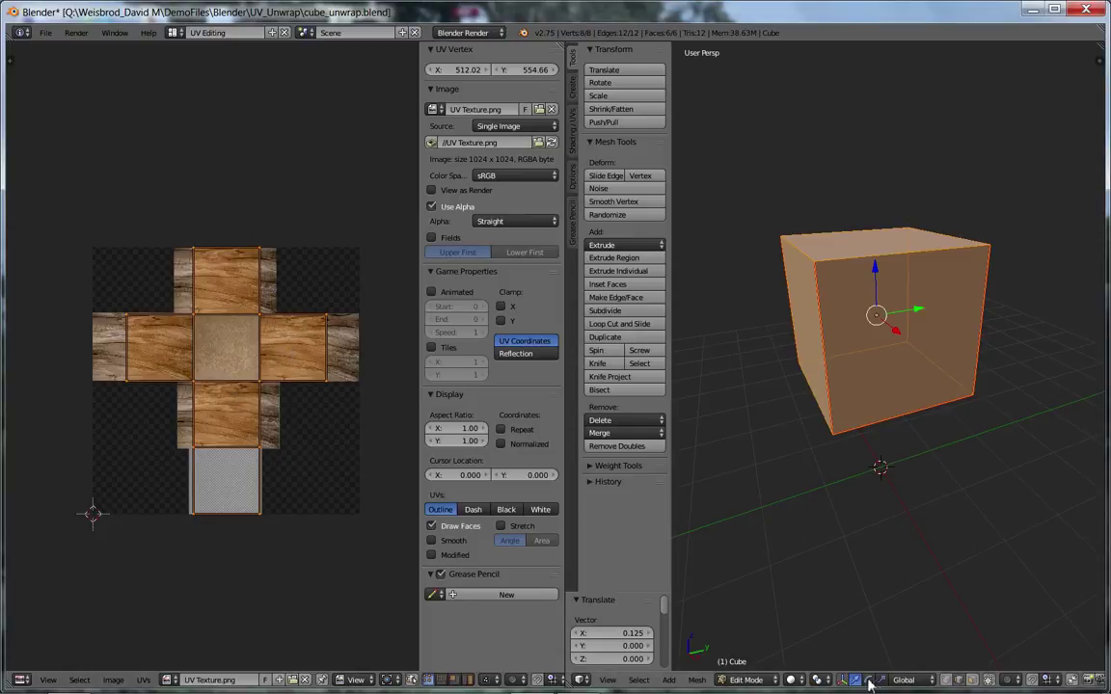
- Set the 3D view's shading to Rendered and inspect the cube's texture from several angles
click(791, 680)
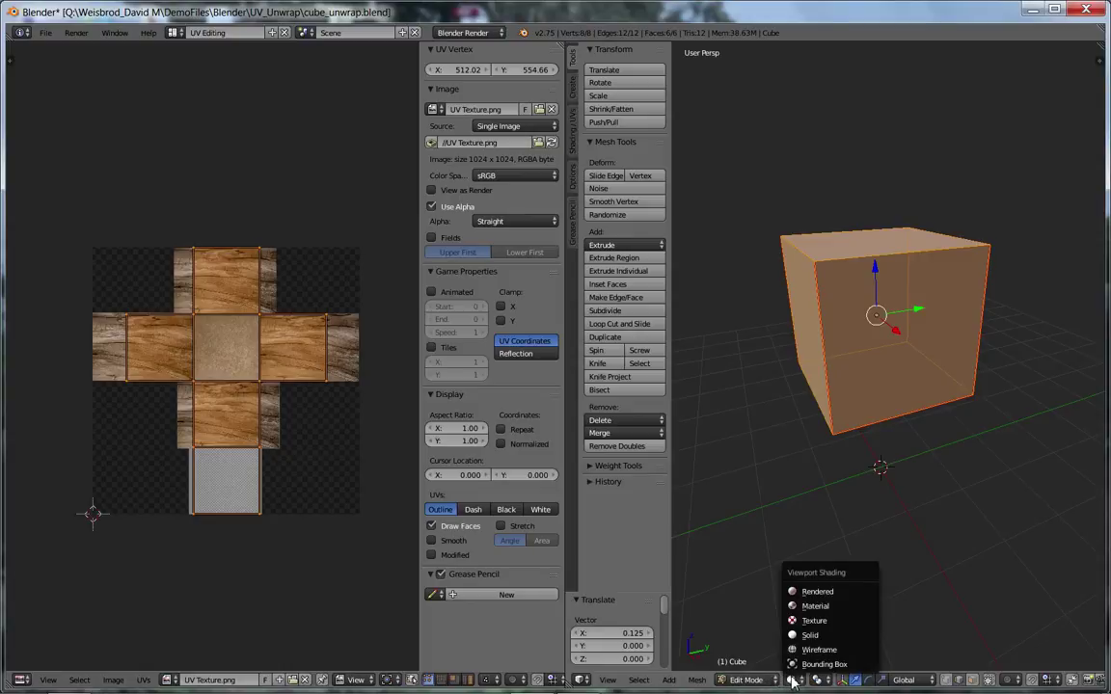
click(815, 591)
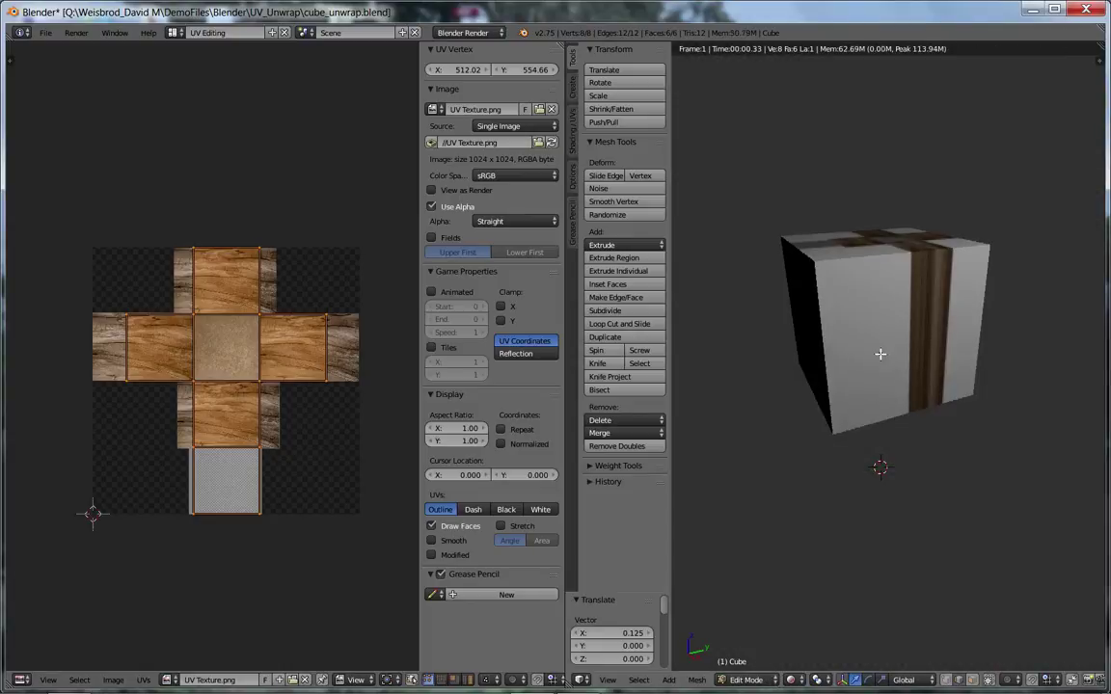
middle_drag(879, 354, 882, 387)
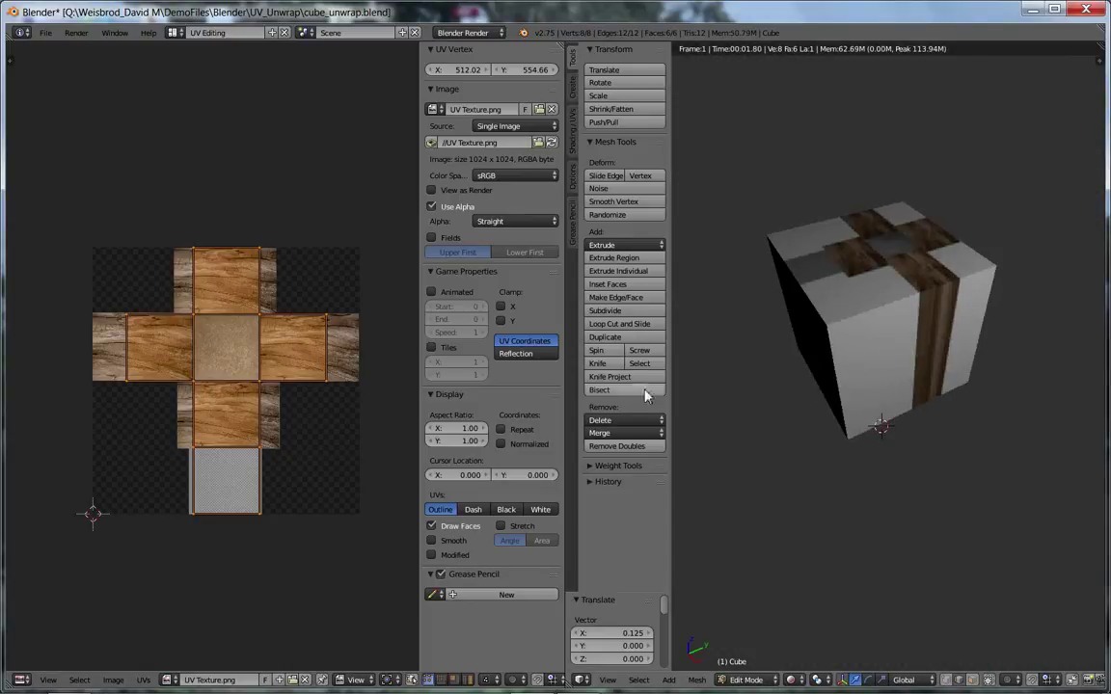
middle_drag(773, 318, 842, 329)
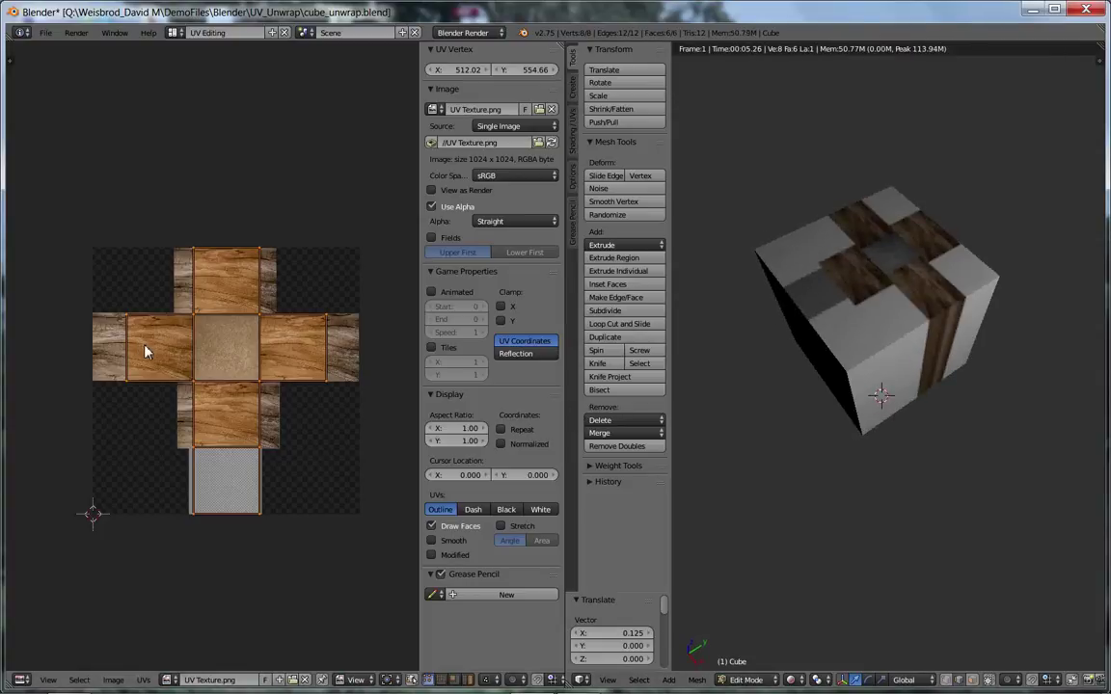
- Set the 3D view's shading to Texture and compare the cube's faces with the UV layout
click(769, 681)
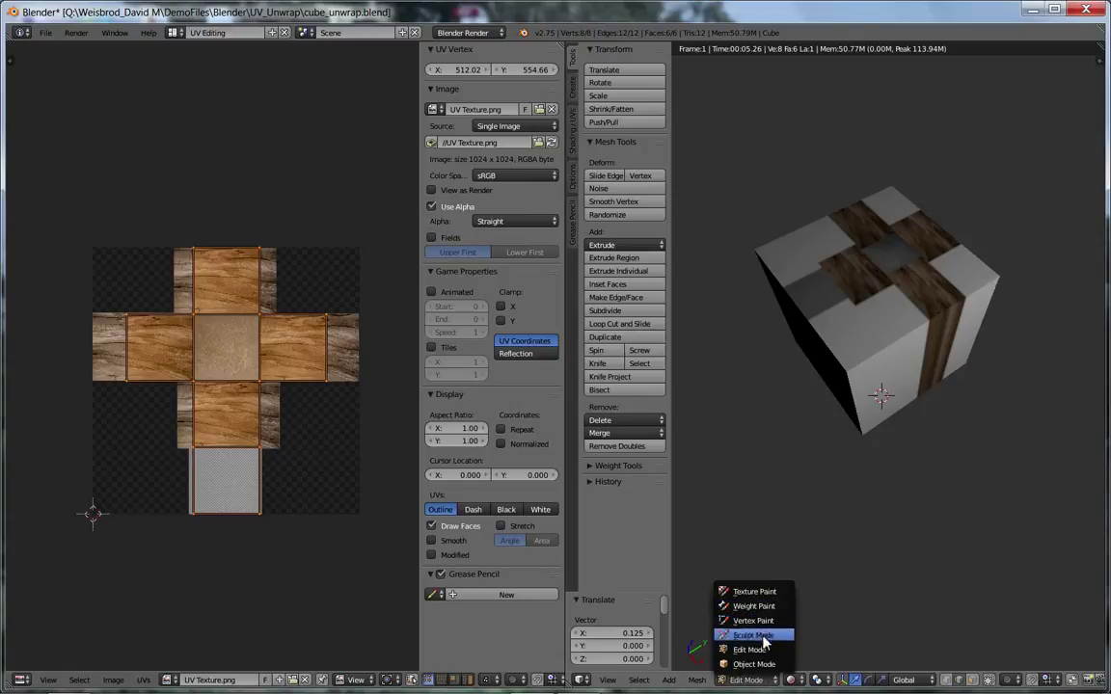
click(791, 681)
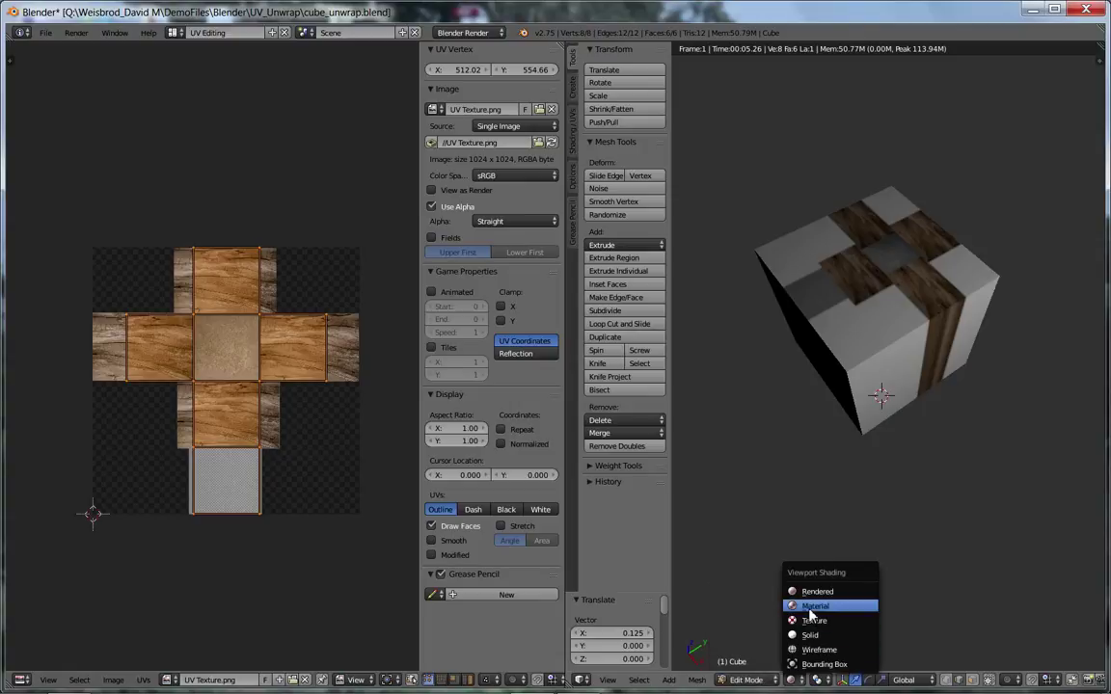
click(815, 605)
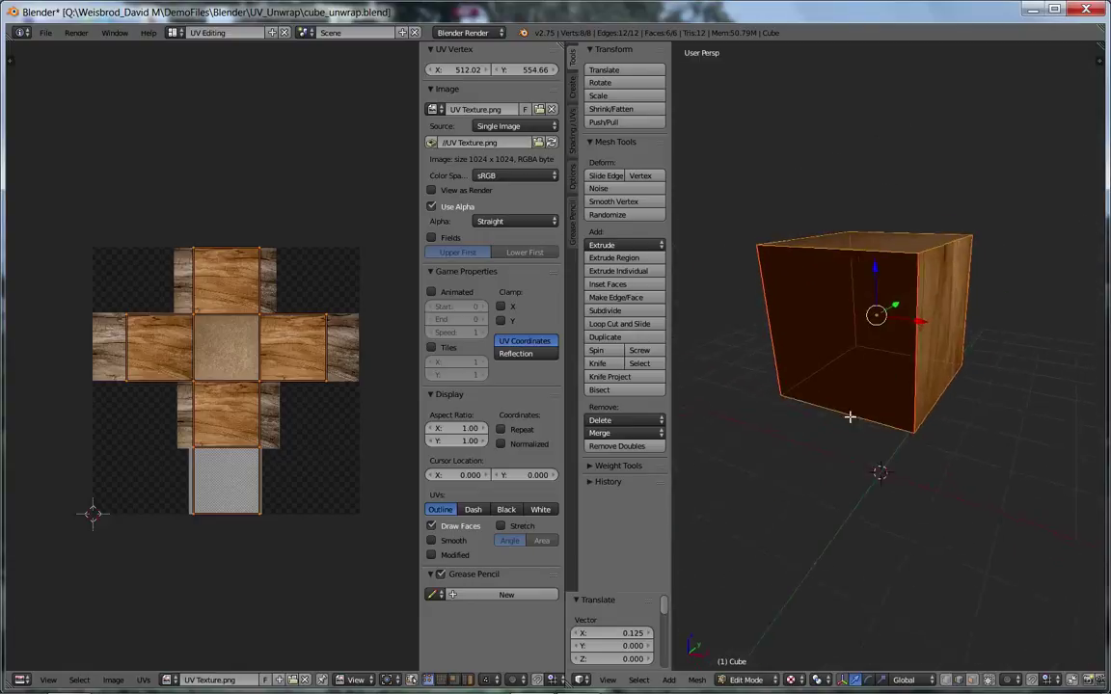
middle_drag(850, 417, 822, 466)
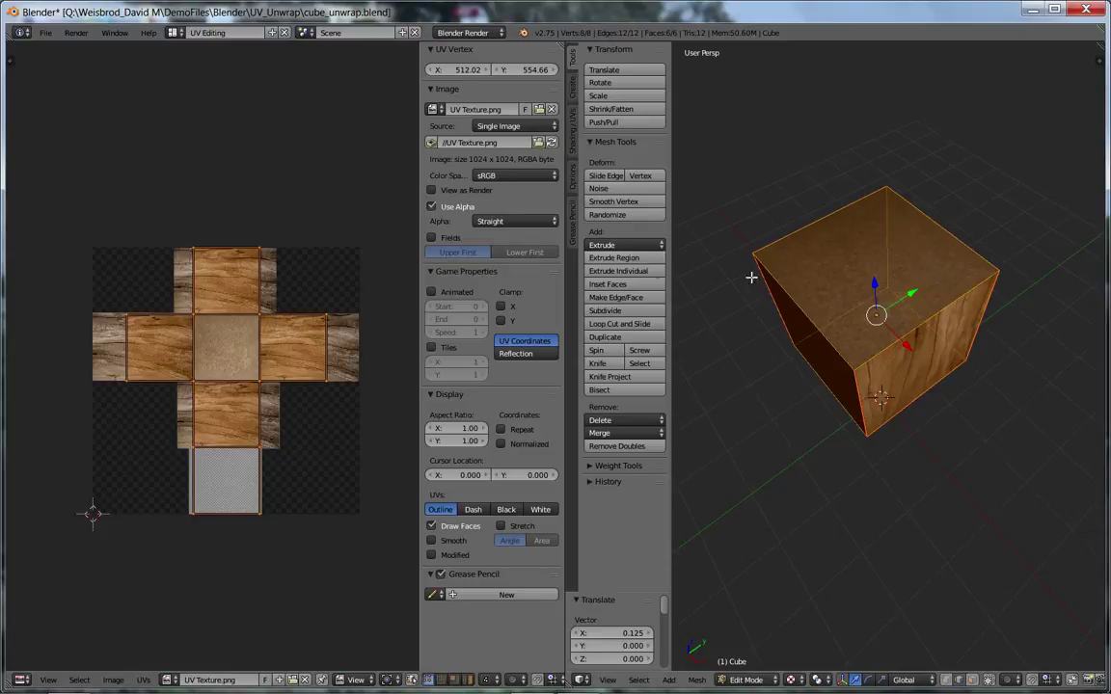
middle_drag(737, 274, 974, 338)
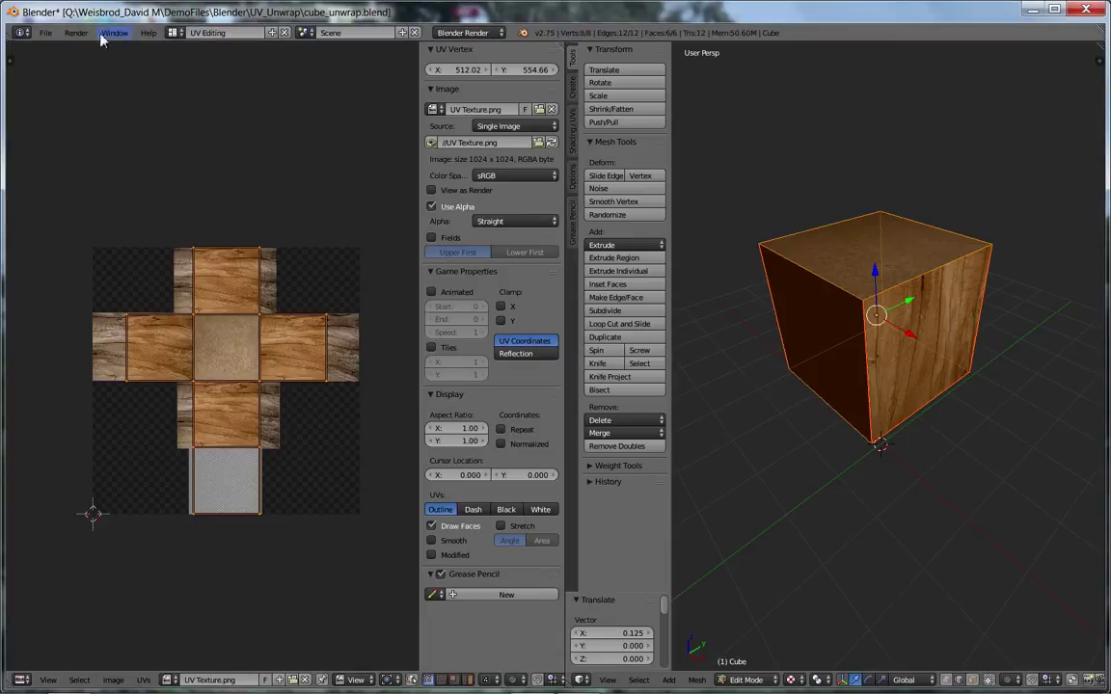
- Change the screen layout to Default and set its 3D view shading to Rendered to check the cube
click(174, 33)
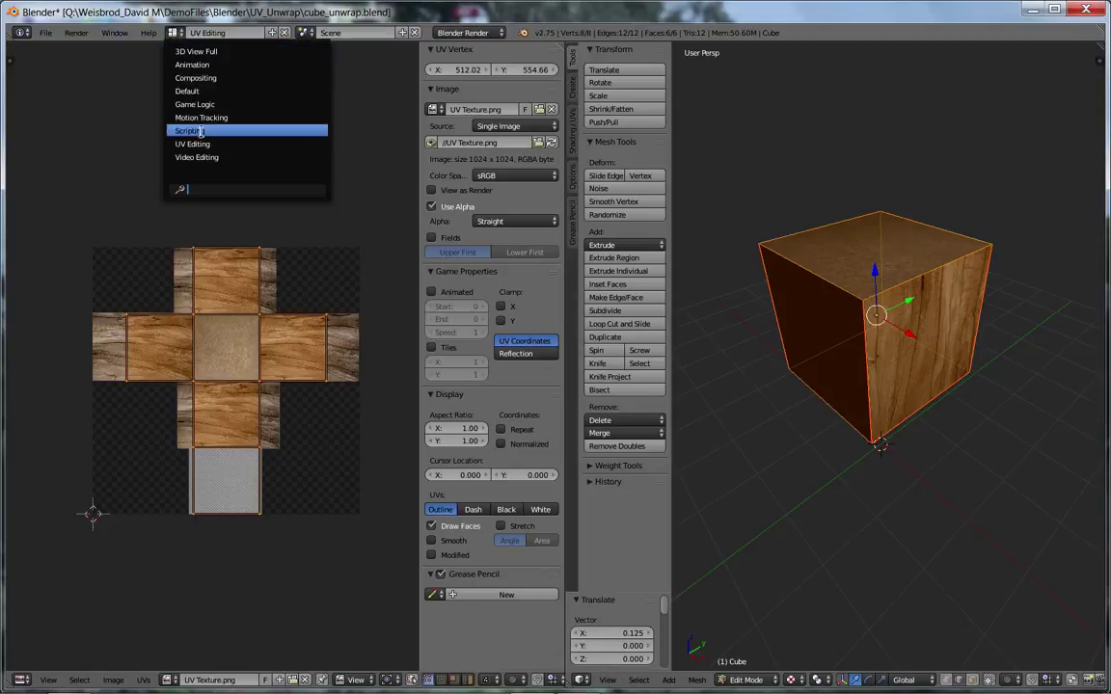
click(189, 91)
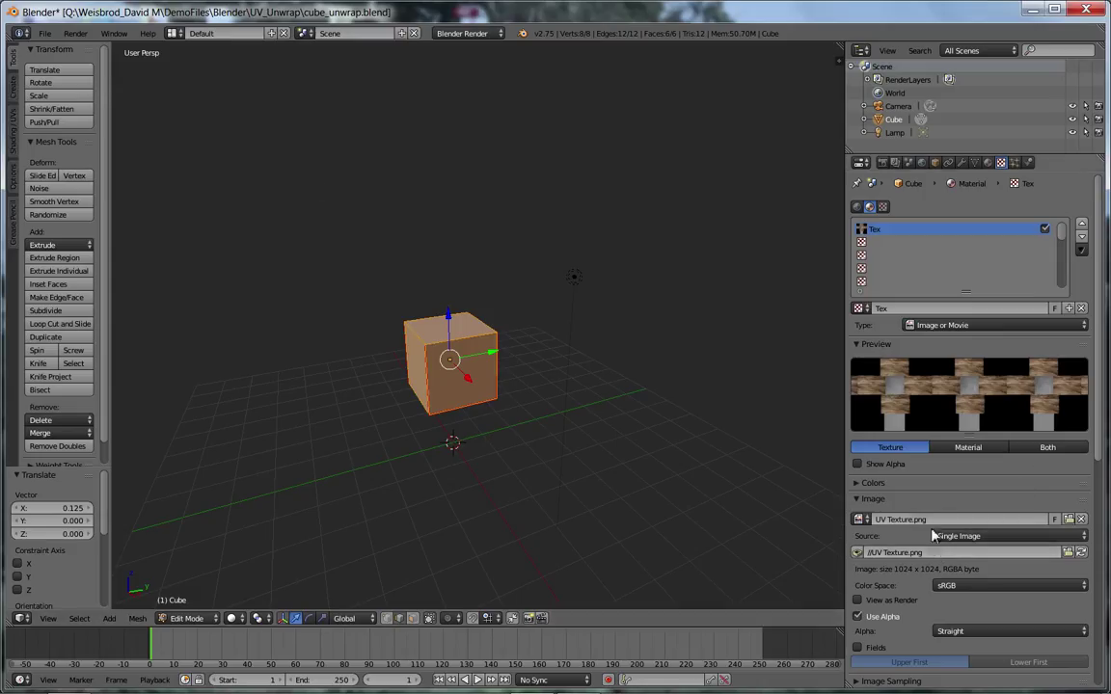
scroll(955, 395, down, 5)
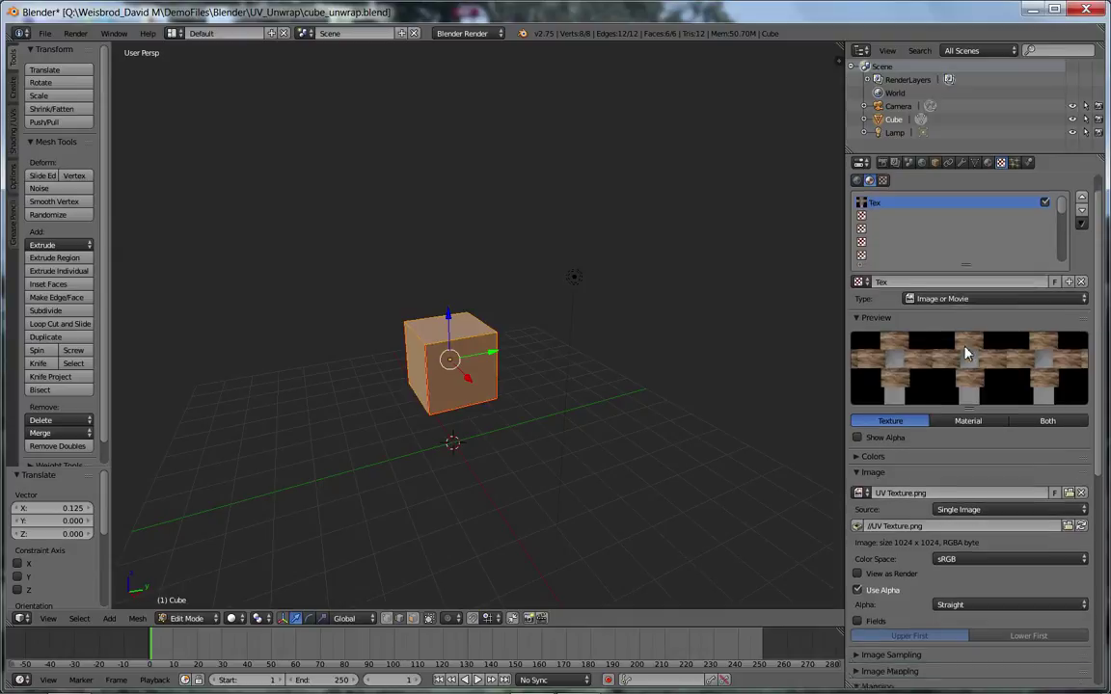
scroll(964, 352, down, 3)
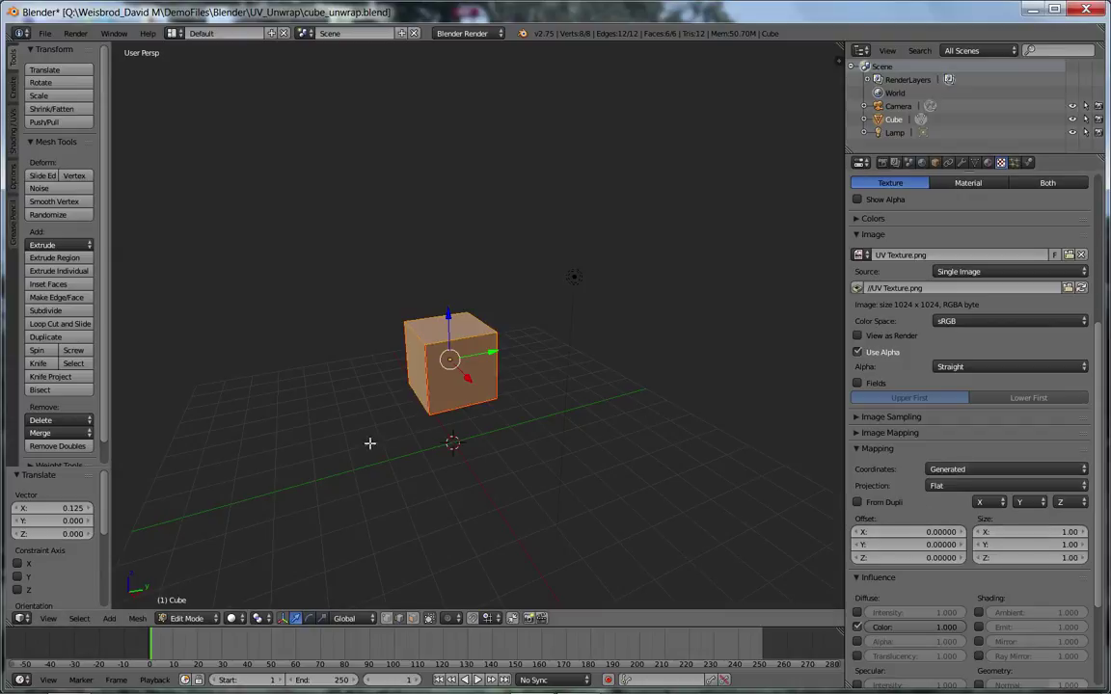
click(234, 618)
click(259, 529)
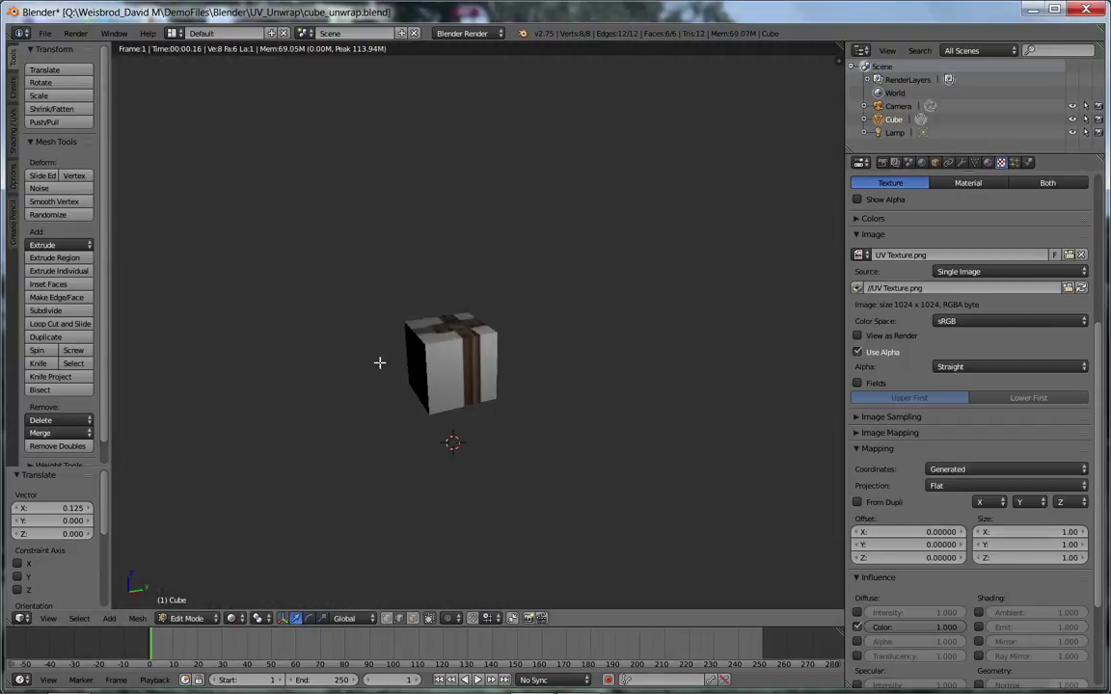
middle_drag(402, 379, 400, 417)
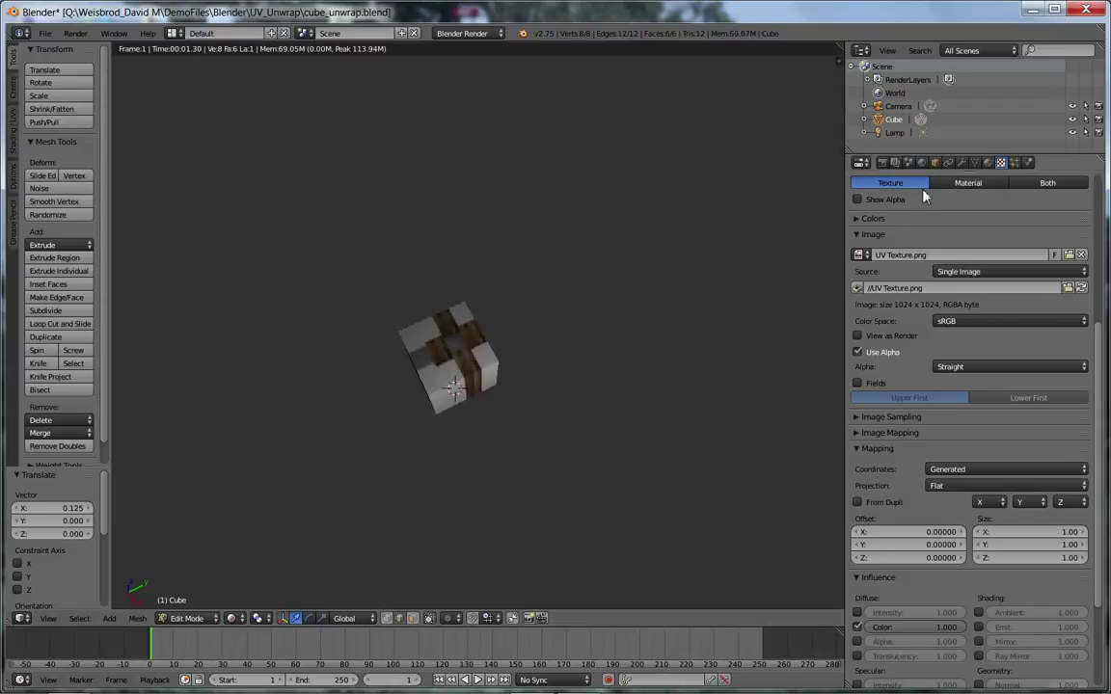
- Unlink the cube material's current texture and create a new texture in its place
scroll(1017, 238, up, 5)
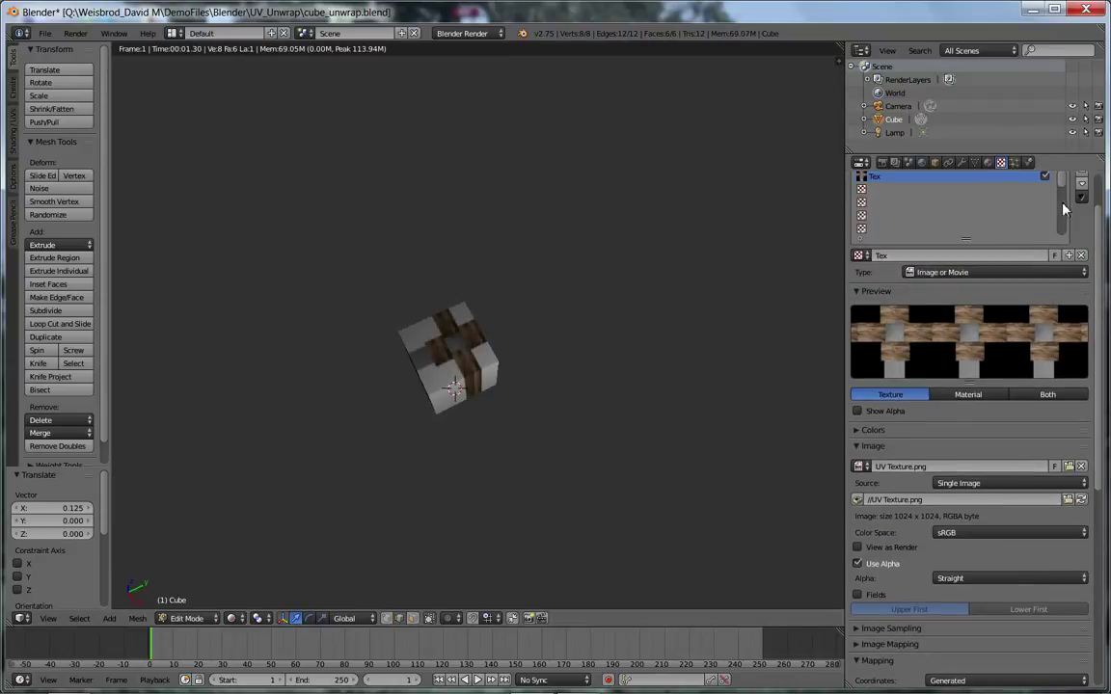
click(1082, 258)
click(978, 256)
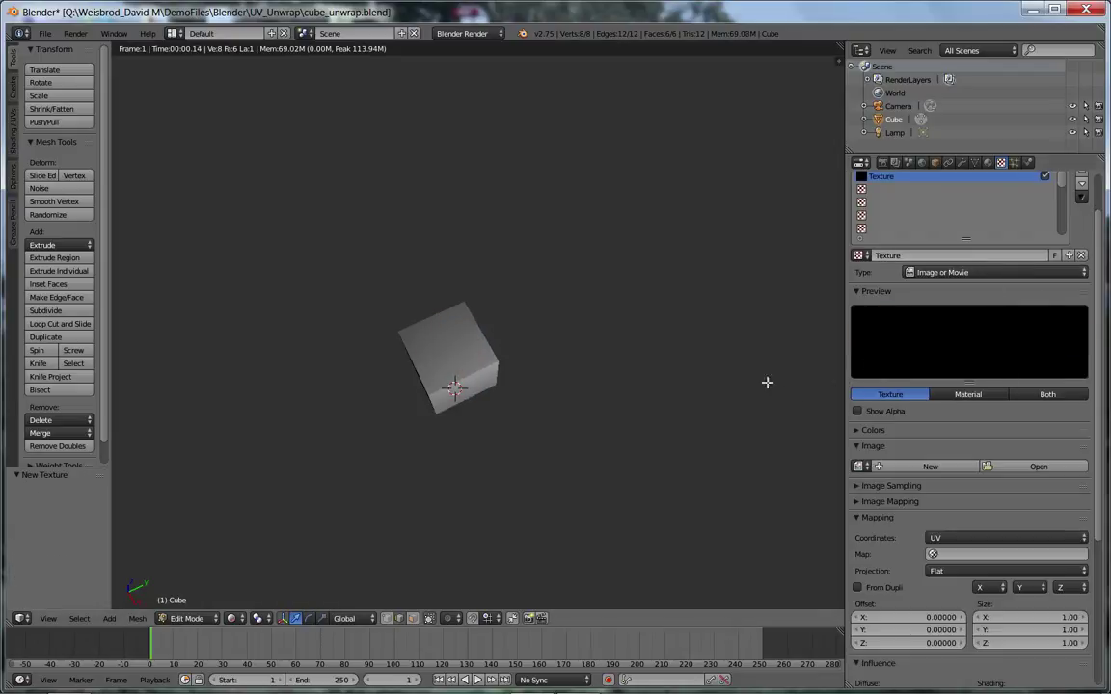
middle_drag(602, 408, 608, 379)
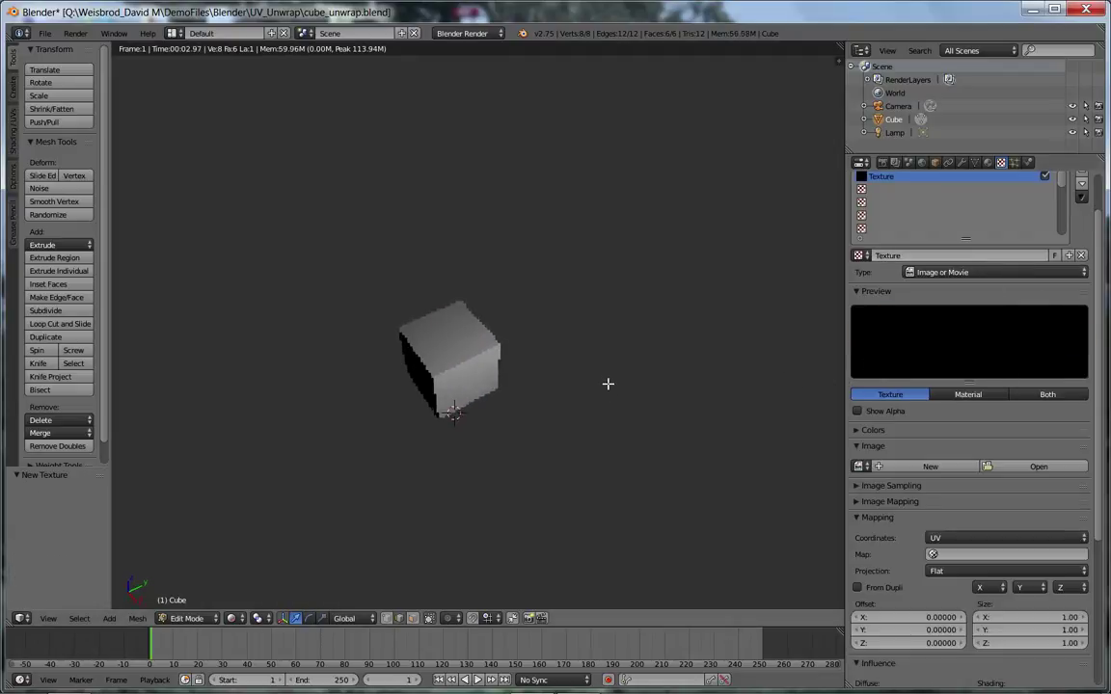
- Load UV Texture.png from the UV_Unwrap folder as the new texture's image and check it on the cube
click(1017, 467)
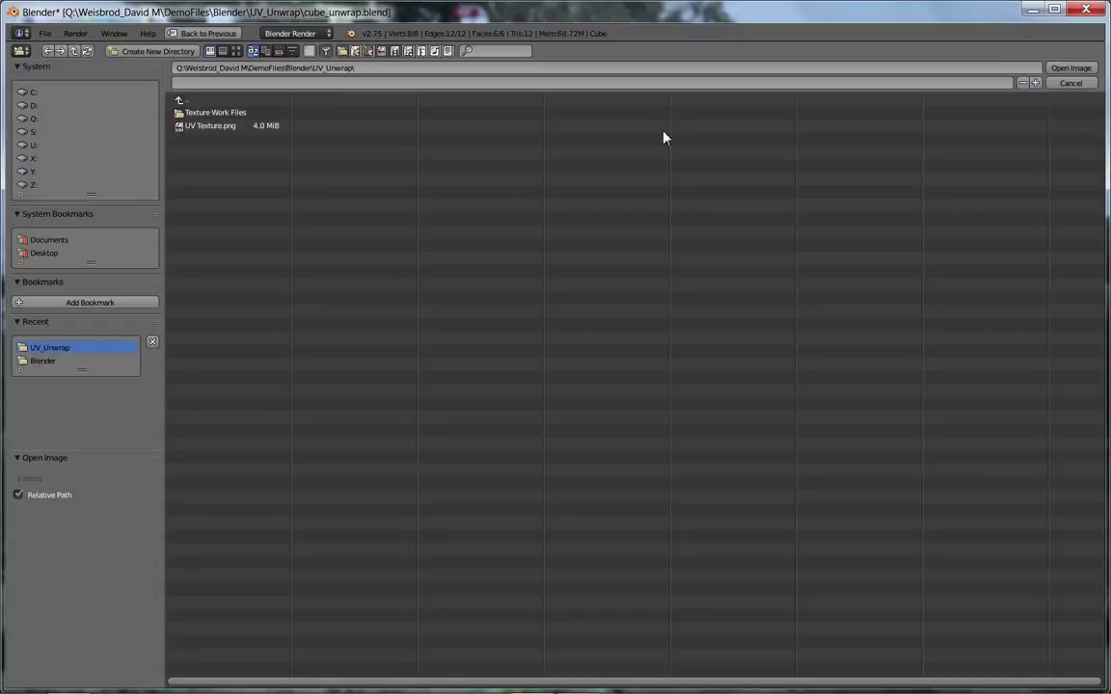
click(183, 114)
click(180, 100)
double_click(214, 127)
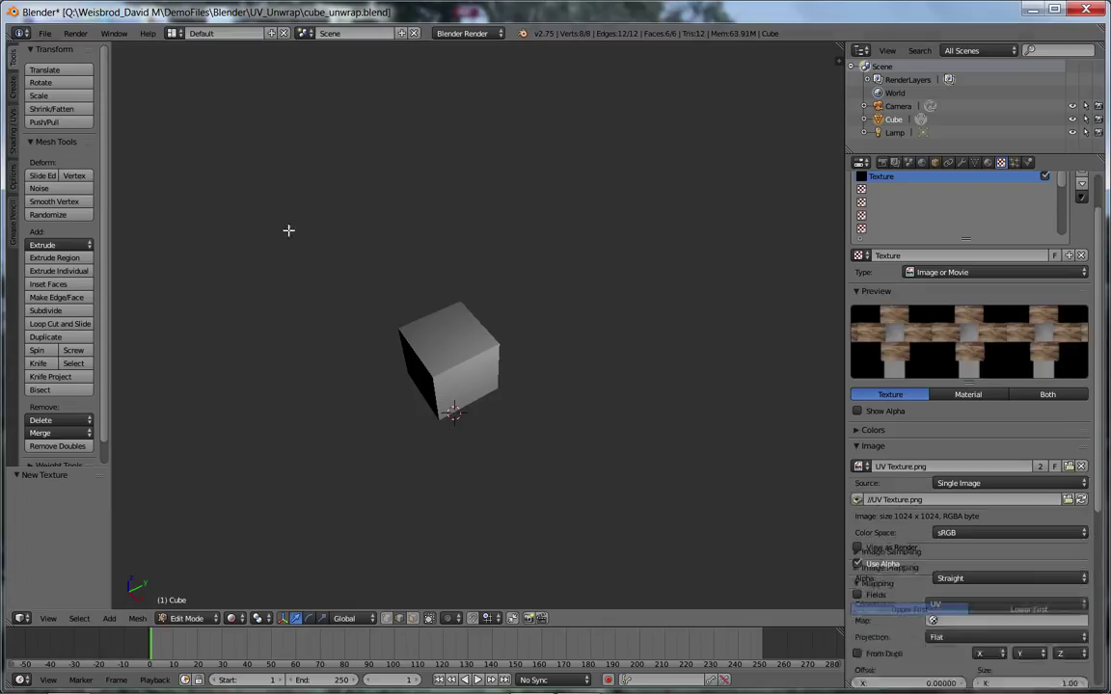
mouse_move(460, 379)
middle_down()
mouse_move(494, 318)
mouse_move(457, 378)
middle_up()
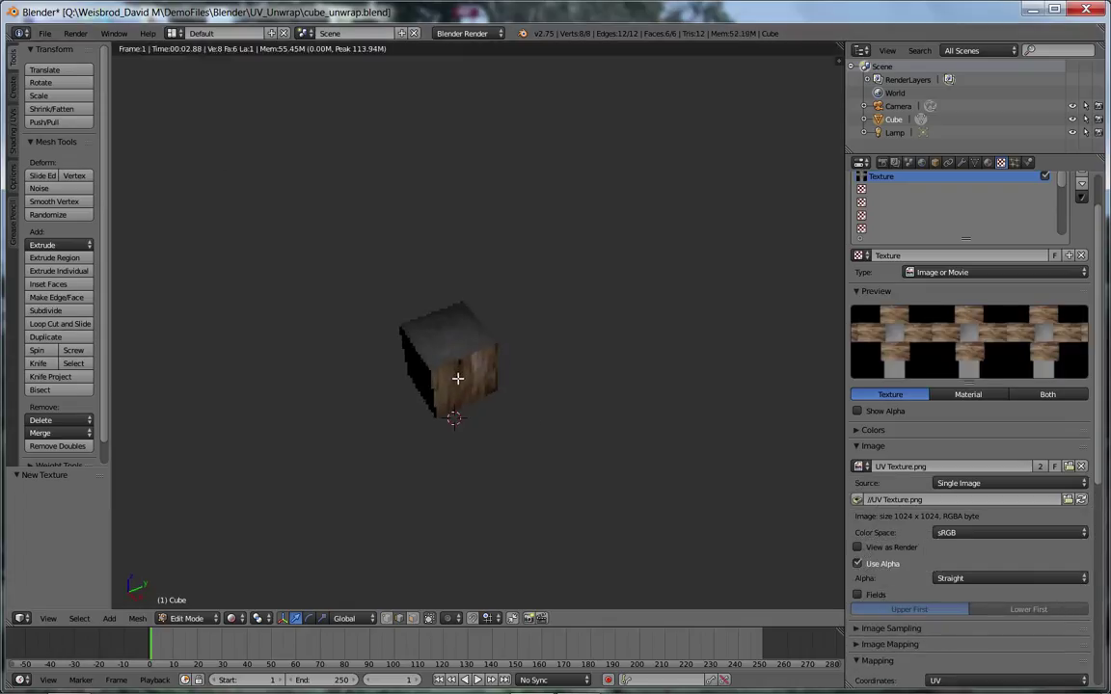
- Enable the world's Environment Lighting and set its energy to 0.4
click(883, 162)
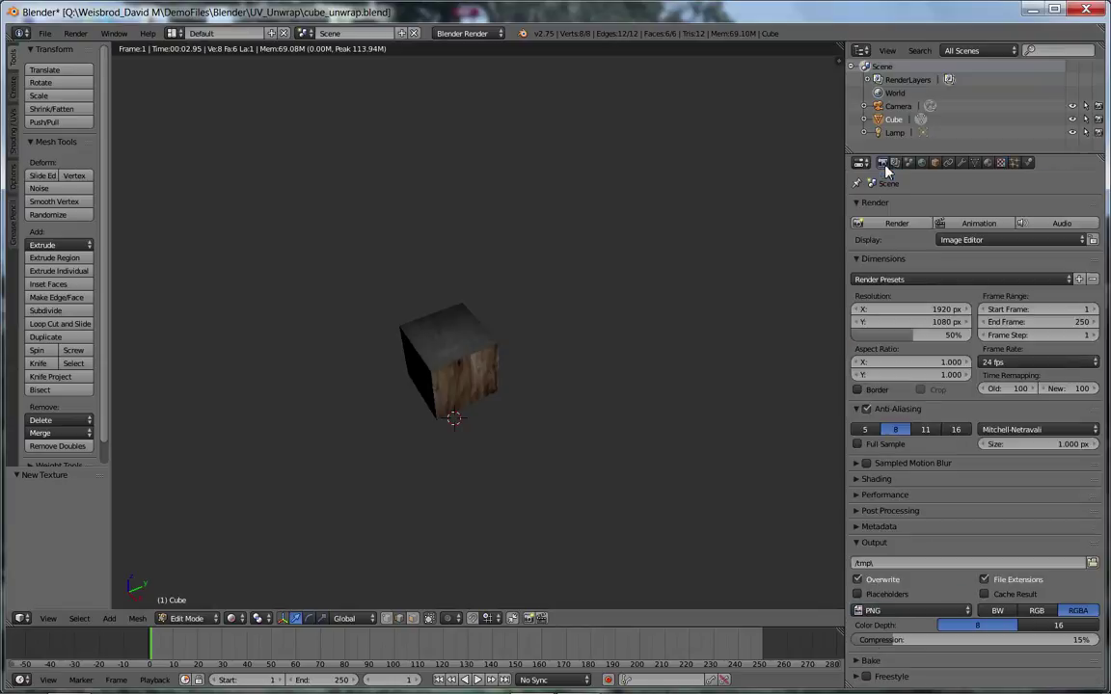
click(895, 162)
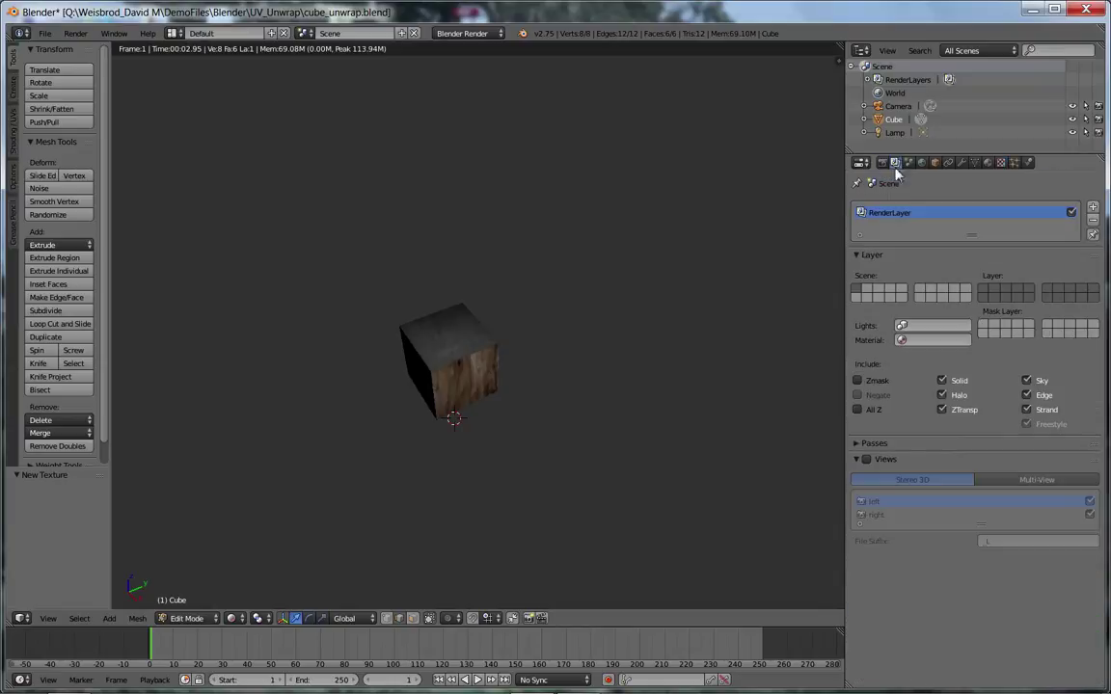
click(922, 163)
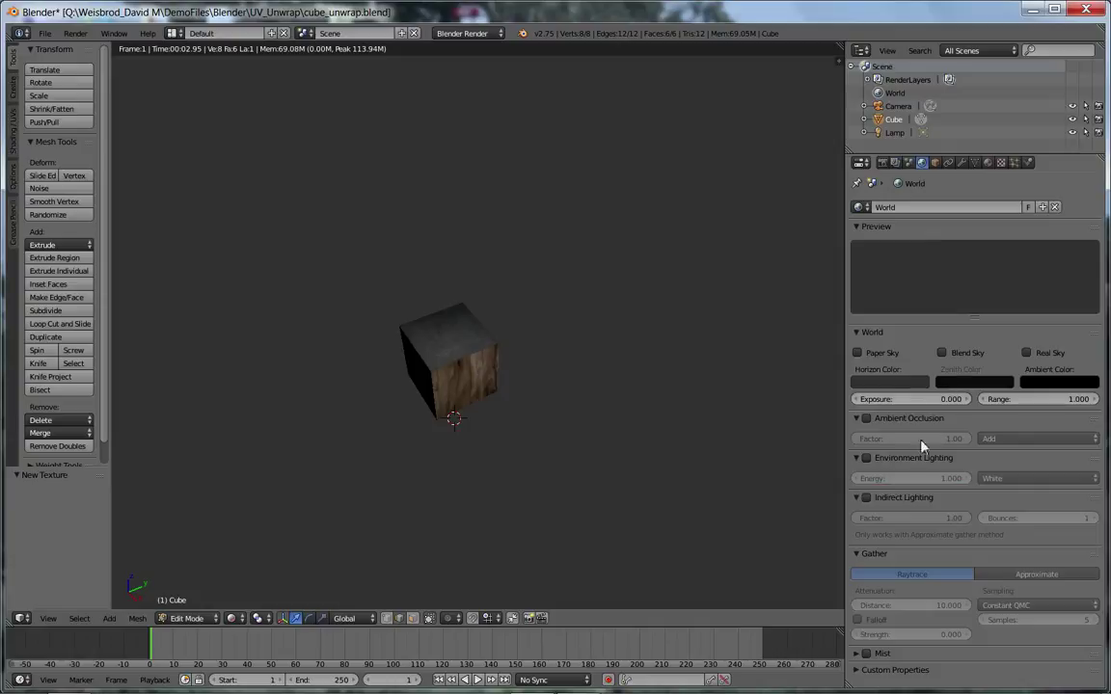
click(866, 459)
click(943, 479)
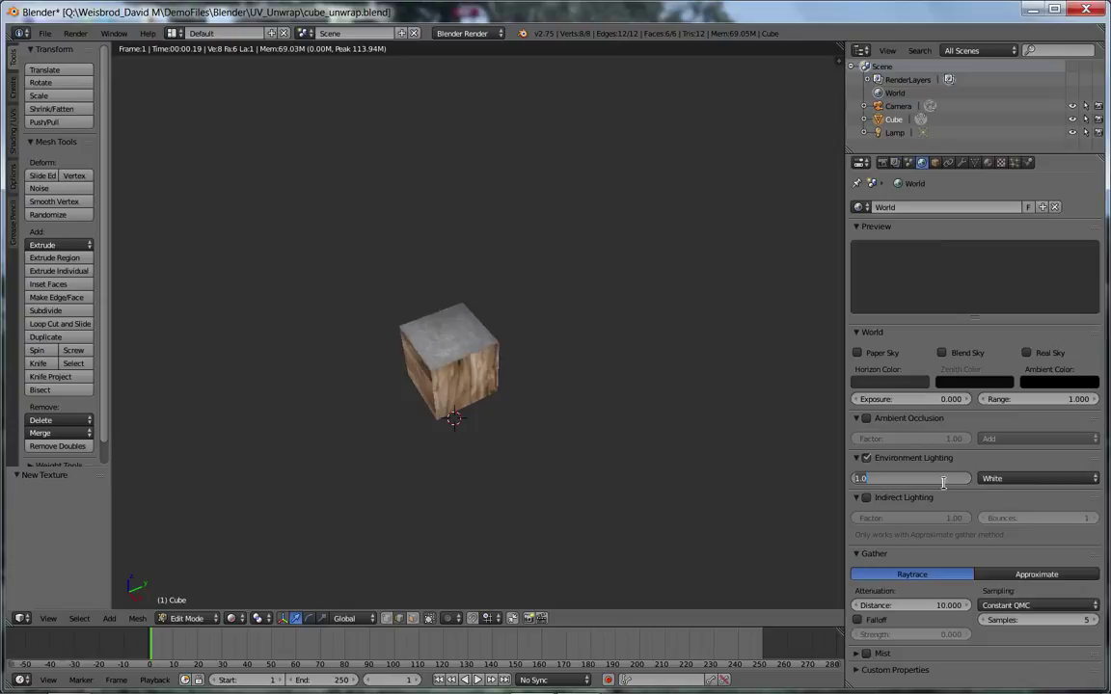
text(0.4)
key(Return)
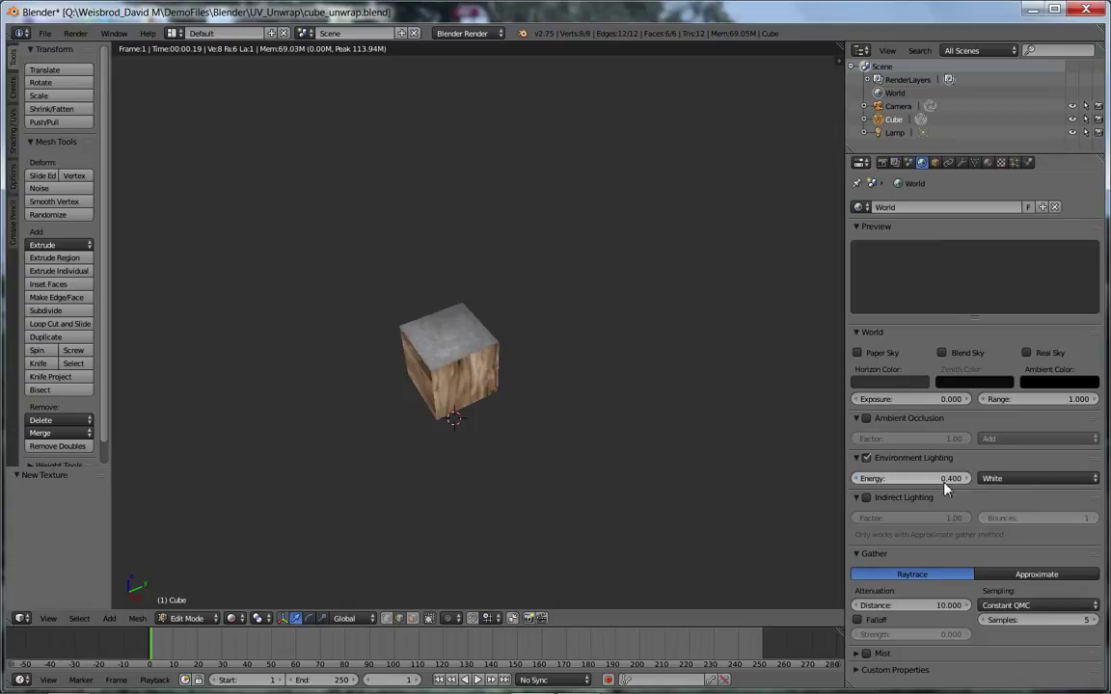
- Inspect the rendered cube's sides and underside up close and return to the UV Editing layout
middle_drag(458, 354, 524, 246)
scroll(443, 397, up, 5)
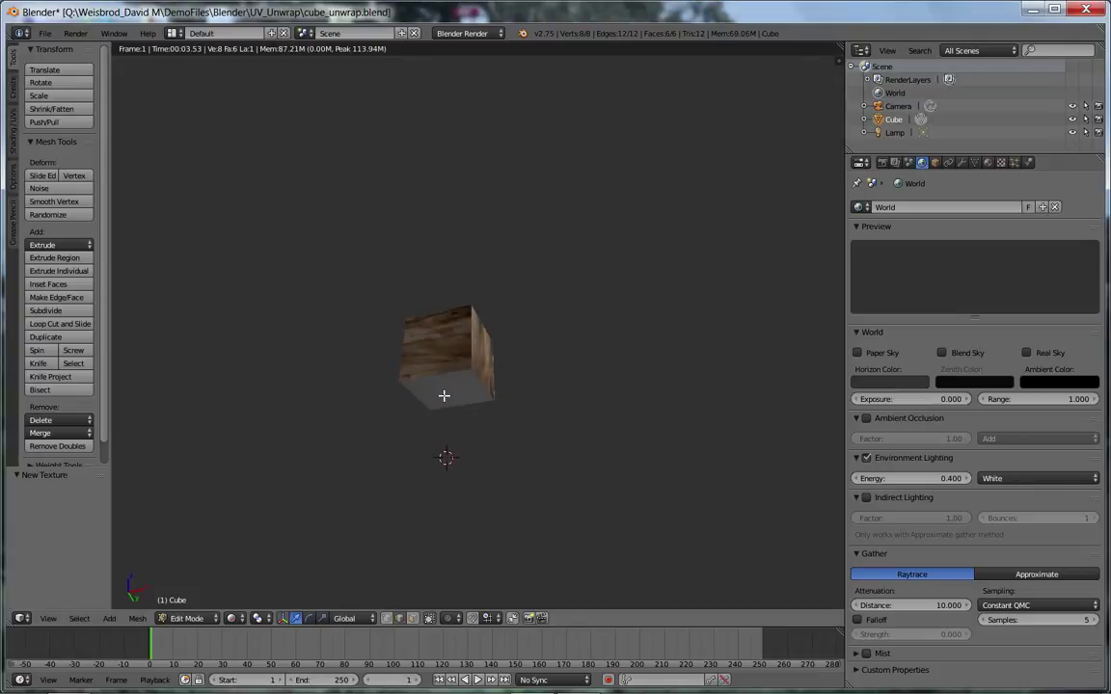
middle_drag(451, 357, 402, 387)
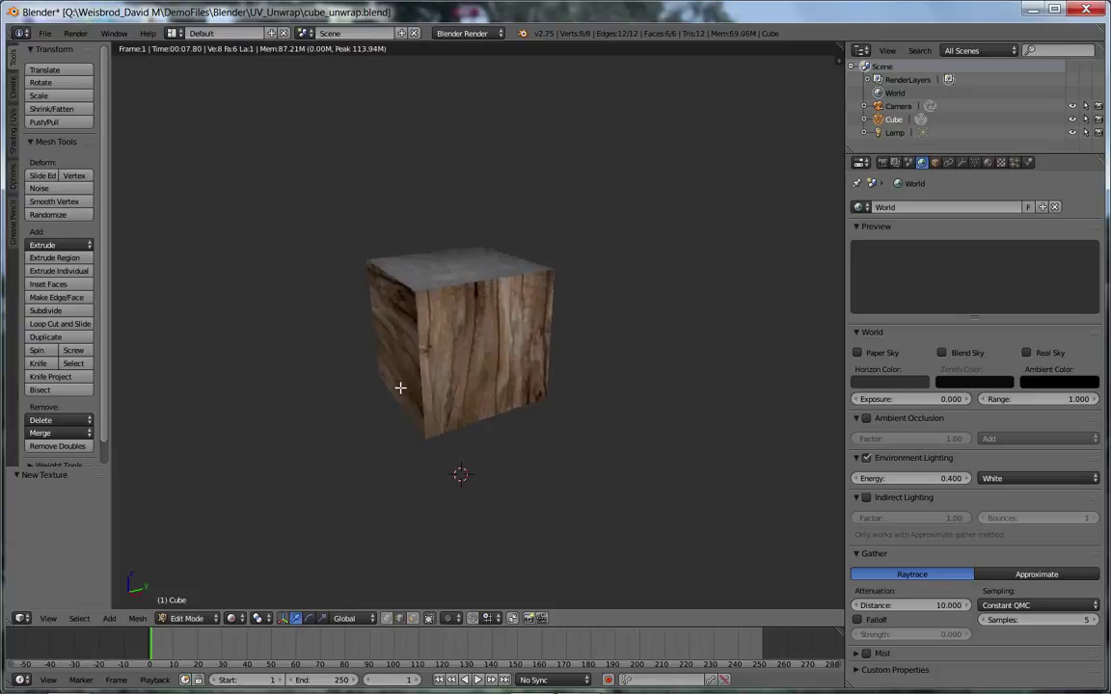
middle_drag(415, 318, 376, 350)
middle_drag(454, 347, 309, 355)
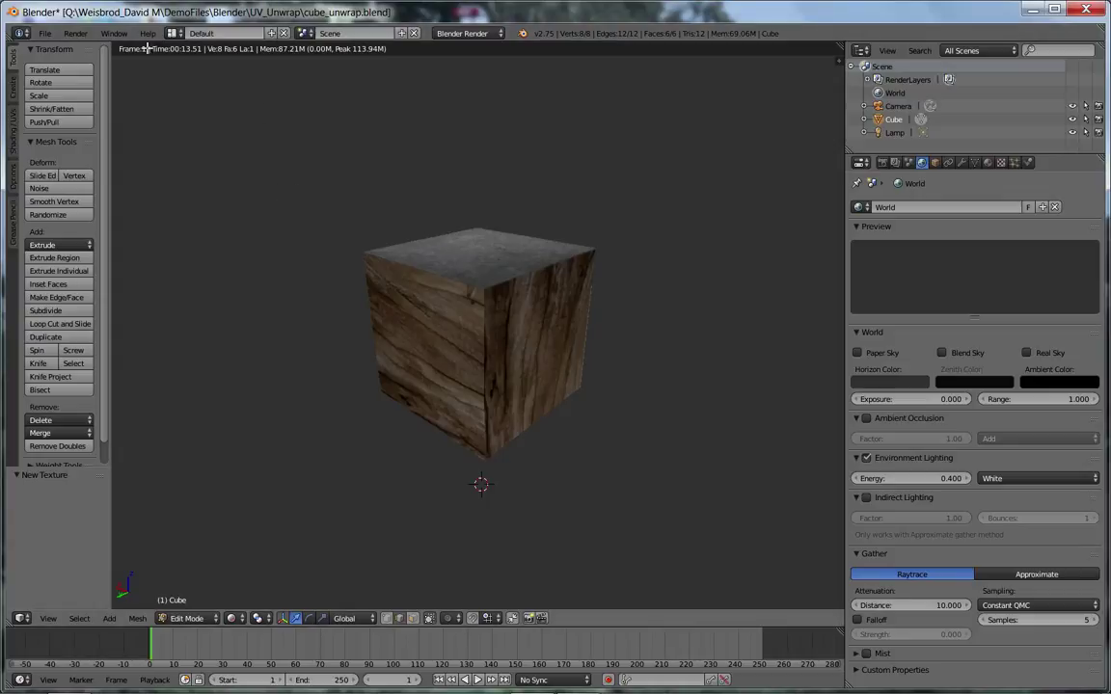
click(170, 33)
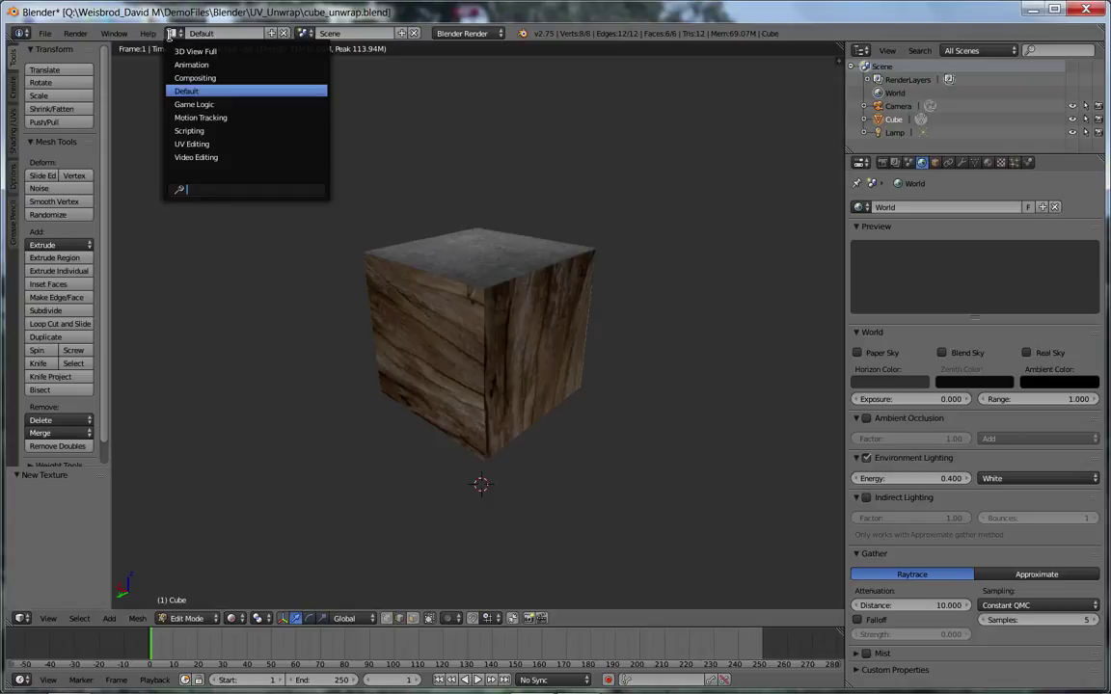
click(225, 149)
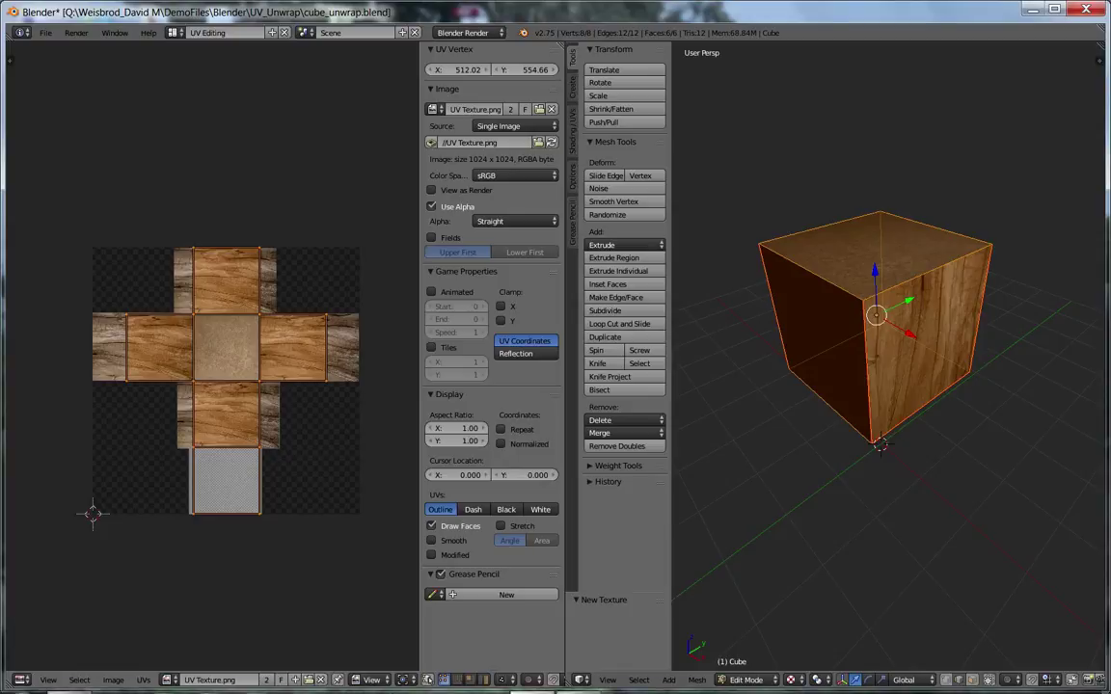
mouse_move(577, 687)
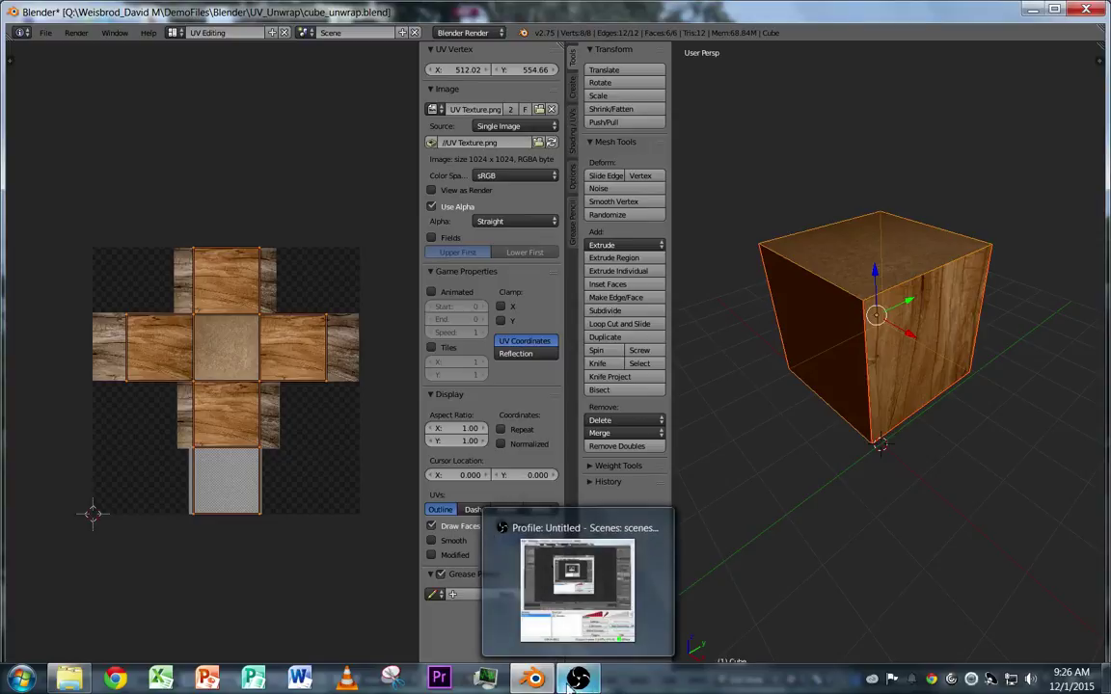
click(588, 588)
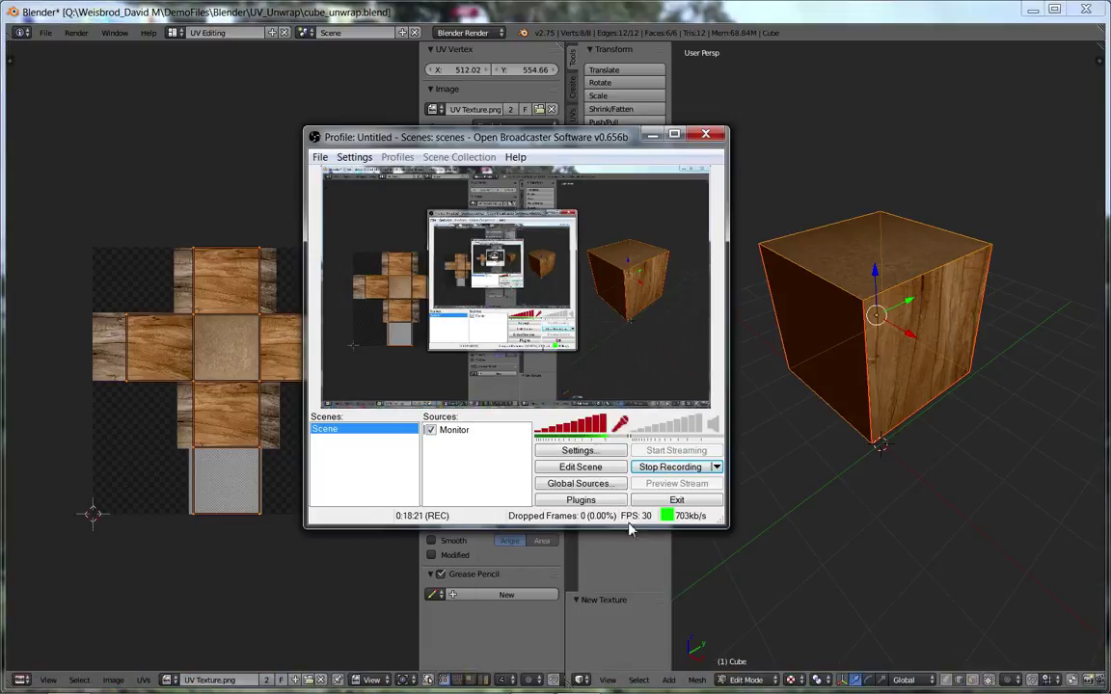